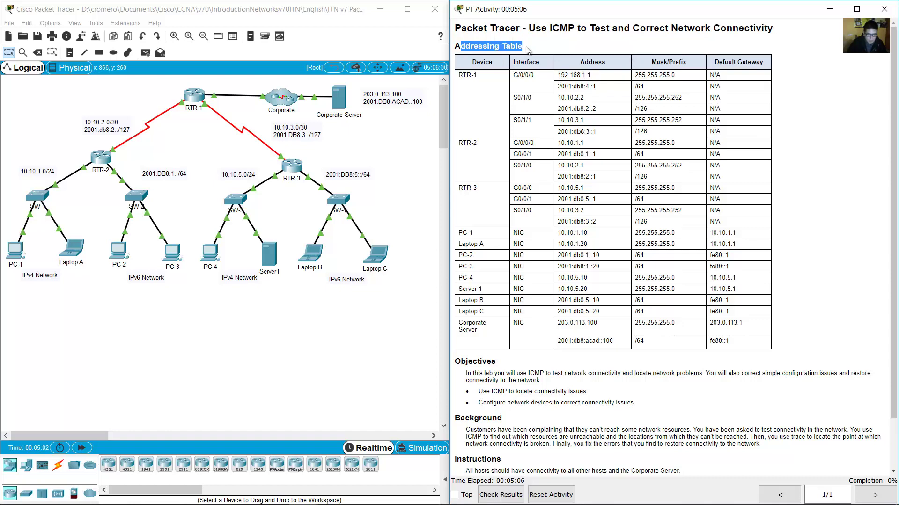
# - Review the addressing table's router, host and Corporate Server entries against the devices in the network topology
pyautogui.click(485, 90)
pyautogui.moveTo(465, 79); pyautogui.dragTo(526, 212)
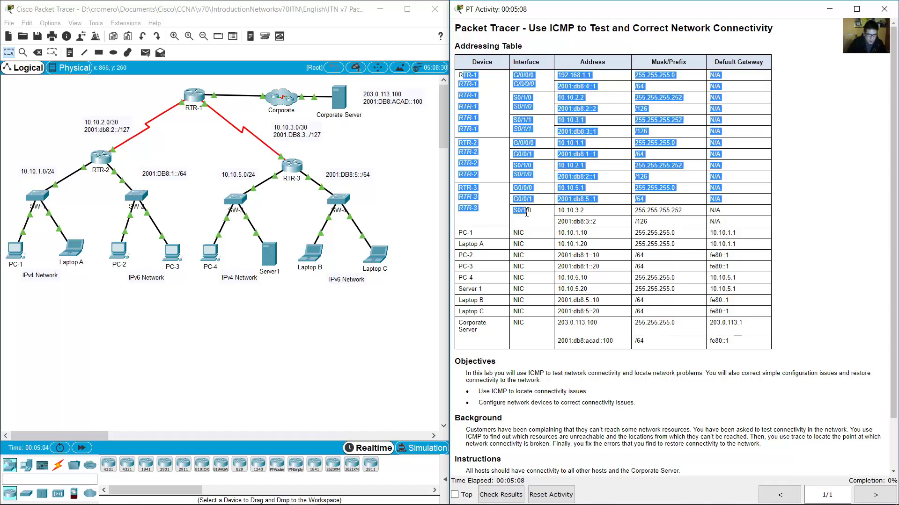
pyautogui.click(496, 232)
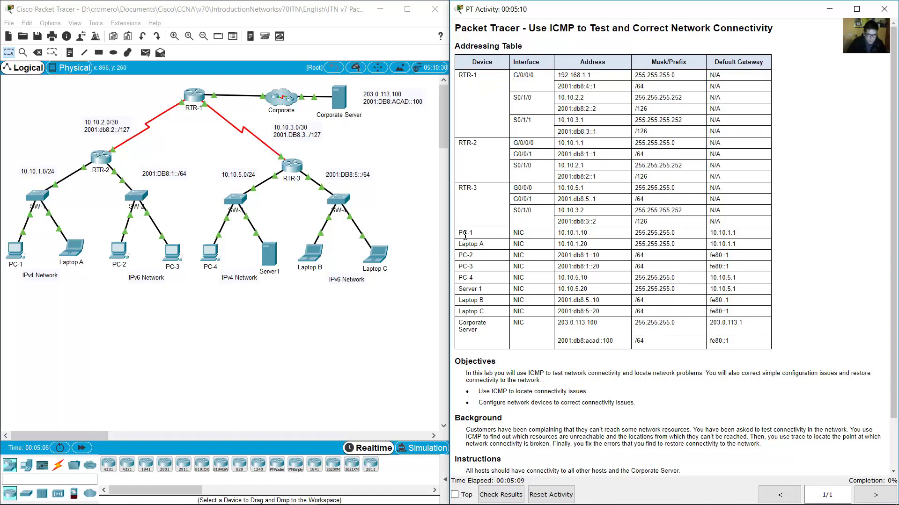
pyautogui.moveTo(469, 253); pyautogui.dragTo(515, 335)
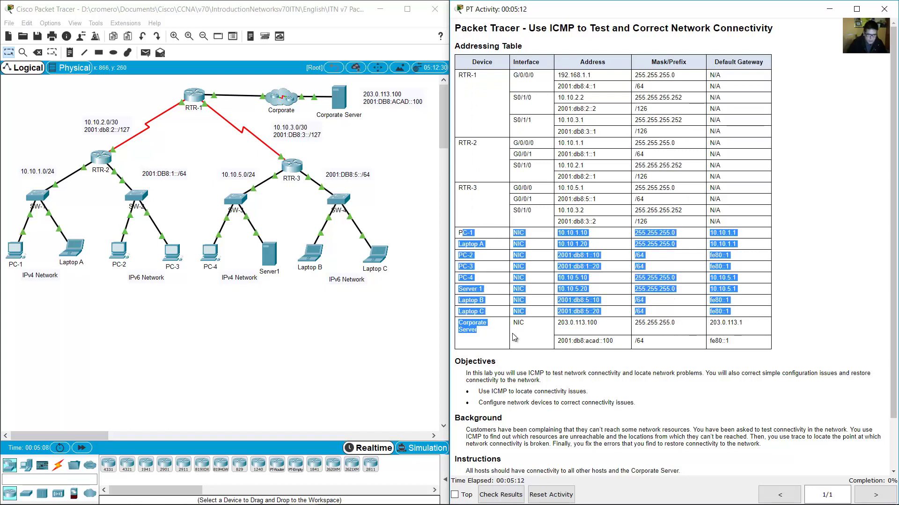
pyautogui.click(514, 351)
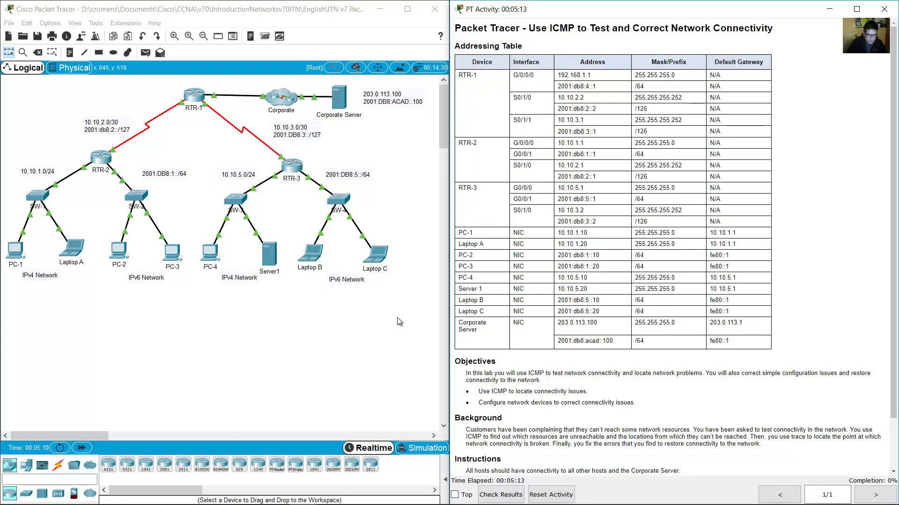
pyautogui.moveTo(67, 83); pyautogui.dragTo(306, 179)
pyautogui.moveTo(415, 233); pyautogui.dragTo(23, 307)
pyautogui.click(119, 280)
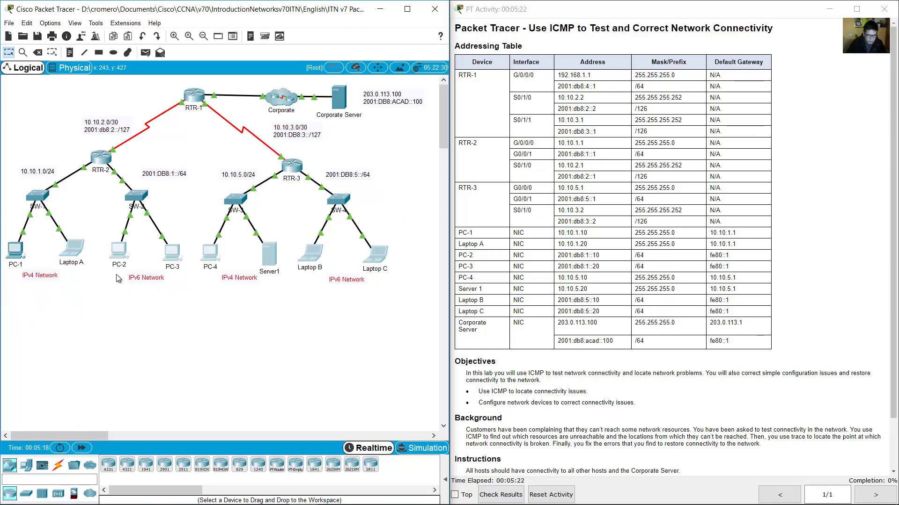
pyautogui.moveTo(463, 322); pyautogui.dragTo(478, 332)
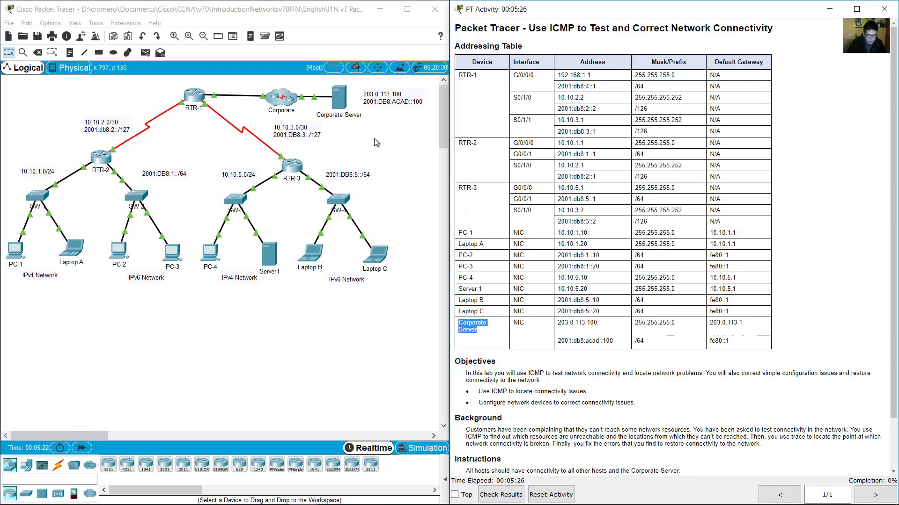
pyautogui.moveTo(376, 150); pyautogui.dragTo(327, 85)
pyautogui.click(336, 350)
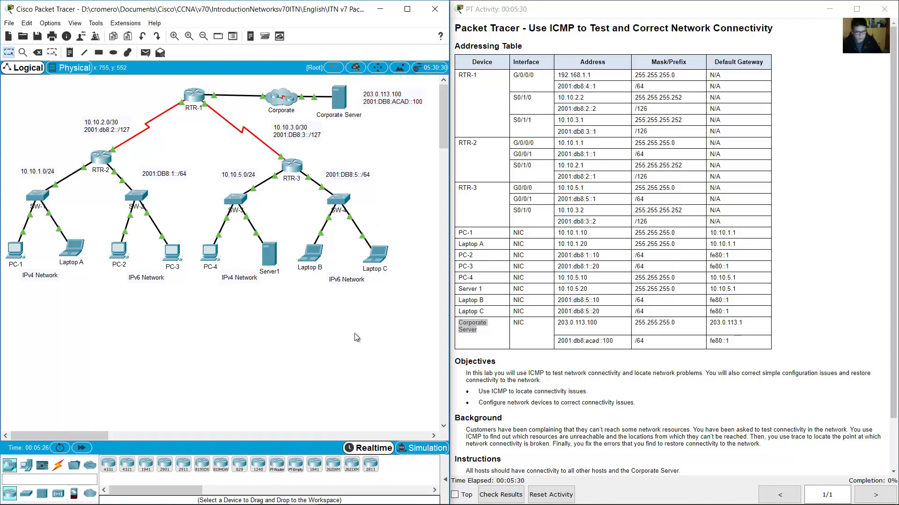
# - Read the lab's objectives and instructions, and check that all link lights in the topology are green
pyautogui.scroll(-3, 631, 204)
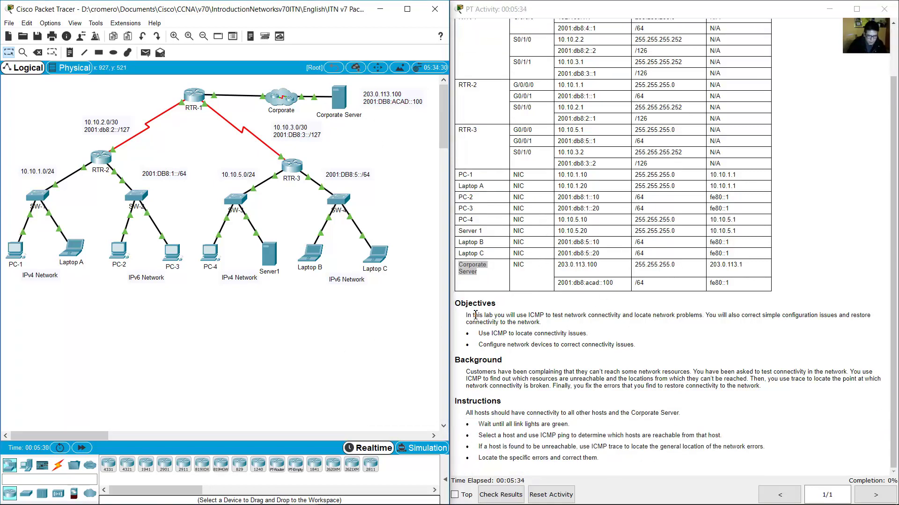
pyautogui.moveTo(497, 315); pyautogui.dragTo(701, 319)
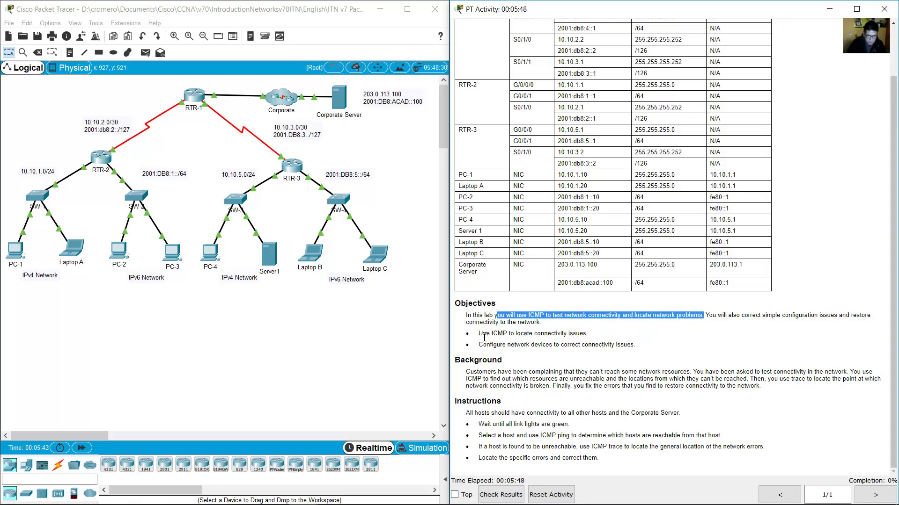
pyautogui.moveTo(478, 333); pyautogui.dragTo(581, 336)
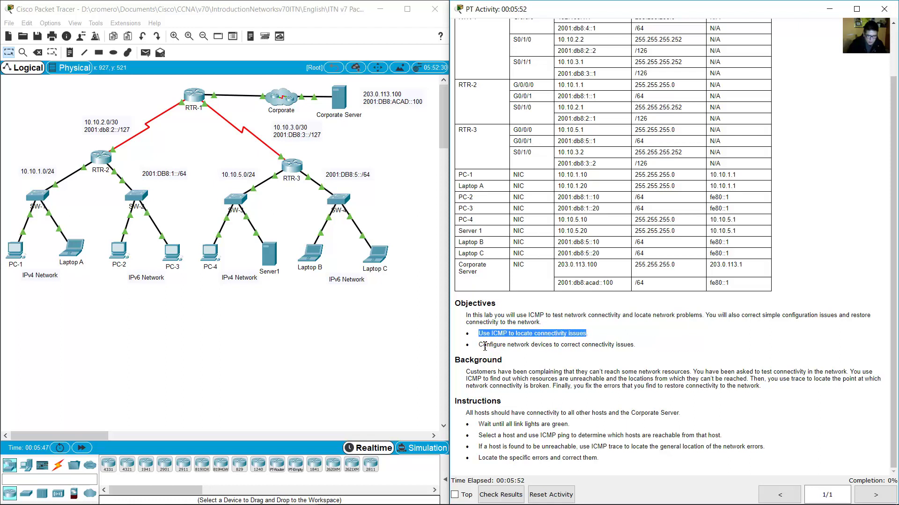
pyautogui.moveTo(484, 346); pyautogui.dragTo(620, 340)
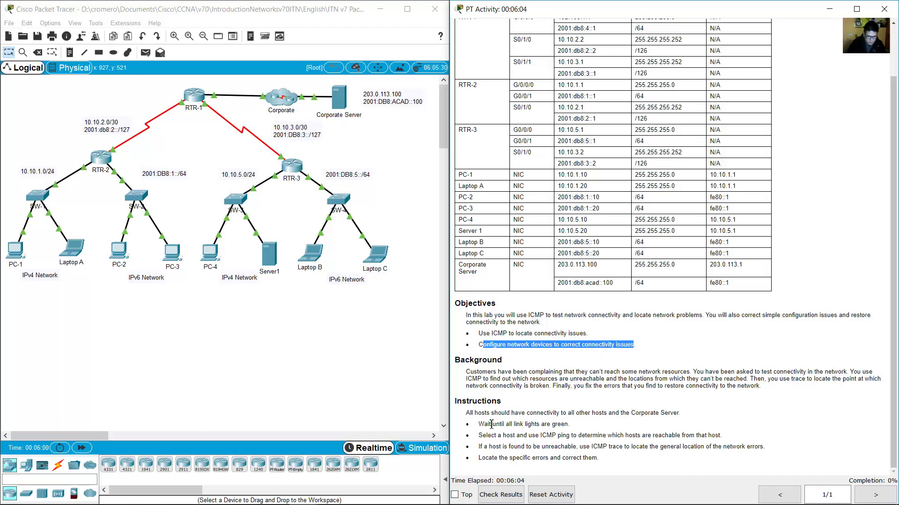
pyautogui.moveTo(483, 424); pyautogui.dragTo(574, 424)
pyautogui.click(413, 323)
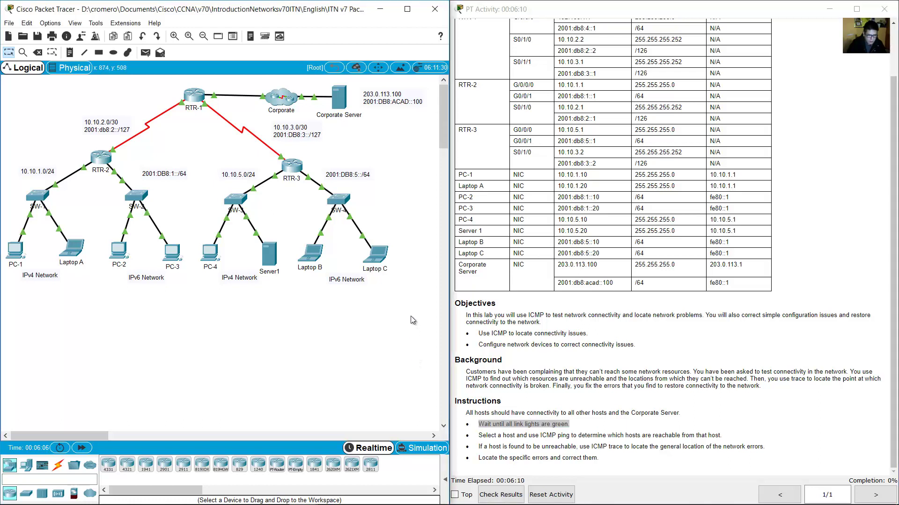
pyautogui.moveTo(412, 322); pyautogui.dragTo(18, 90)
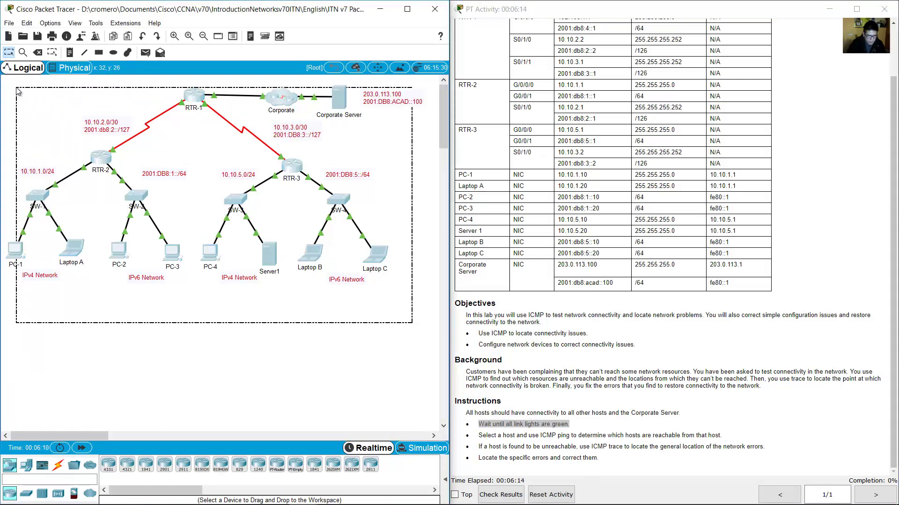
pyautogui.moveTo(18, 90); pyautogui.dragTo(18, 91)
pyautogui.click(163, 164)
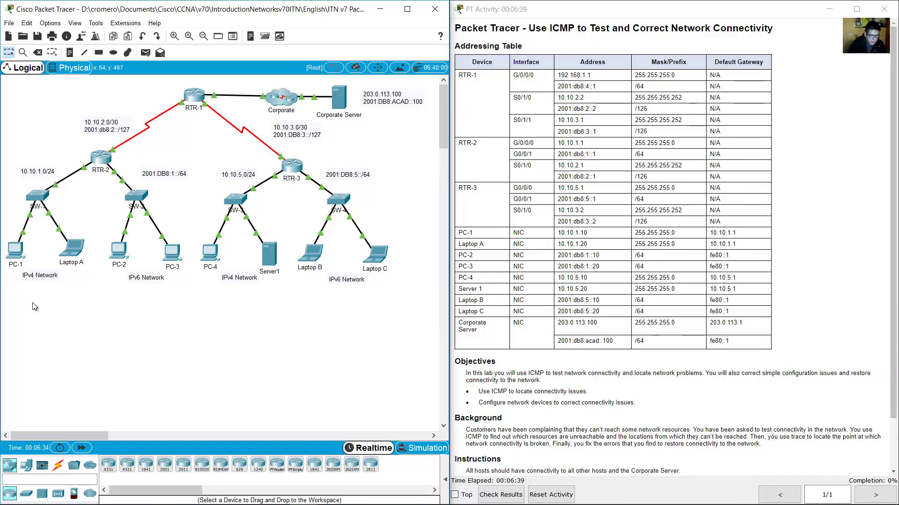
# - Open PC-1's Command Prompt in an enlarged window below the routers and run ipconfig
pyautogui.moveTo(41, 315); pyautogui.dragTo(14, 225)
pyautogui.click(16, 250)
pyautogui.moveTo(501, 111); pyautogui.dragTo(199, 216)
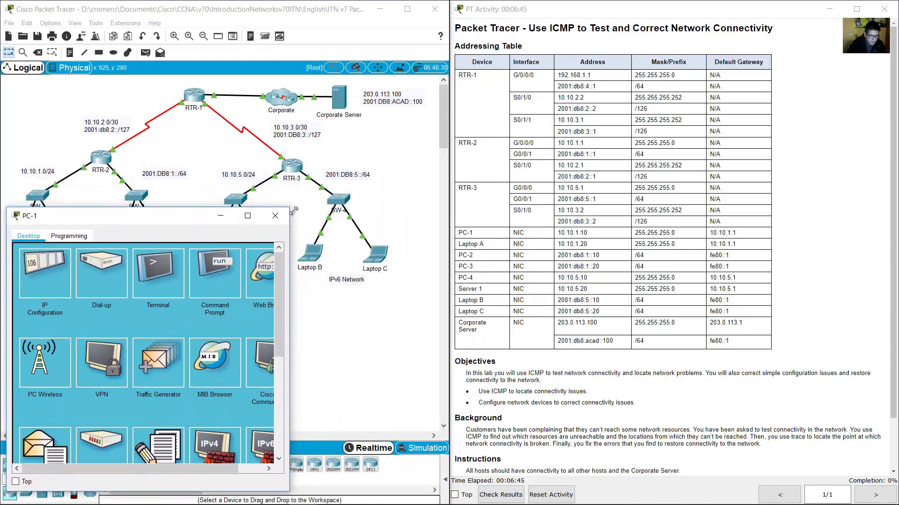
pyautogui.moveTo(294, 211); pyautogui.dragTo(448, 201)
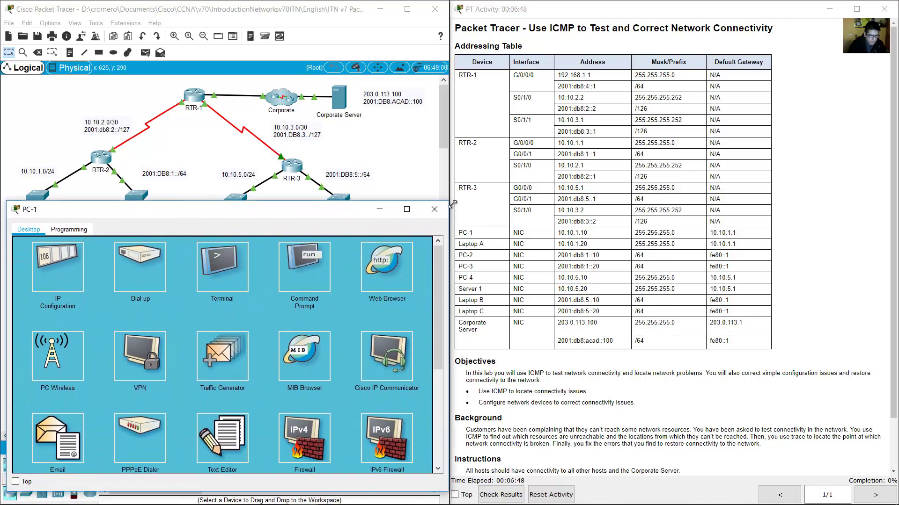
pyautogui.click(306, 280)
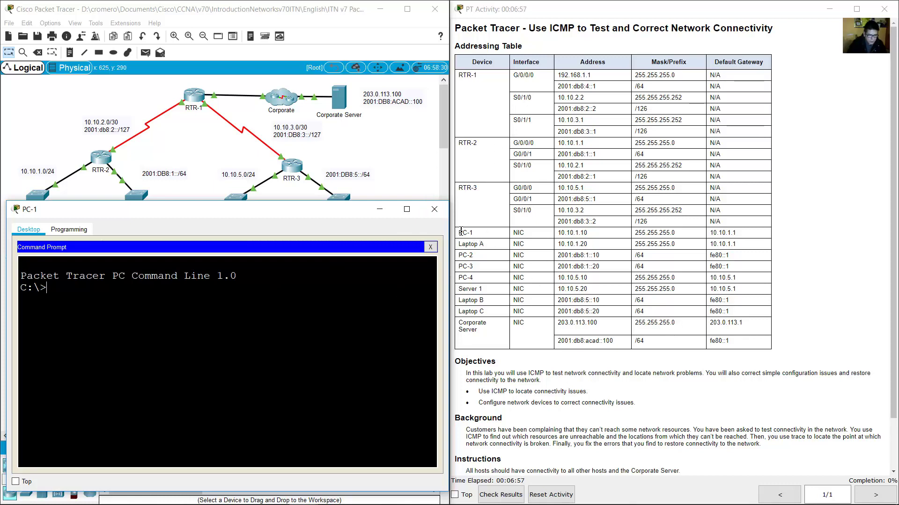
pyautogui.write('ipcon')
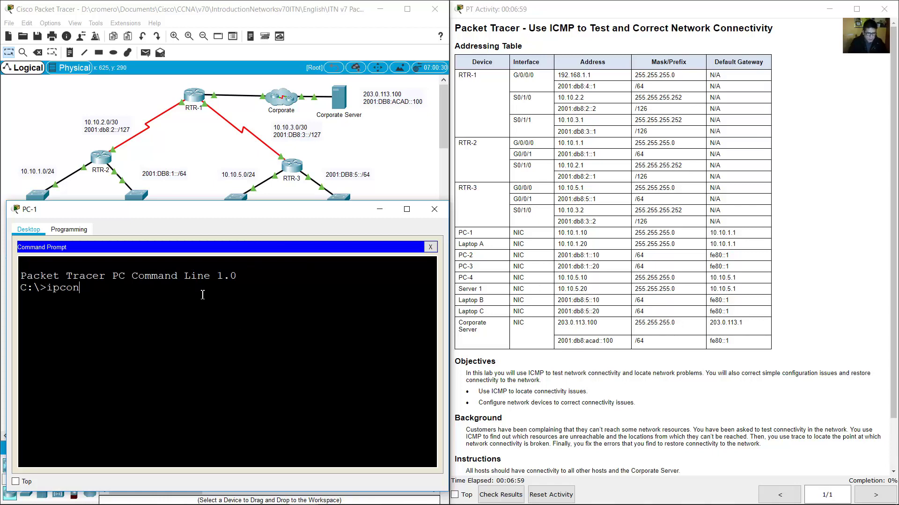
pyautogui.write('fig')
pyautogui.press('Return')
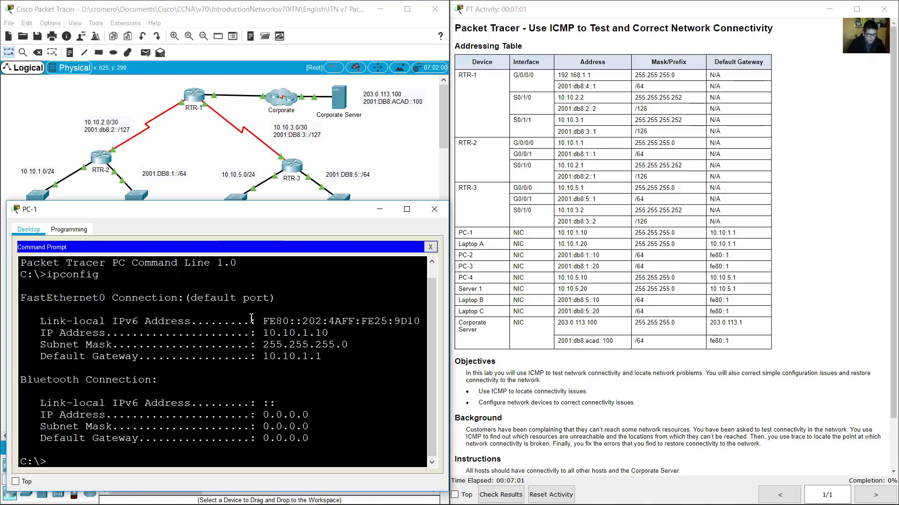
# - Compare PC-1's IP address, subnet mask and default gateway with its row in the addressing table
pyautogui.moveTo(261, 332); pyautogui.dragTo(329, 333)
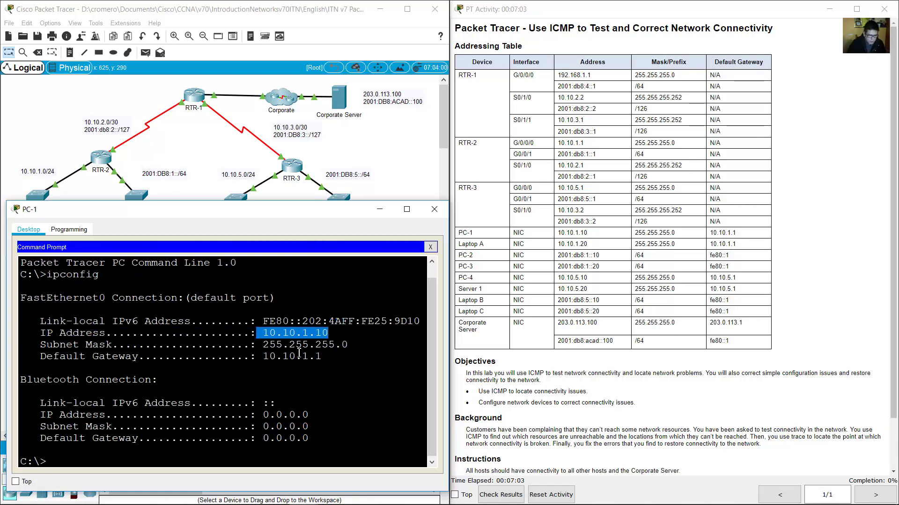
pyautogui.moveTo(264, 347); pyautogui.dragTo(353, 347)
pyautogui.moveTo(268, 357); pyautogui.dragTo(327, 357)
pyautogui.click(510, 237)
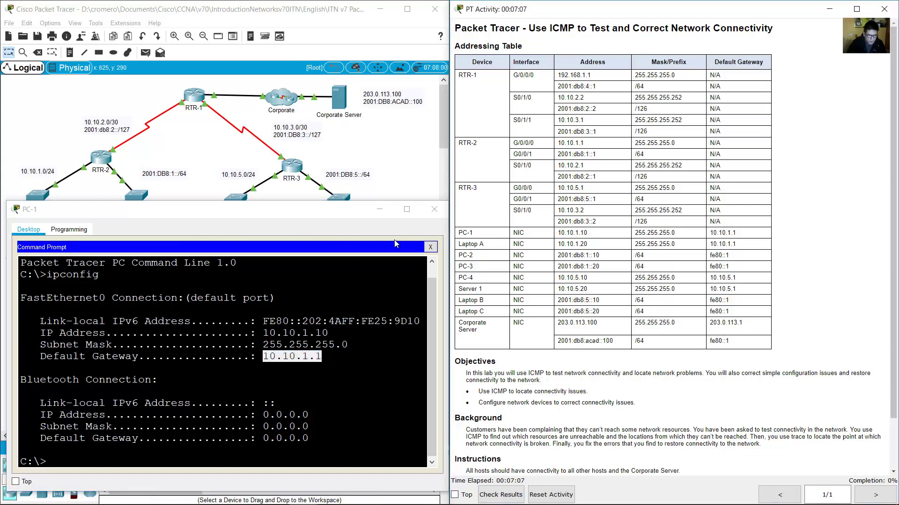
pyautogui.moveTo(460, 234); pyautogui.dragTo(515, 236)
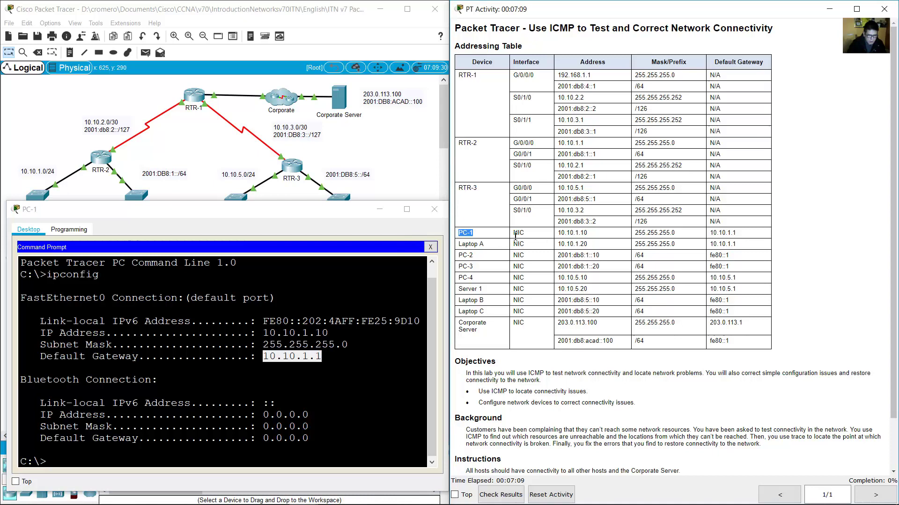
pyautogui.doubleClick(562, 234)
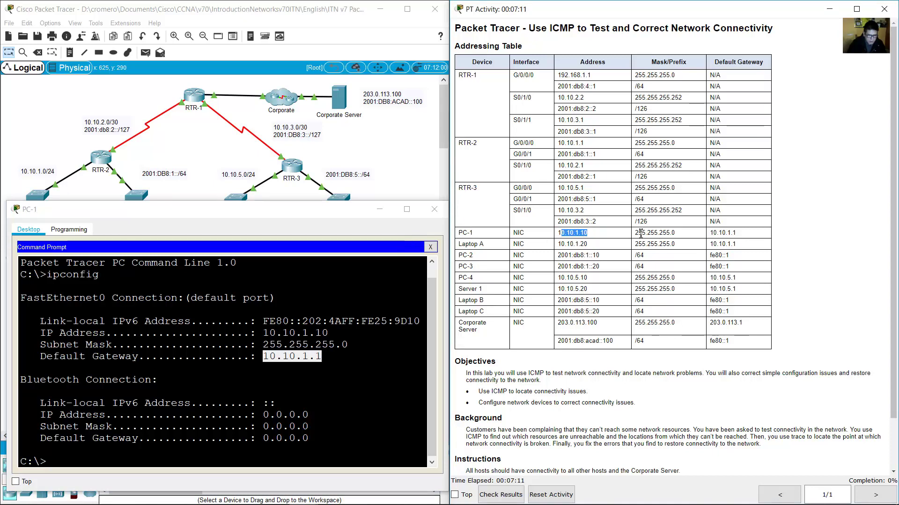
pyautogui.moveTo(637, 233); pyautogui.dragTo(744, 236)
pyautogui.click(744, 236)
# - Look up Laptop A's address in the addressing table and ping 10.10.1.20 from PC-1
pyautogui.click(347, 331)
pyautogui.write('ping')
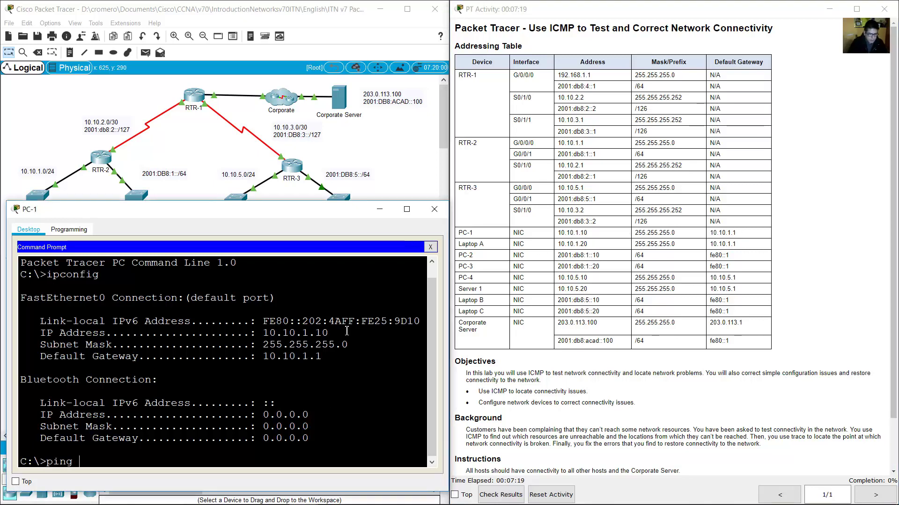
pyautogui.click(66, 129)
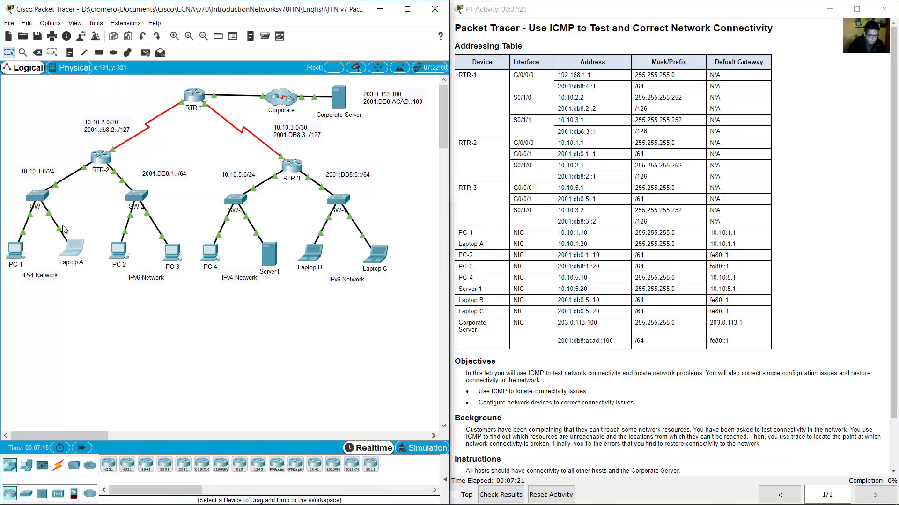
pyautogui.doubleClick(578, 246)
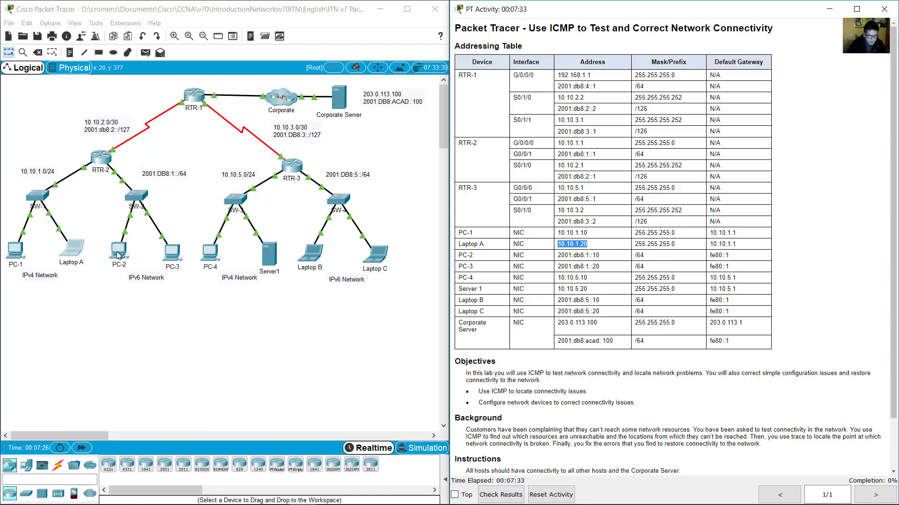
pyautogui.click(24, 252)
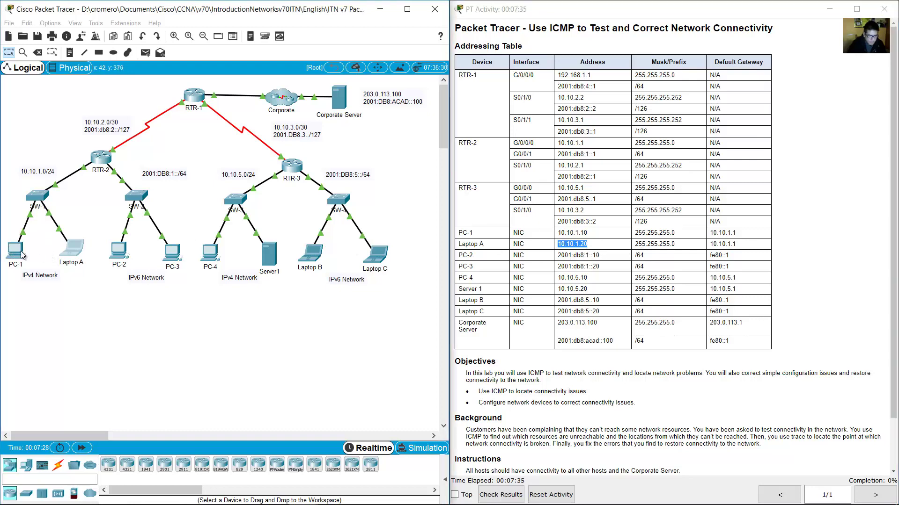
pyautogui.write('10.10.1')
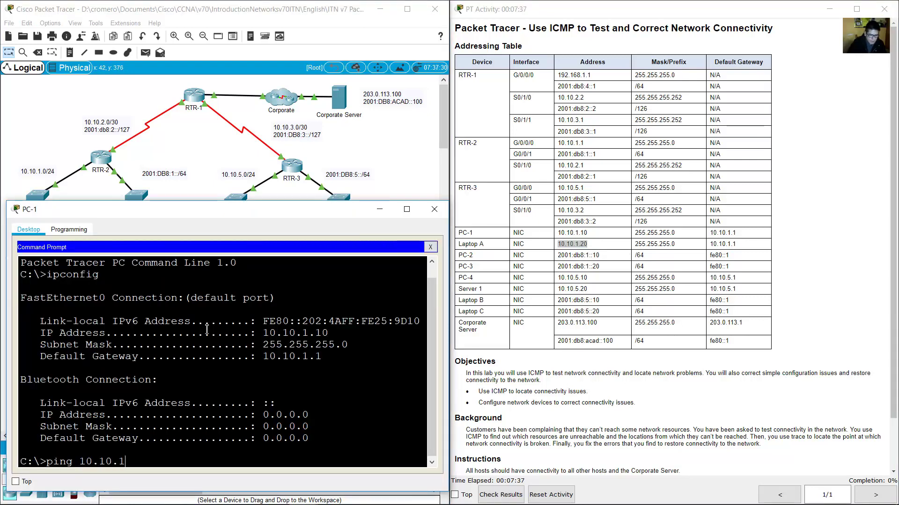
pyautogui.write('.20')
pyautogui.press('Return')
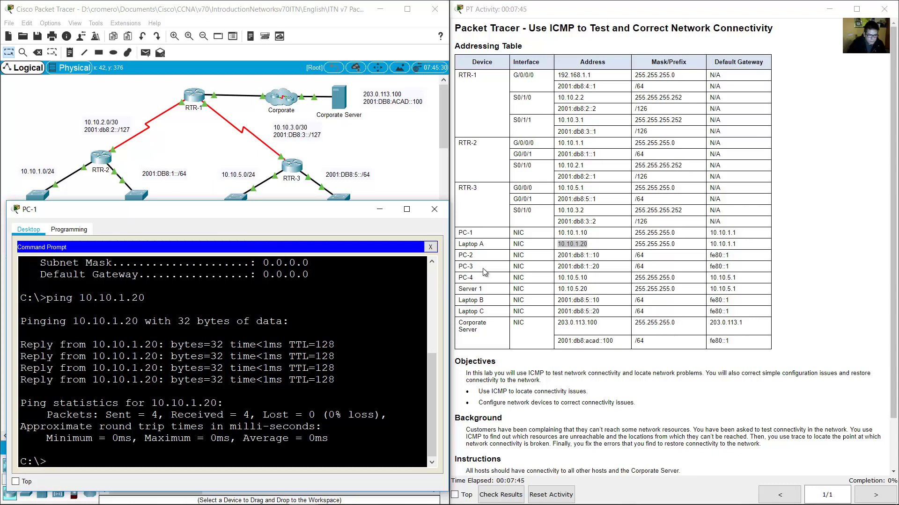
# - Check PC-2's IPv6 address, prefix and gateway in the addressing table against PC-1's ipconfig output
pyautogui.click(344, 173)
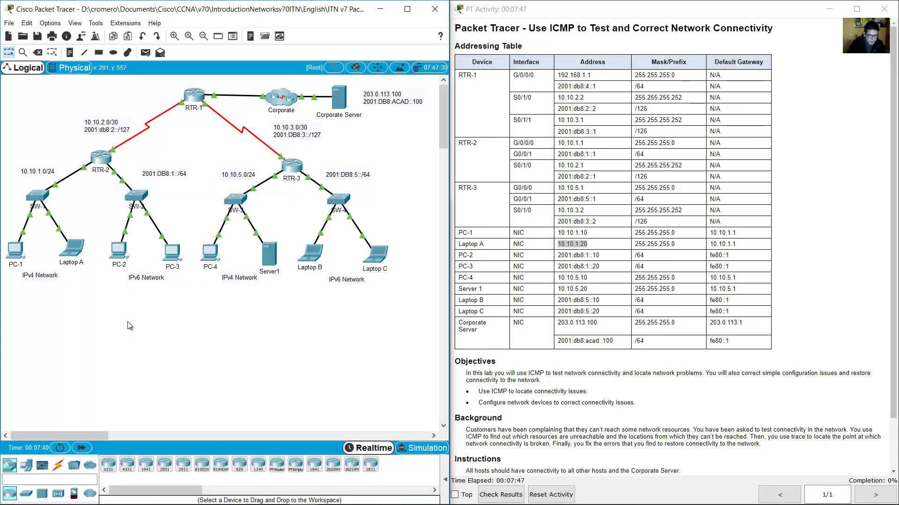
pyautogui.moveTo(133, 337); pyautogui.dragTo(104, 243)
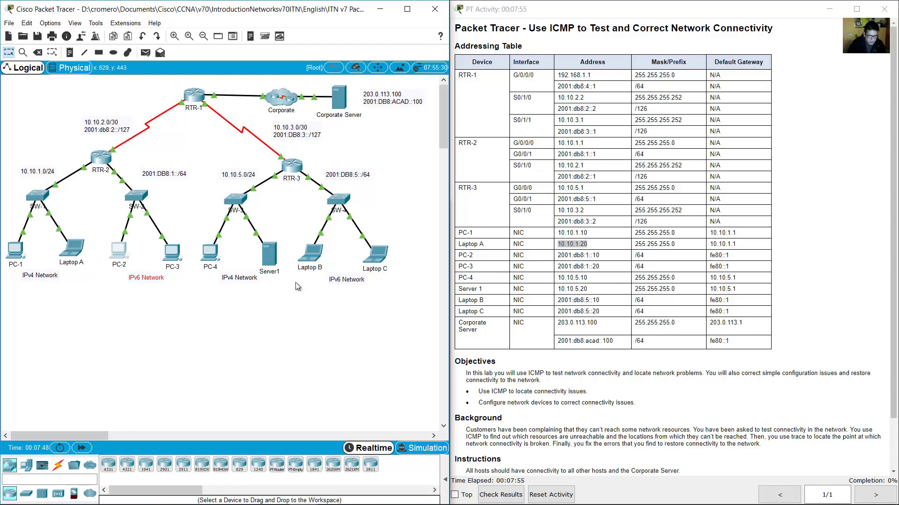
pyautogui.click(456, 257)
pyautogui.moveTo(457, 257); pyautogui.dragTo(475, 259)
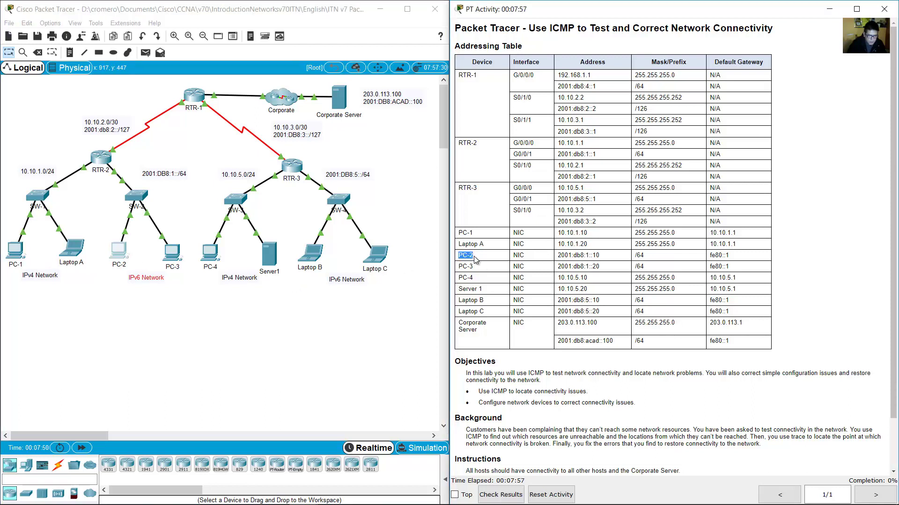
pyautogui.moveTo(572, 257); pyautogui.dragTo(745, 260)
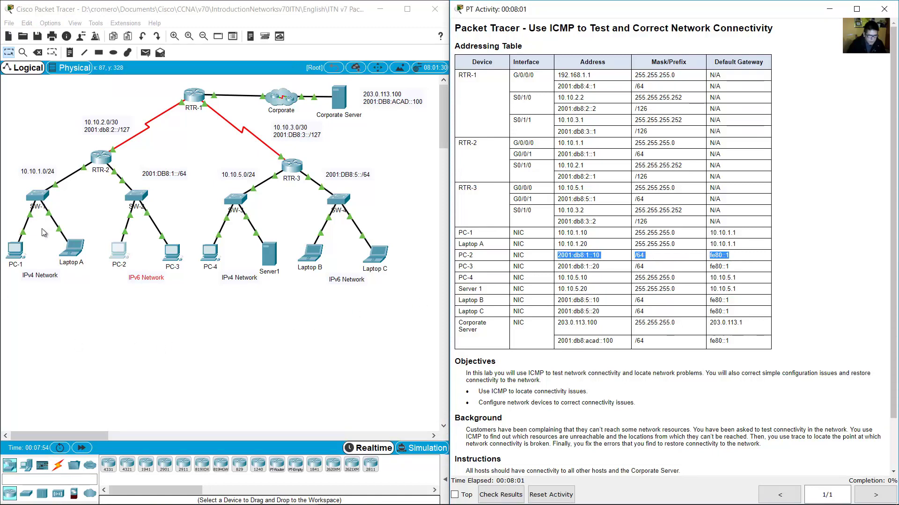
pyautogui.click(15, 256)
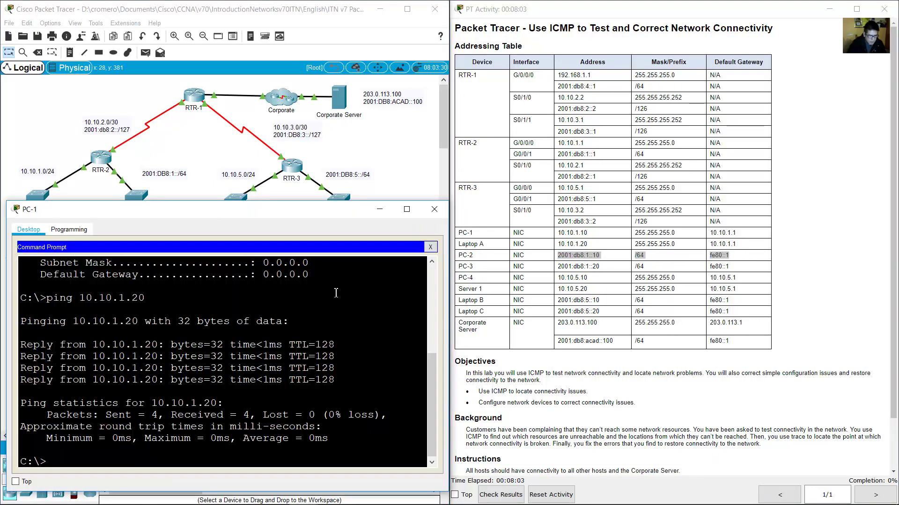
pyautogui.scroll(5, 357, 311)
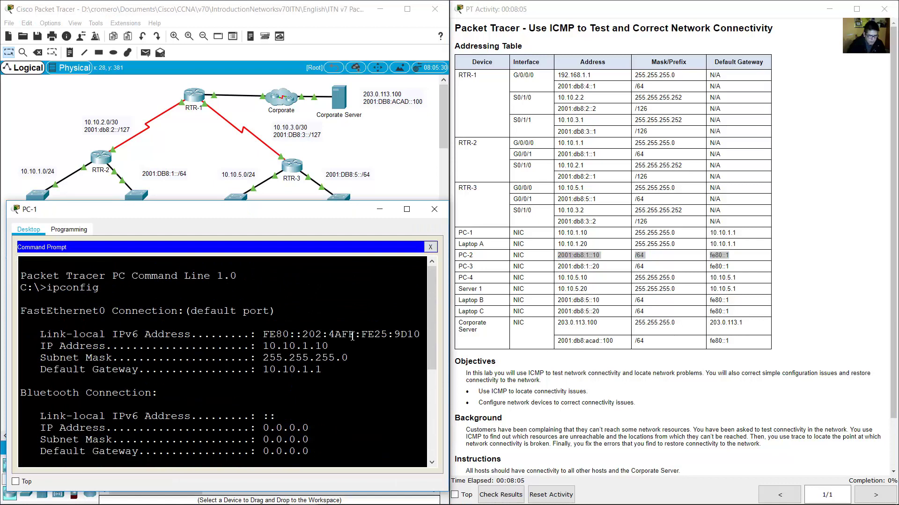
# - Review PC-1's IPv4 and IPv6 settings in its IP Configuration, and minimize the PC-1 window
pyautogui.scroll(-5, 352, 336)
pyautogui.click(430, 247)
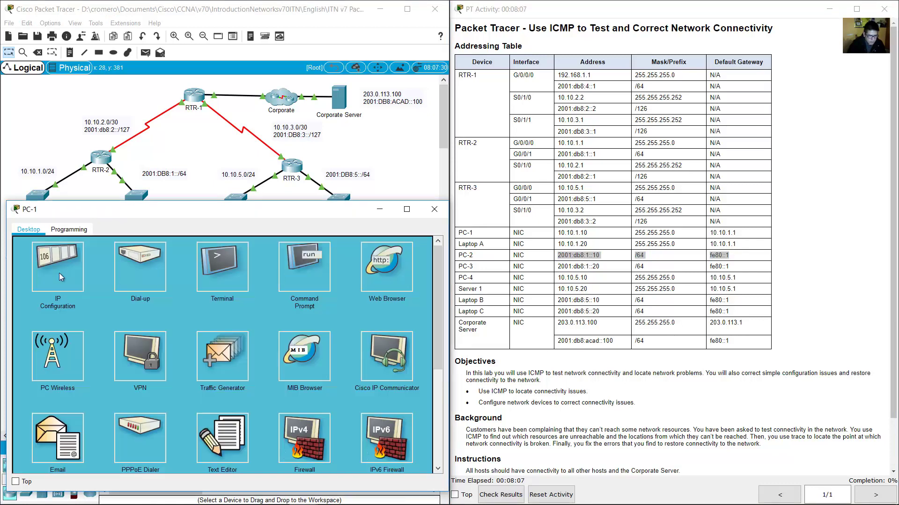
pyautogui.click(49, 270)
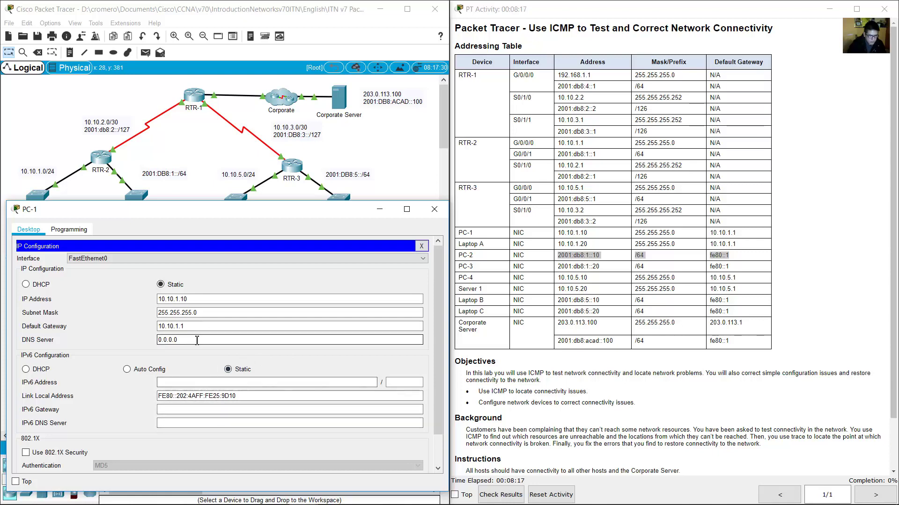
pyautogui.click(381, 212)
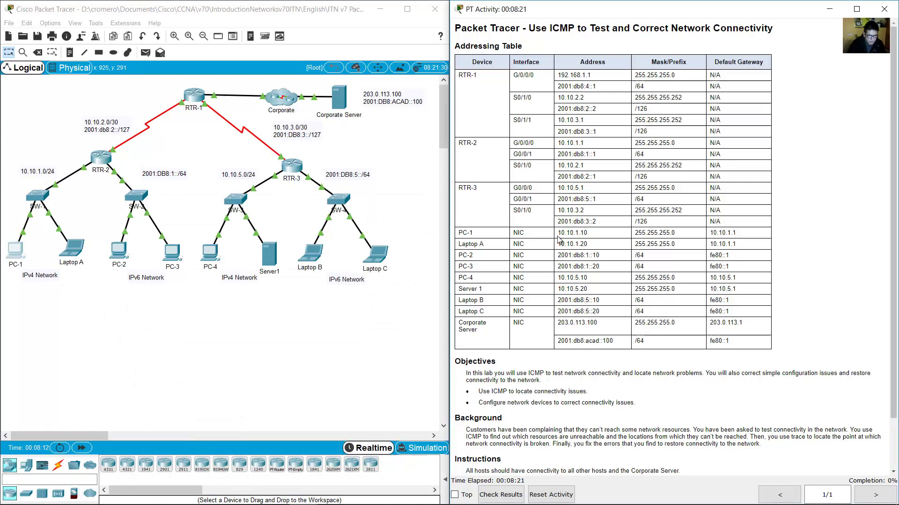
# - Examine the addressing table rows of PC-1, PC-2 and PC-3 to see which hosts use IPv4 and which use IPv6
pyautogui.moveTo(558, 235); pyautogui.dragTo(753, 239)
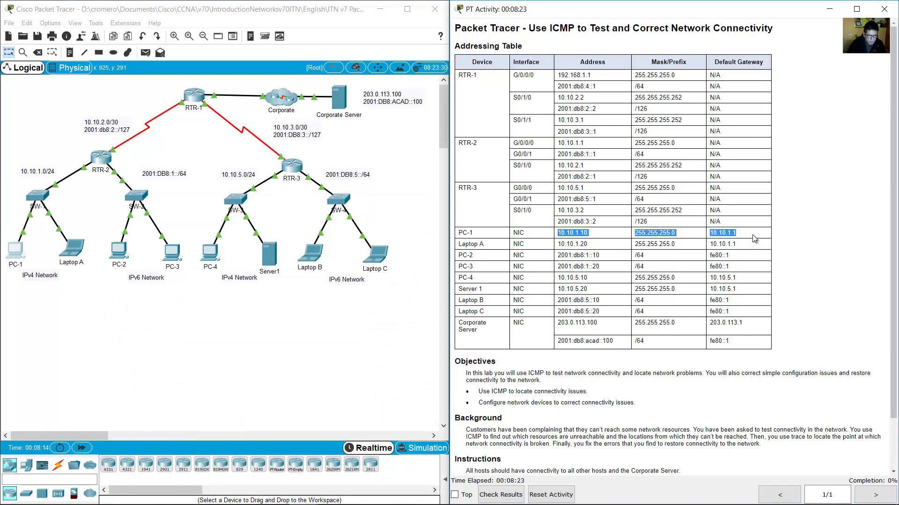
pyautogui.moveTo(462, 232); pyautogui.dragTo(748, 233)
pyautogui.click(467, 233)
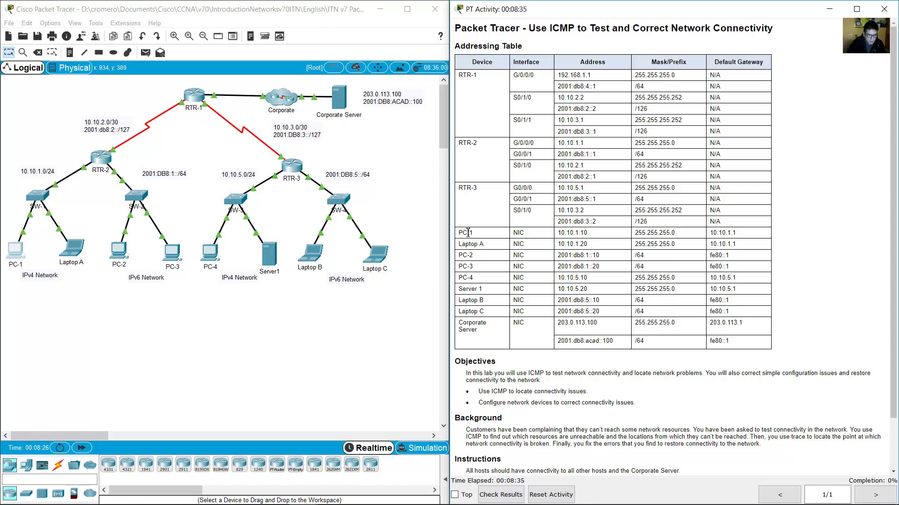
pyautogui.moveTo(468, 232); pyautogui.dragTo(743, 236)
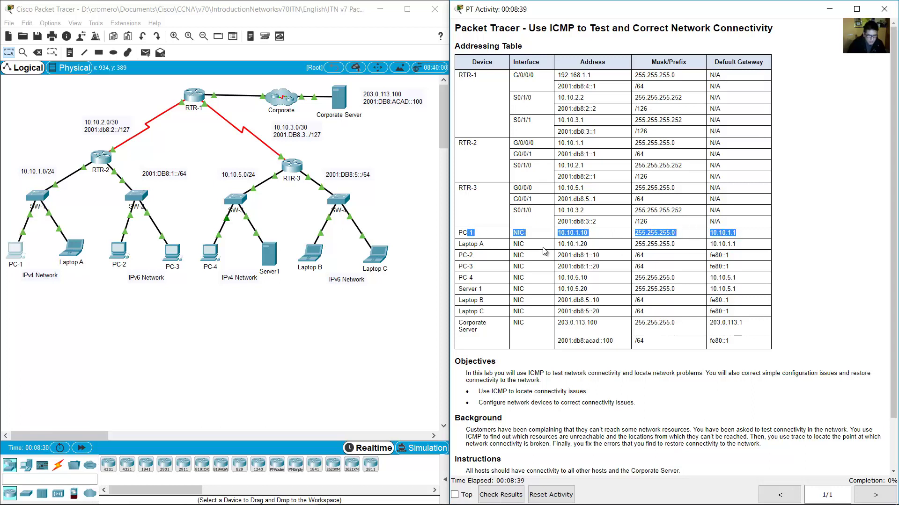
pyautogui.moveTo(458, 257); pyautogui.dragTo(743, 257)
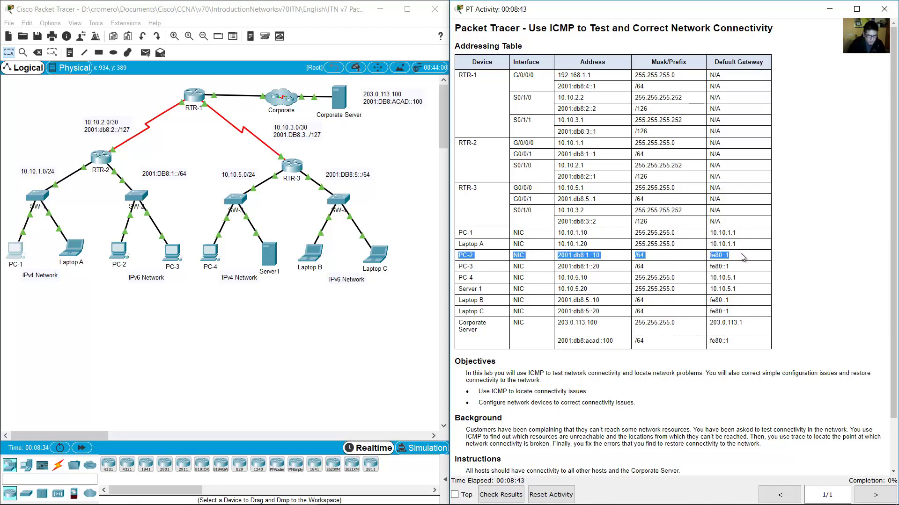
pyautogui.click(536, 276)
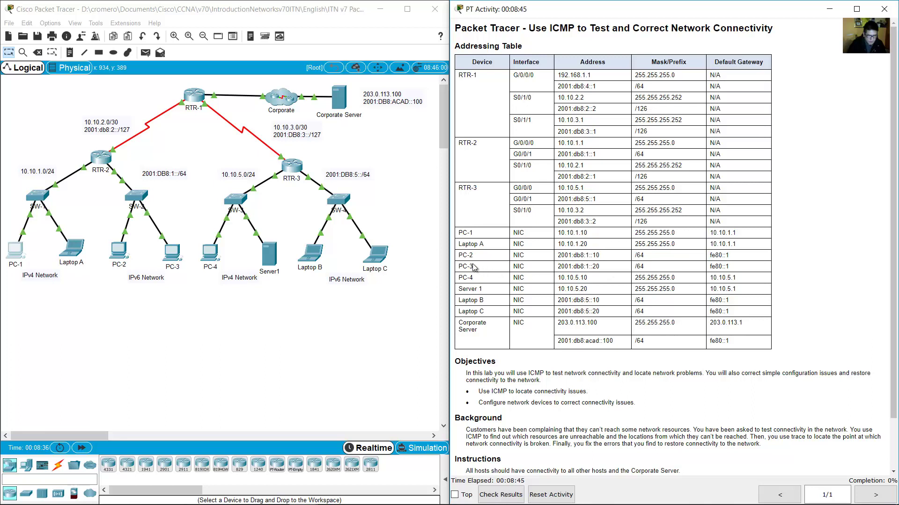
pyautogui.moveTo(463, 266); pyautogui.dragTo(740, 270)
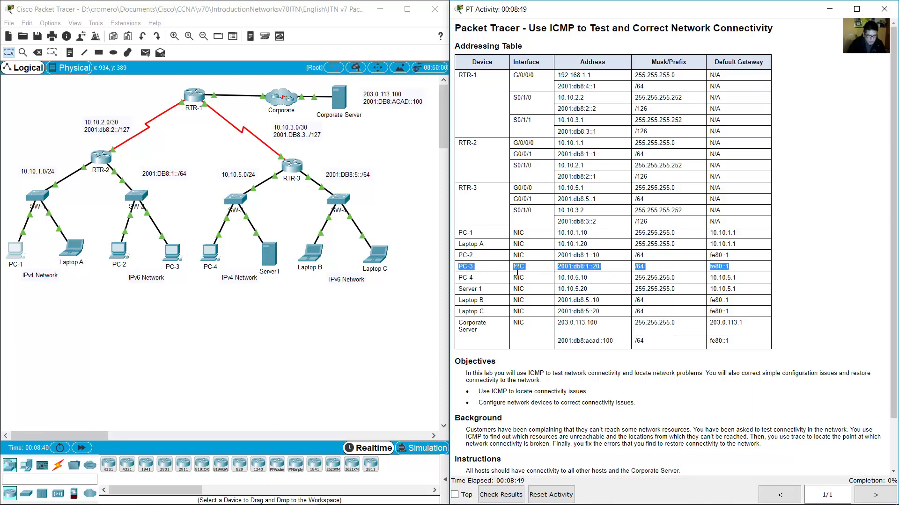
pyautogui.click(505, 280)
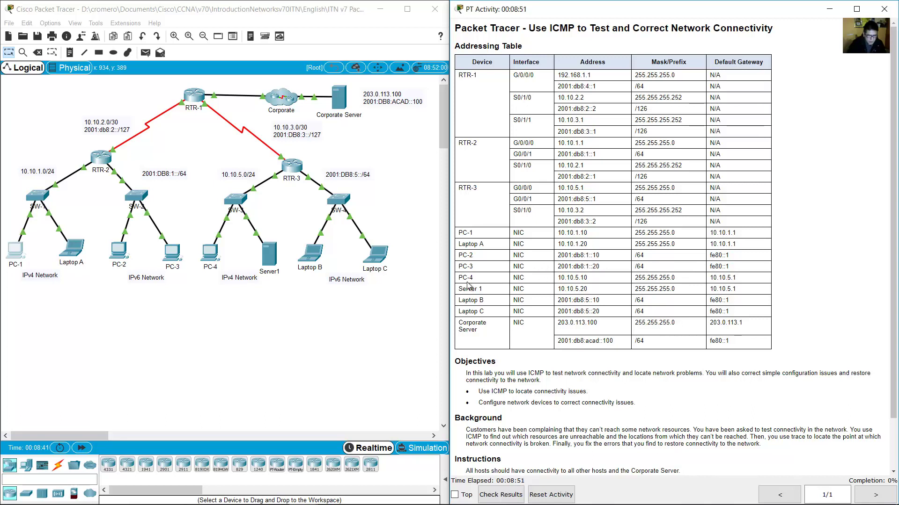
# - Locate PC-1 and PC-4 in the topology's IPv4 networks and look up PC-4's address in the addressing table
pyautogui.click(46, 274)
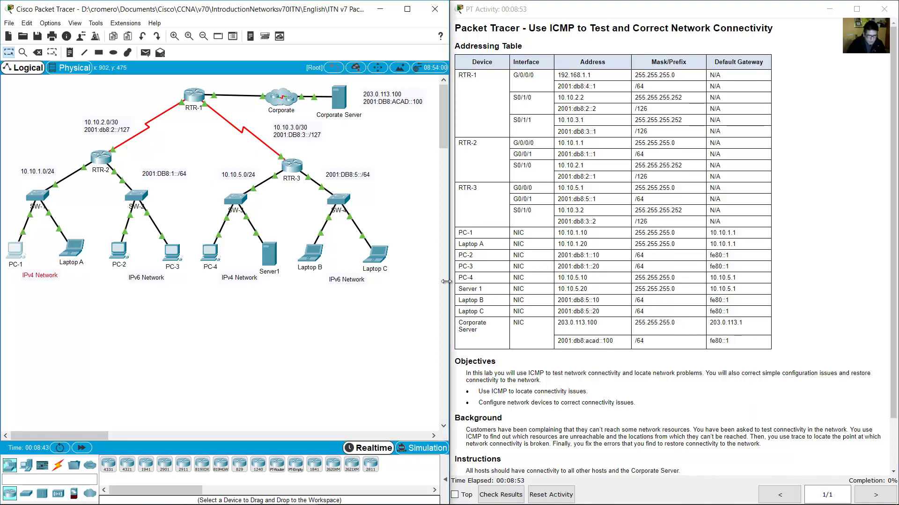
pyautogui.moveTo(461, 279); pyautogui.dragTo(765, 285)
pyautogui.click(8, 326)
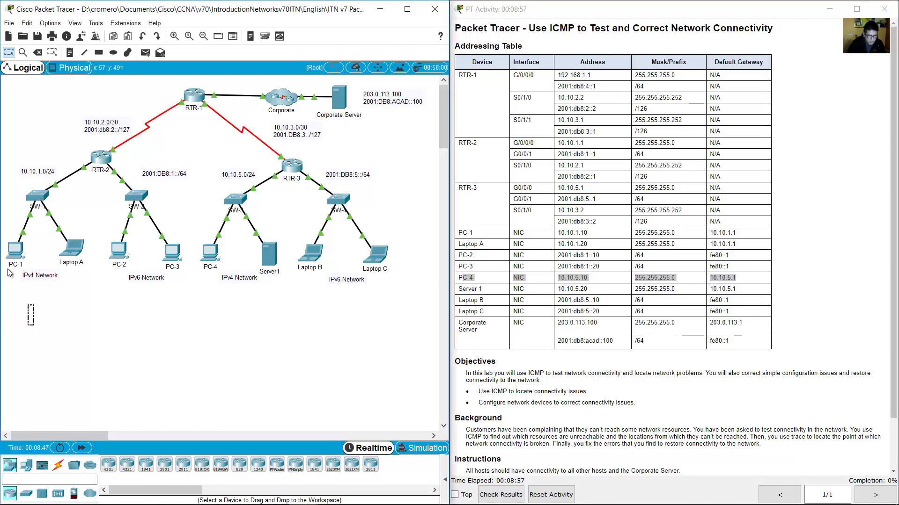
pyautogui.moveTo(221, 339); pyautogui.dragTo(195, 241)
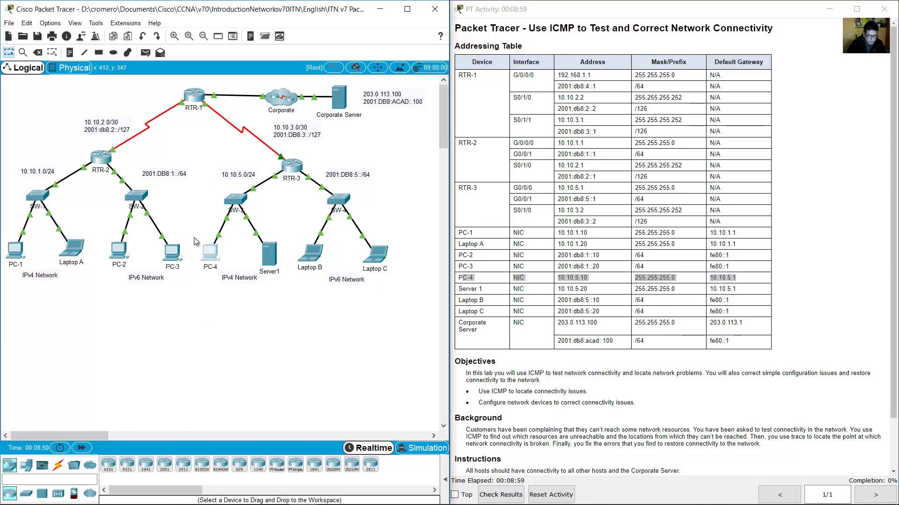
pyautogui.click(480, 280)
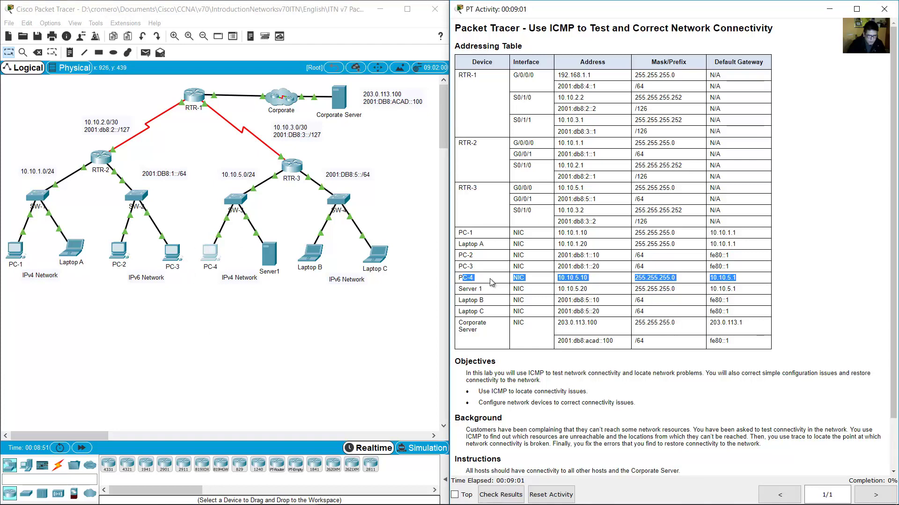
pyautogui.click(543, 281)
pyautogui.moveTo(558, 278); pyautogui.dragTo(577, 278)
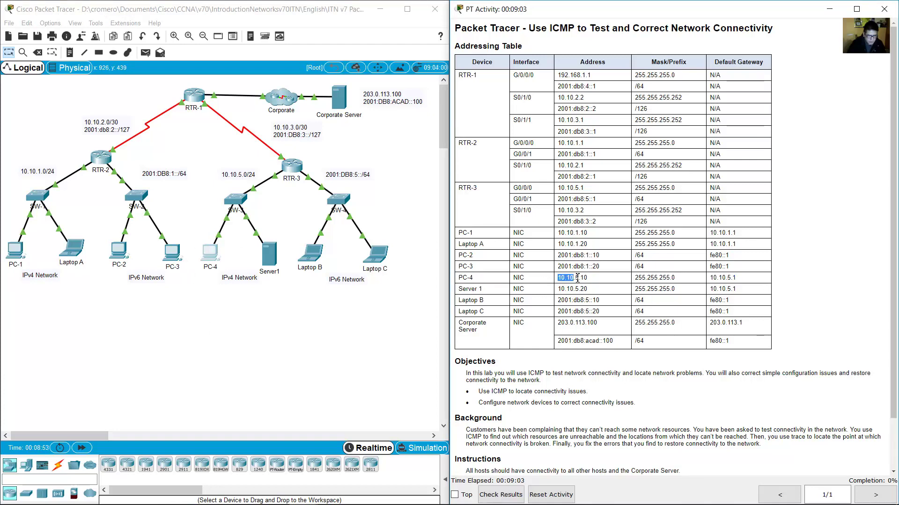
# - Ping PC-4 at 10.10.5.10 from PC-1's Command Prompt, review the replies and minimize the PC-1 window
pyautogui.click(19, 255)
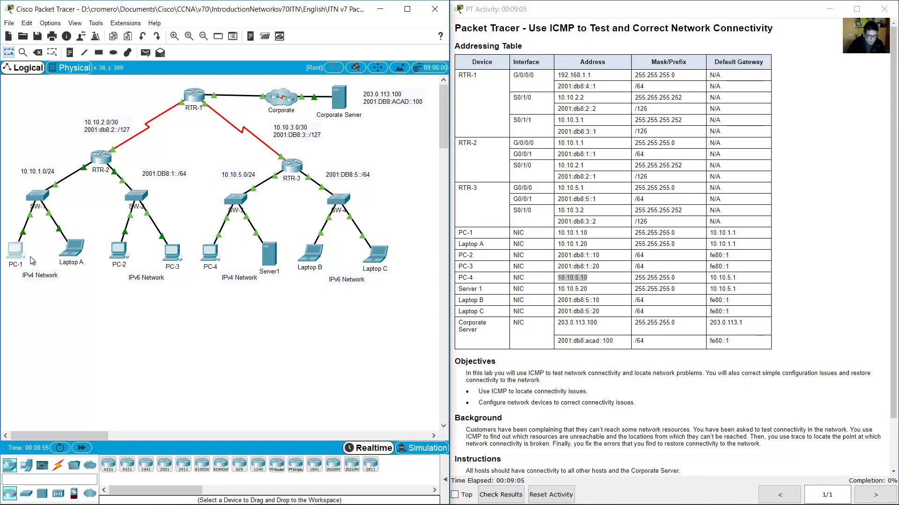
pyautogui.click(421, 246)
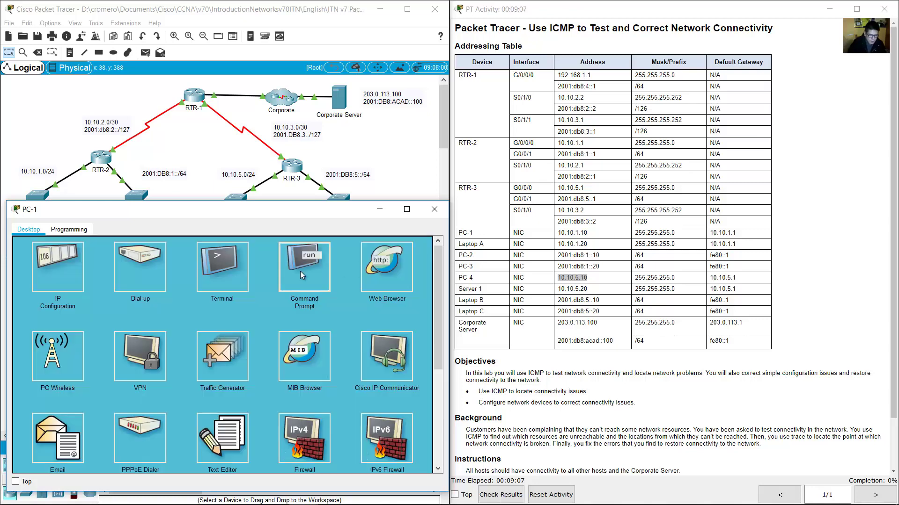
pyautogui.click(300, 271)
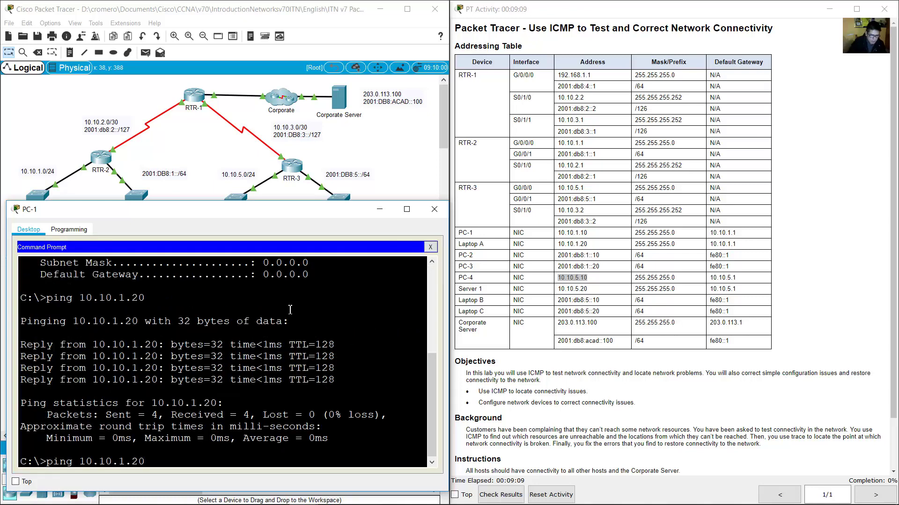
pyautogui.press('BackSpace')
pyautogui.write('5.10')
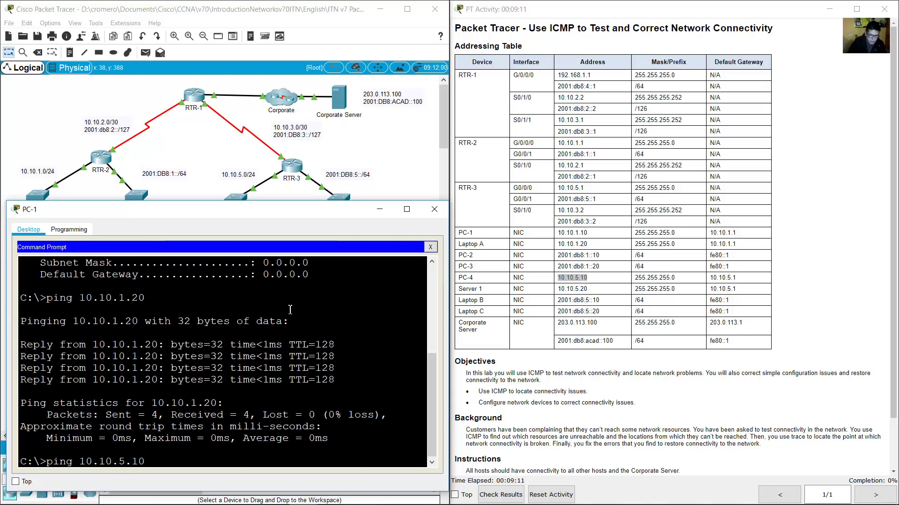
pyautogui.press('Return')
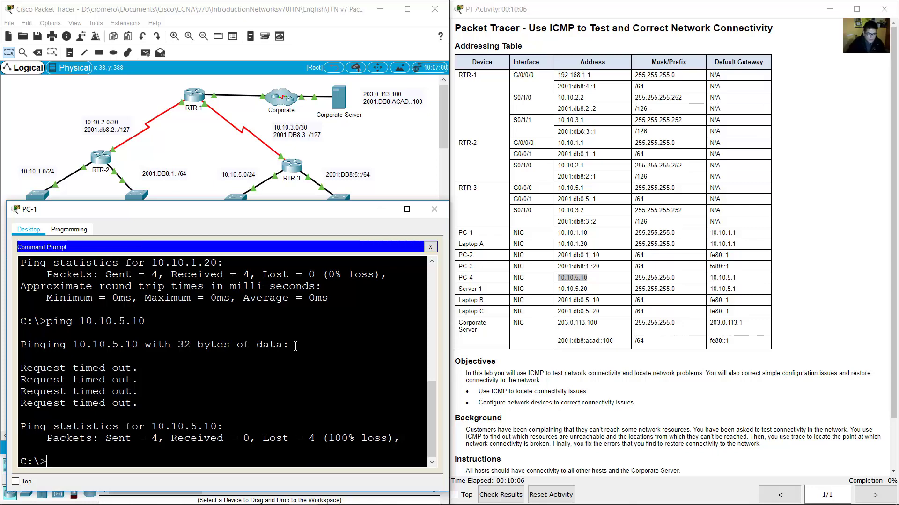
pyautogui.moveTo(75, 344); pyautogui.dragTo(145, 369)
pyautogui.click(146, 390)
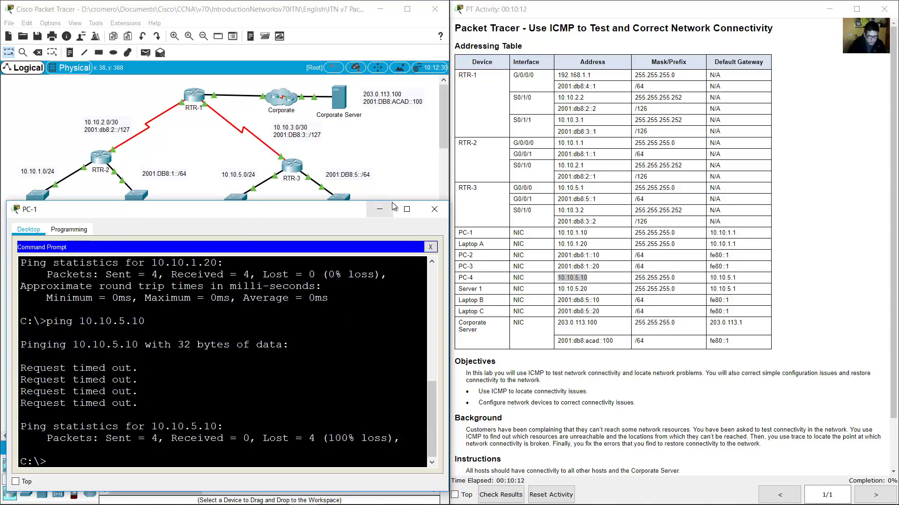
pyautogui.click(396, 154)
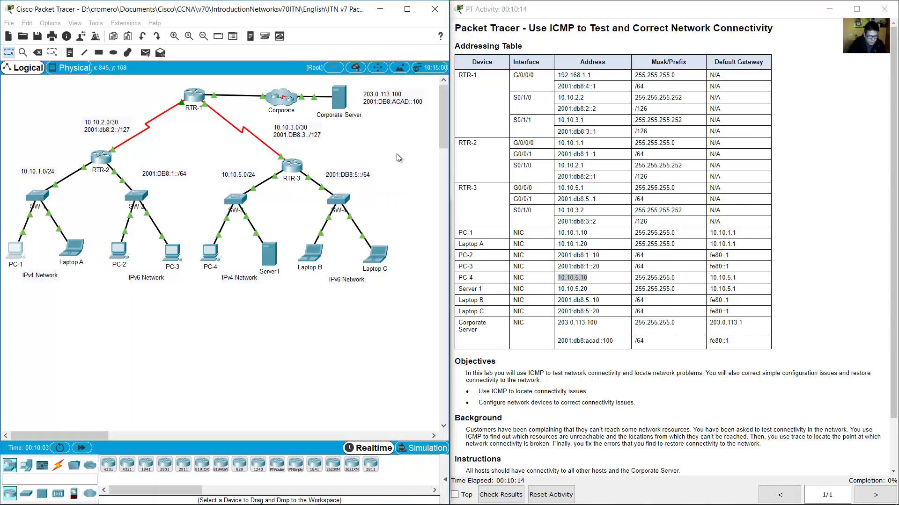
# - Open PC-4's Command Prompt in an enlarged window below RTR-1 and run ipconfig
pyautogui.moveTo(228, 341); pyautogui.dragTo(206, 263)
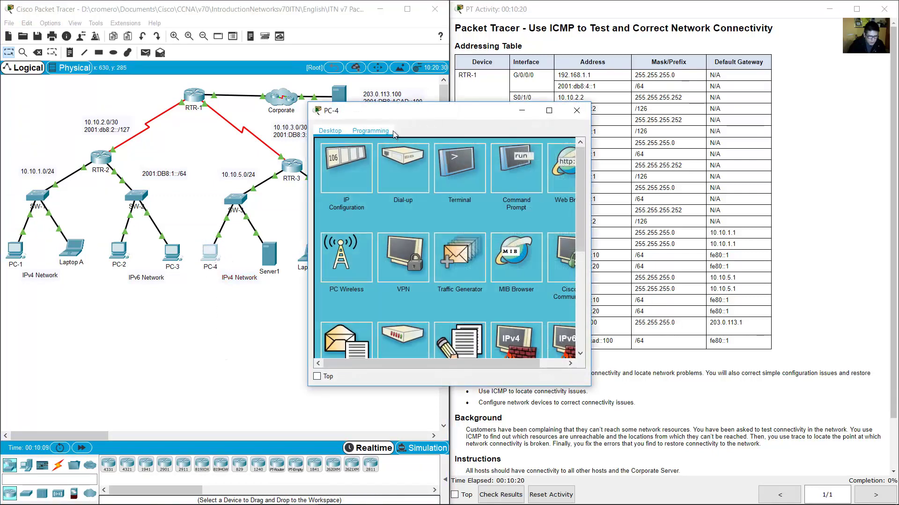
pyautogui.moveTo(400, 115); pyautogui.dragTo(96, 234)
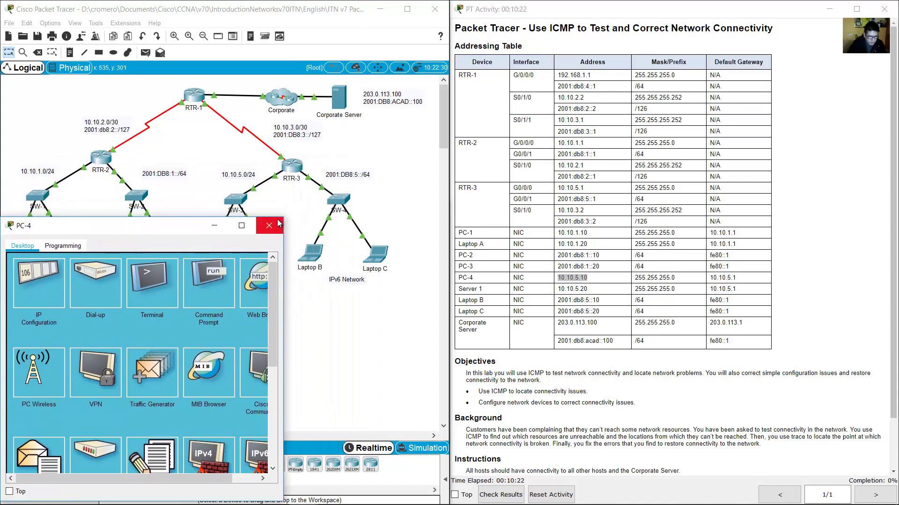
pyautogui.moveTo(281, 217); pyautogui.dragTo(453, 156)
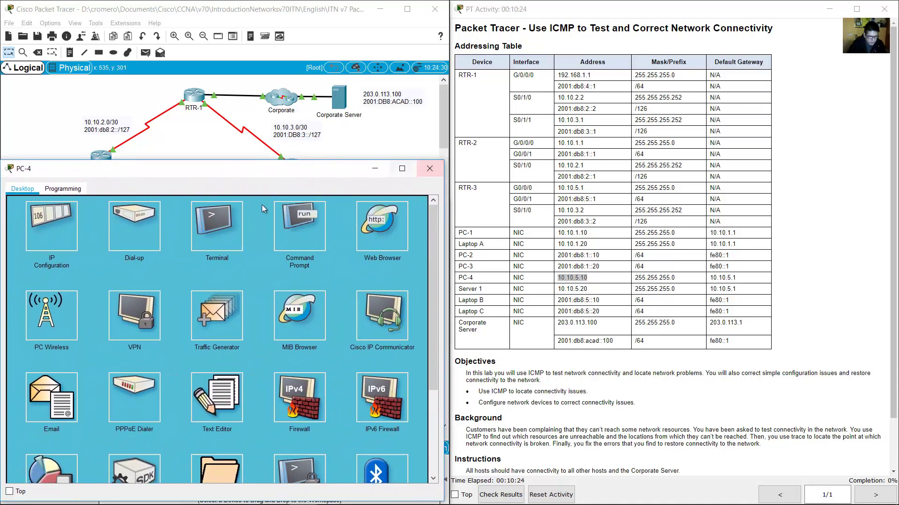
pyautogui.click(313, 227)
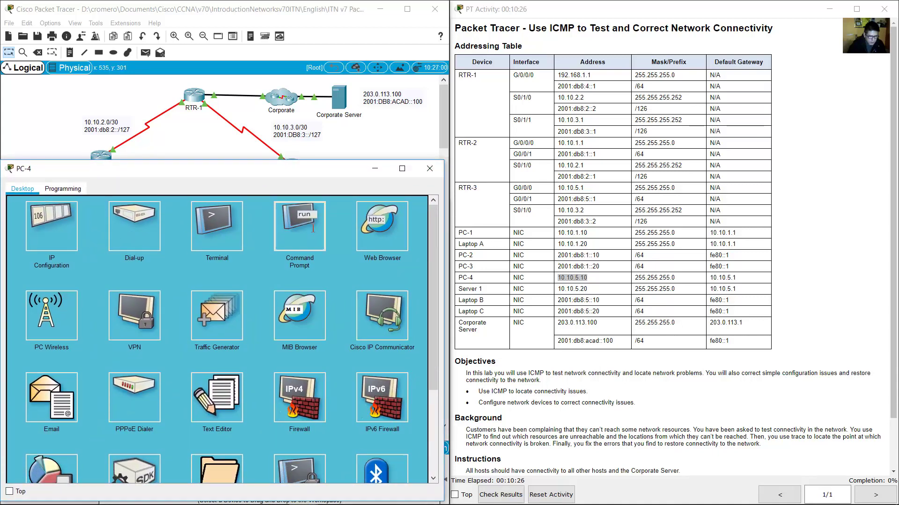
pyautogui.write('ipconfi')
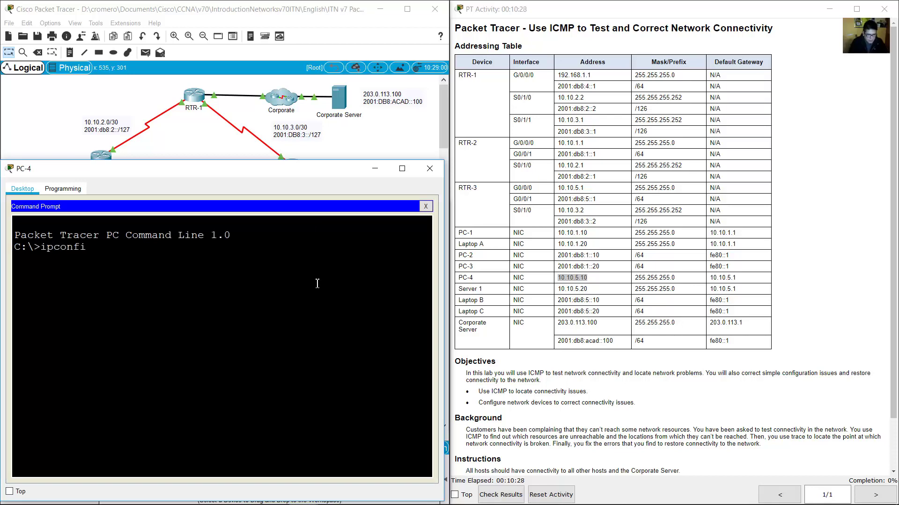
pyautogui.write('g')
pyautogui.press('Return')
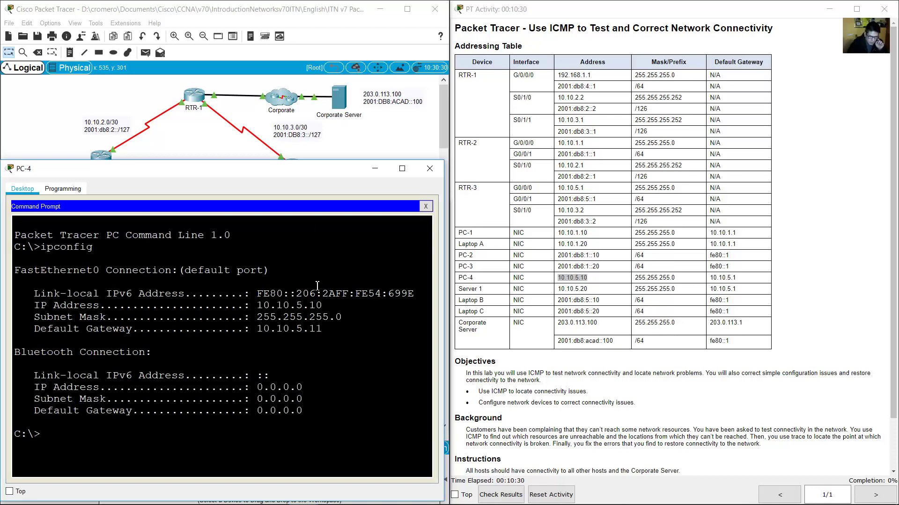
# - Compare PC-4's IP address, subnet mask and default gateway from ipconfig with its row in the addressing table
pyautogui.moveTo(263, 305); pyautogui.dragTo(322, 306)
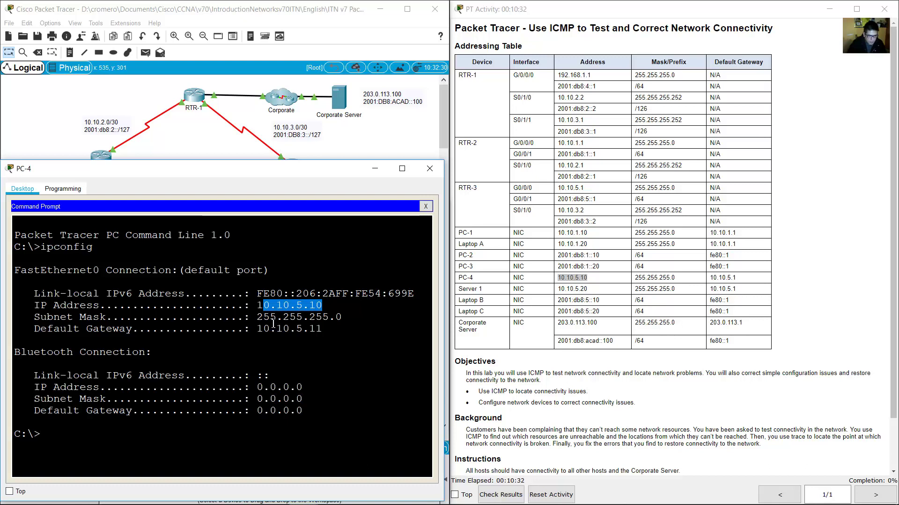
pyautogui.moveTo(257, 317); pyautogui.dragTo(343, 317)
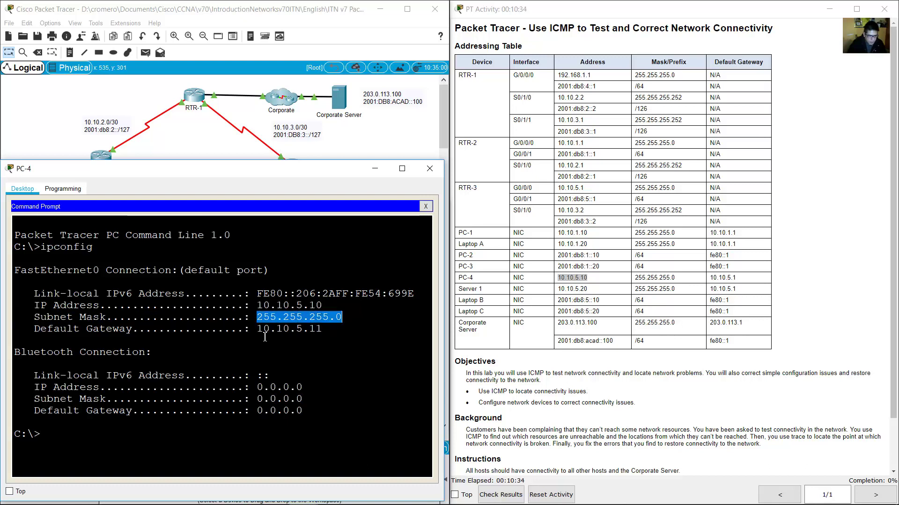
pyautogui.moveTo(264, 329); pyautogui.dragTo(316, 329)
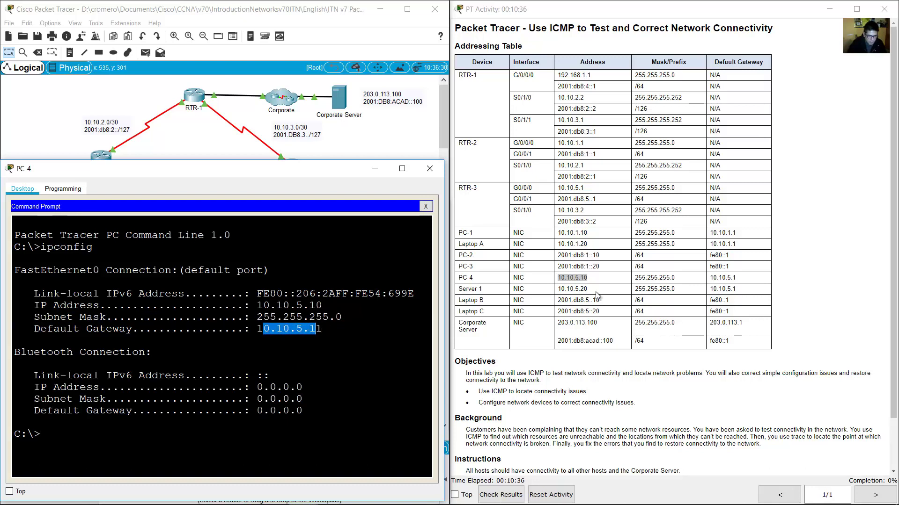
pyautogui.click(574, 278)
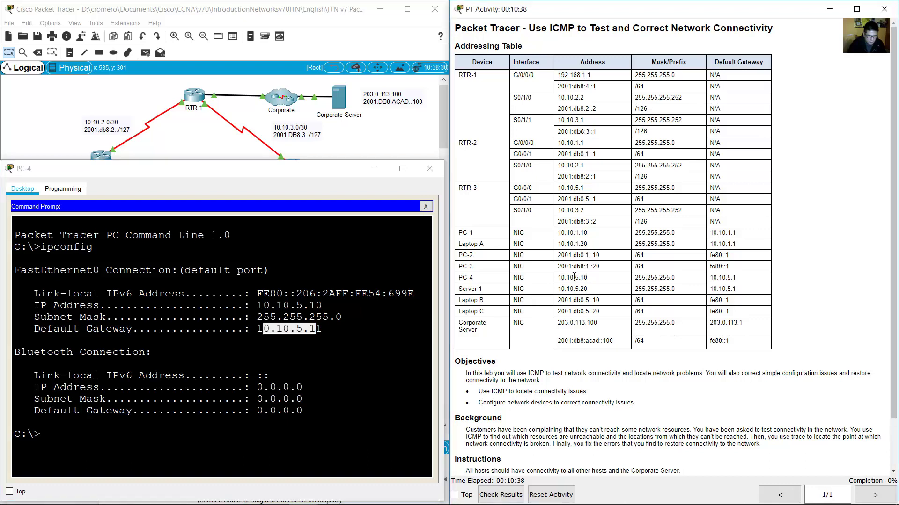
pyautogui.moveTo(559, 277); pyautogui.dragTo(736, 278)
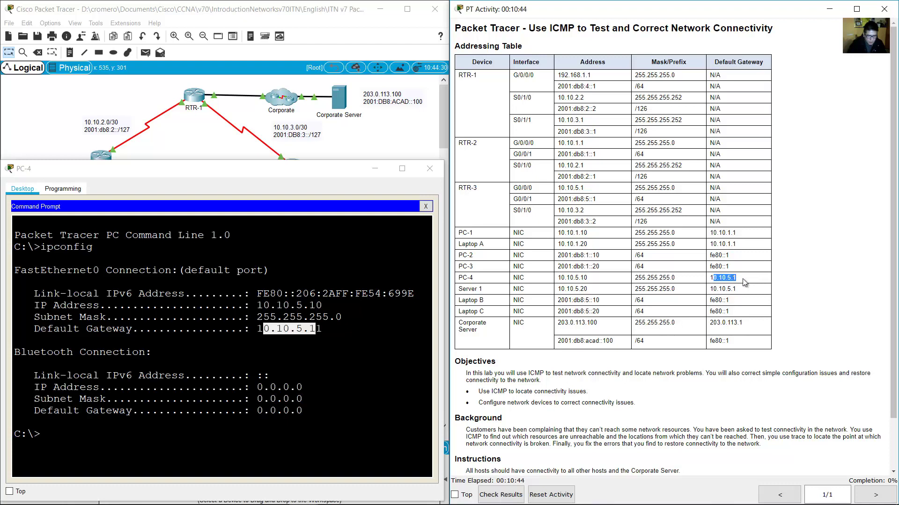
pyautogui.click(712, 278)
pyautogui.moveTo(713, 278); pyautogui.dragTo(744, 279)
pyautogui.click(337, 338)
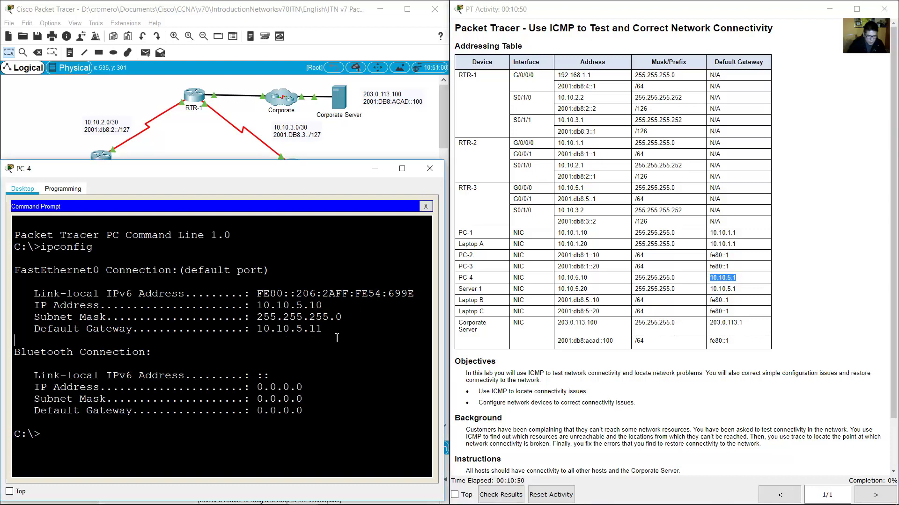
pyautogui.moveTo(257, 329); pyautogui.dragTo(323, 336)
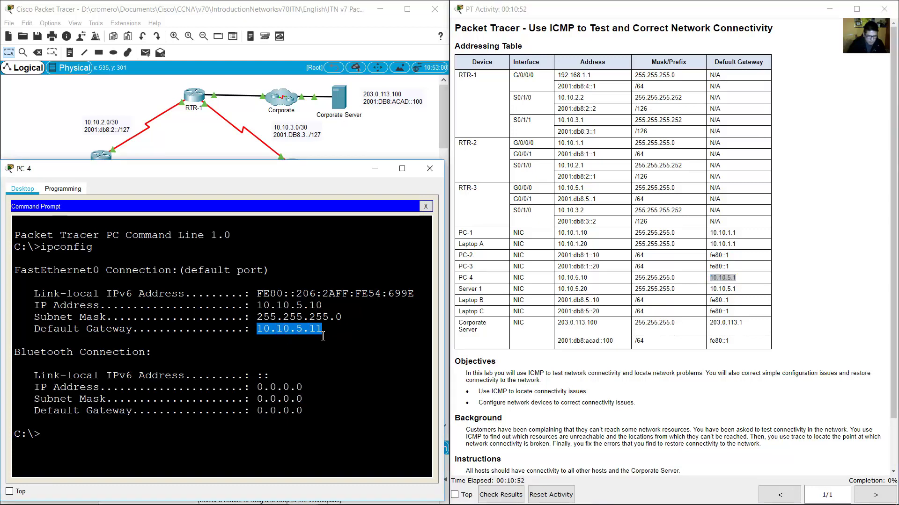
# - Correct PC-4's default gateway to 10.10.5.1 in its IP Configuration and close the PC-4 window
pyautogui.click(426, 206)
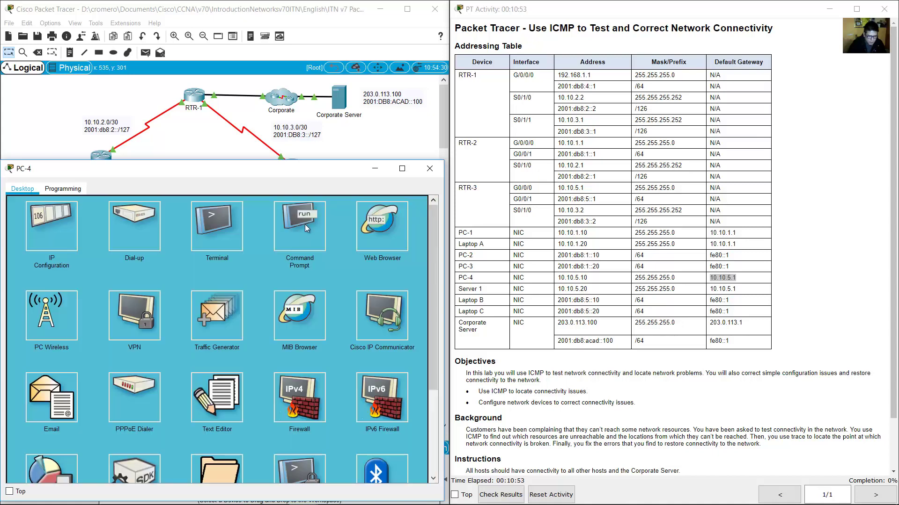
pyautogui.click(71, 218)
pyautogui.click(160, 286)
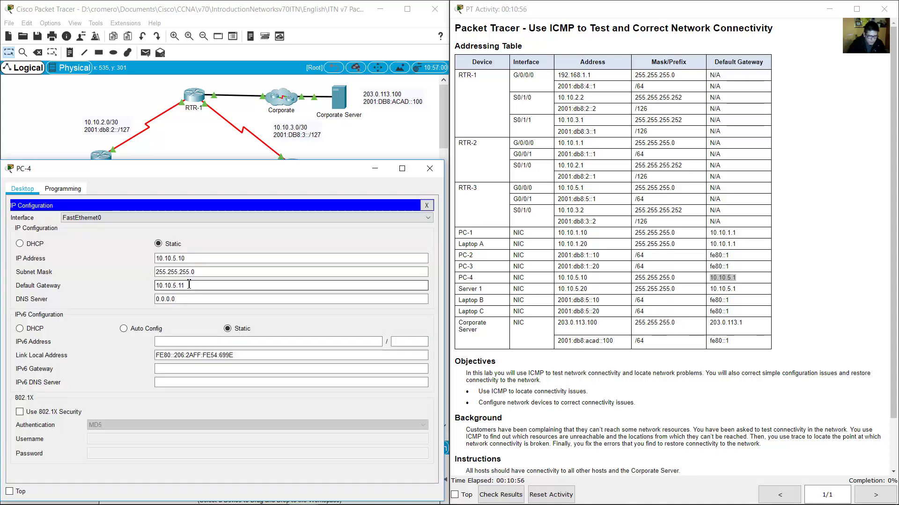
pyautogui.press('BackSpace')
pyautogui.click(422, 172)
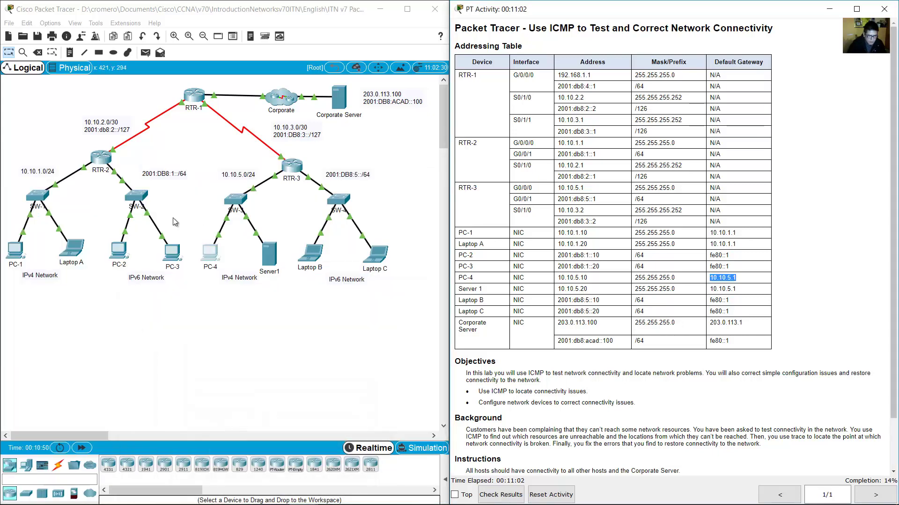
# - Repeat the ping to PC-4 at 10.10.5.10 from PC-1's Command Prompt, checking both hosts' places in the topology
pyautogui.click(16, 253)
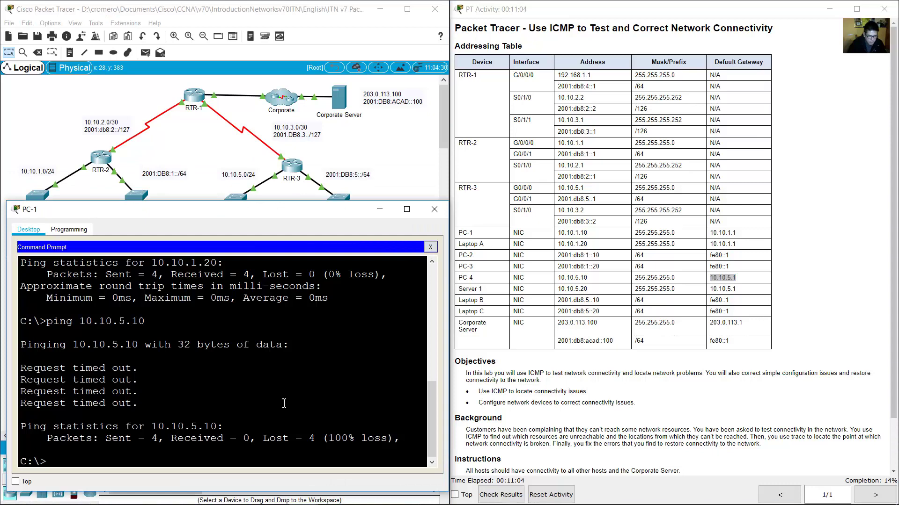
pyautogui.press('Up')
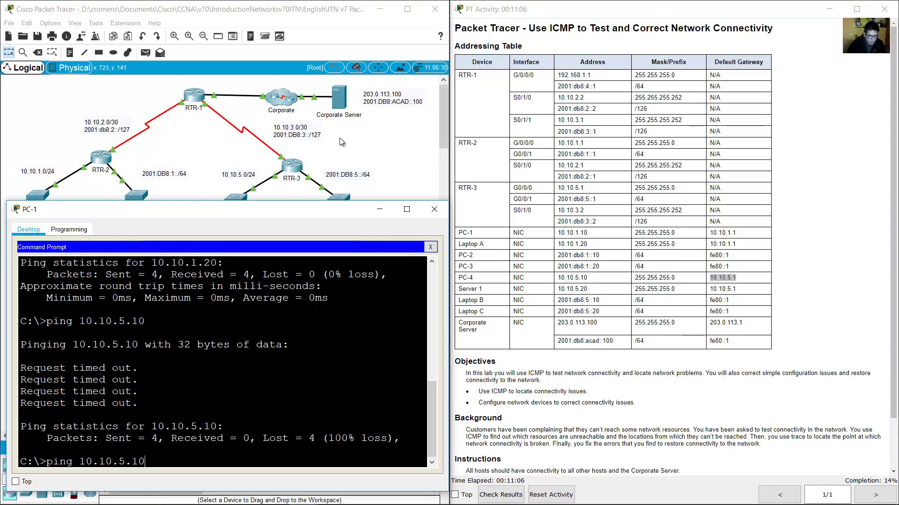
pyautogui.click(341, 142)
pyautogui.moveTo(62, 333); pyautogui.dragTo(9, 261)
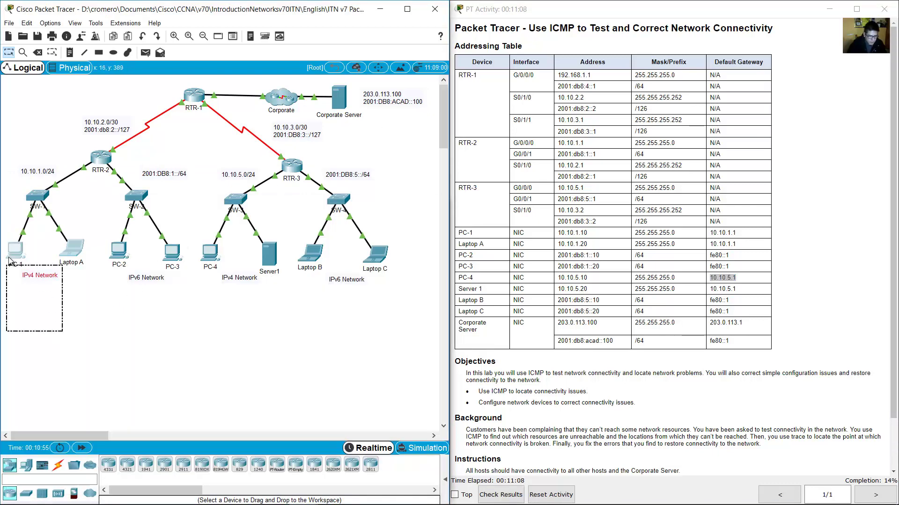
pyautogui.moveTo(28, 310); pyautogui.dragTo(43, 241)
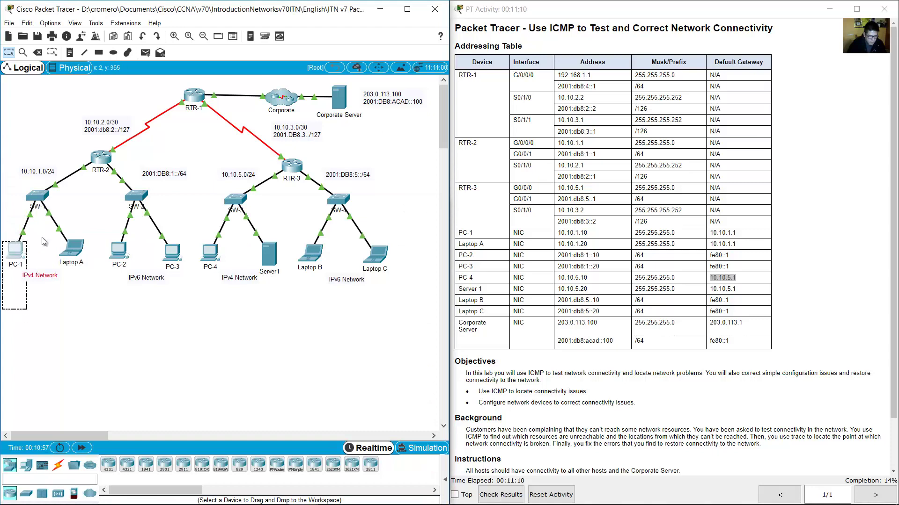
pyautogui.moveTo(188, 243); pyautogui.dragTo(240, 338)
pyautogui.hotkey('alt', 'Tab')
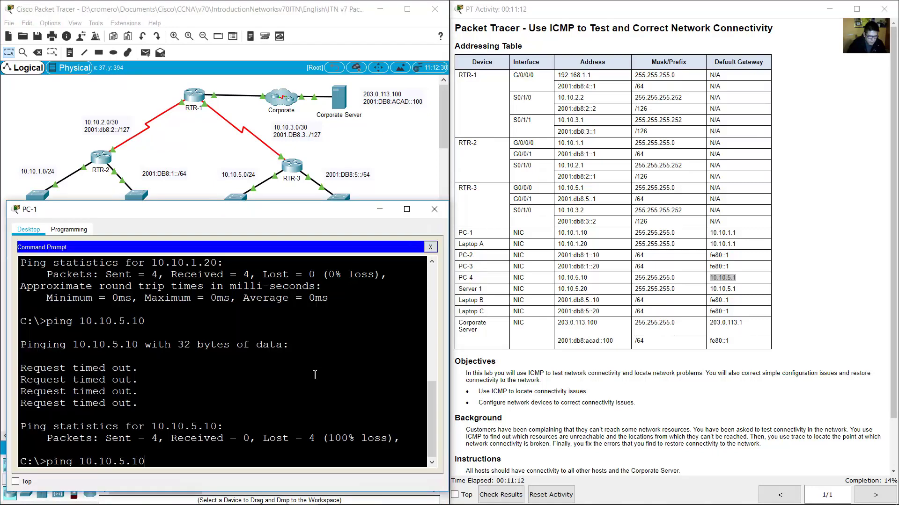
pyautogui.click(315, 374)
pyautogui.press('Return')
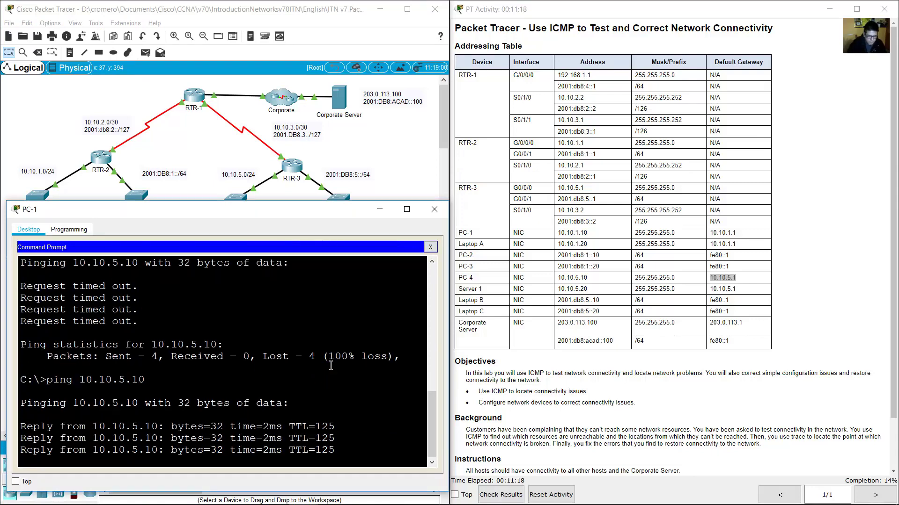
# - Locate PC-1 and Server1 in the topology's IPv4 networks and look up Server 1's address in the addressing table
pyautogui.click(661, 257)
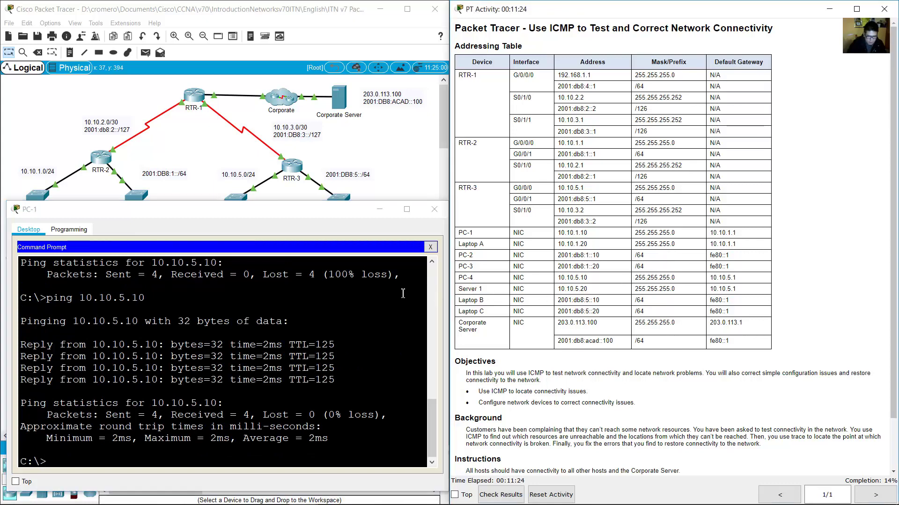
pyautogui.click(185, 150)
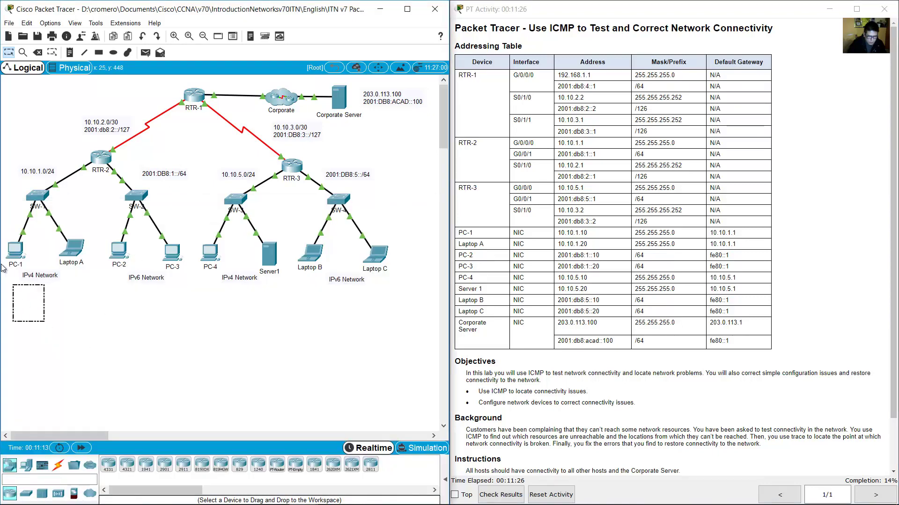
pyautogui.moveTo(282, 308); pyautogui.dragTo(220, 241)
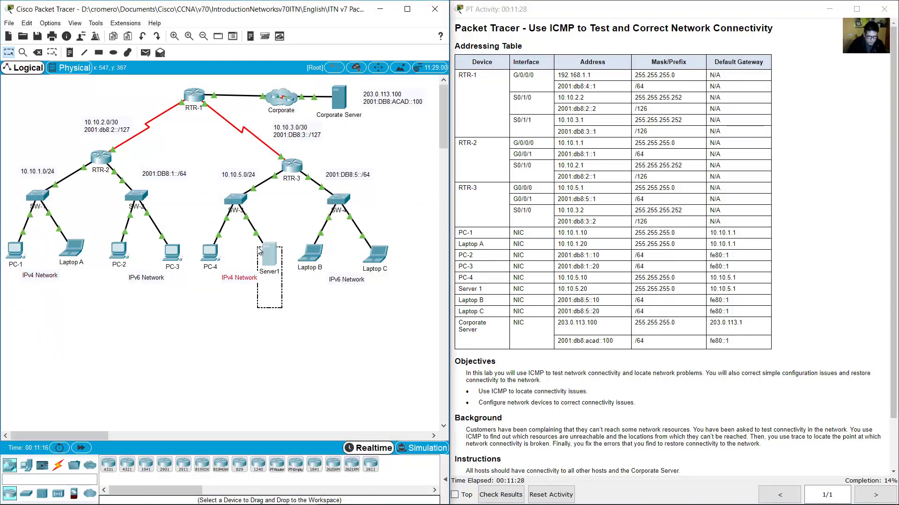
pyautogui.moveTo(463, 289); pyautogui.dragTo(591, 291)
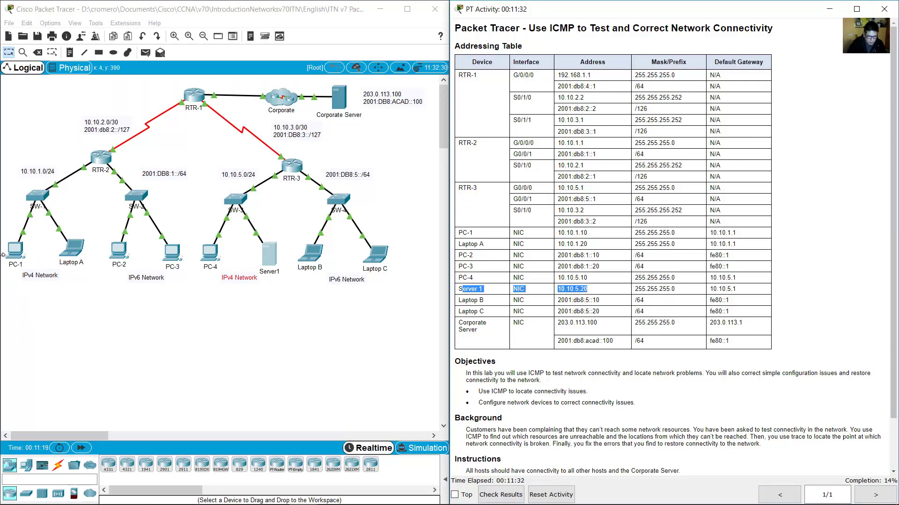
# - Ping Server1 at 10.10.5.20 from PC-1's Command Prompt, review the replies and return to the topology
pyautogui.click(21, 256)
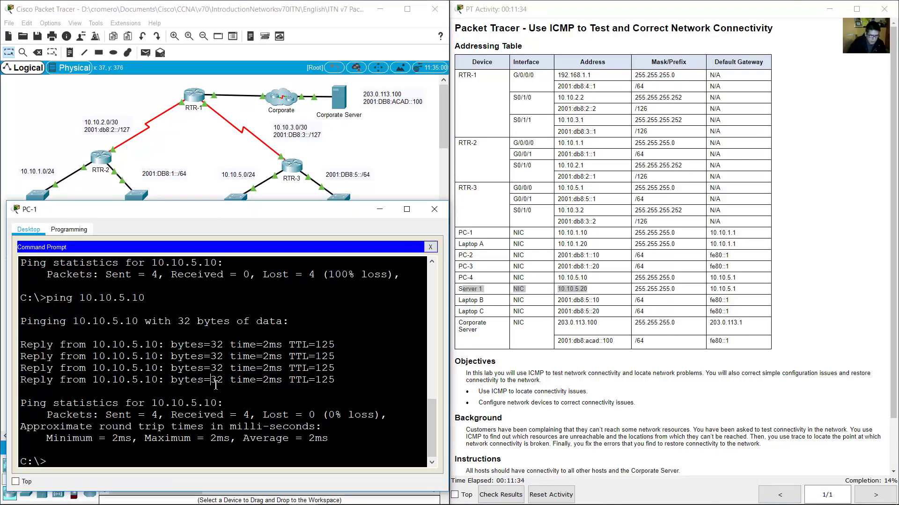
pyautogui.press('Up')
pyautogui.write('20')
pyautogui.press('Return')
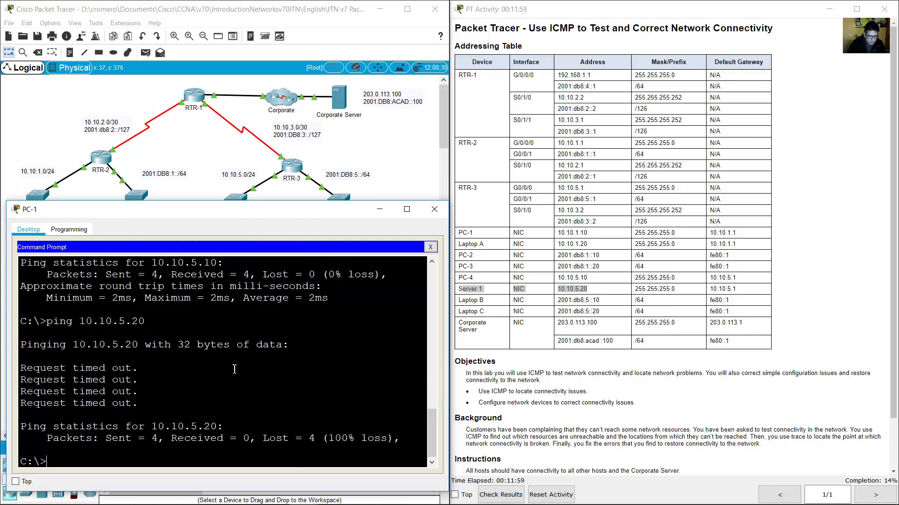
pyautogui.moveTo(47, 368); pyautogui.dragTo(134, 440)
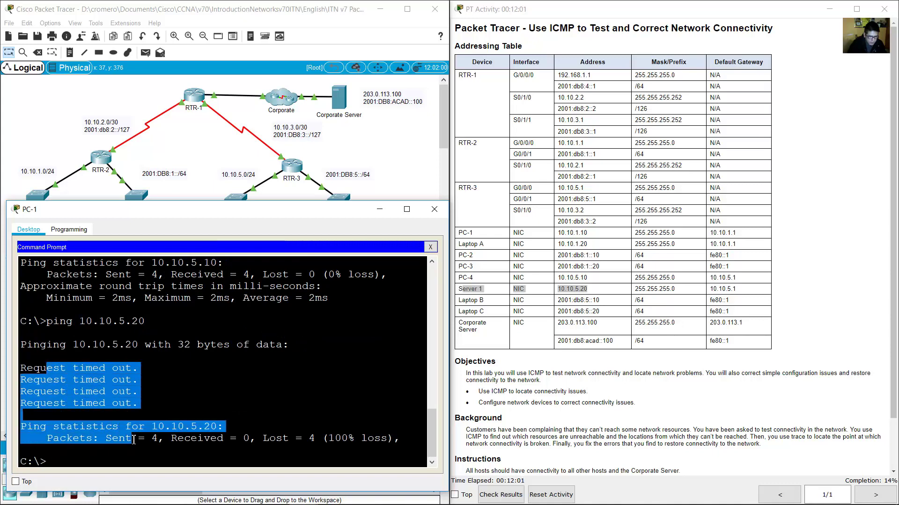
pyautogui.click(377, 151)
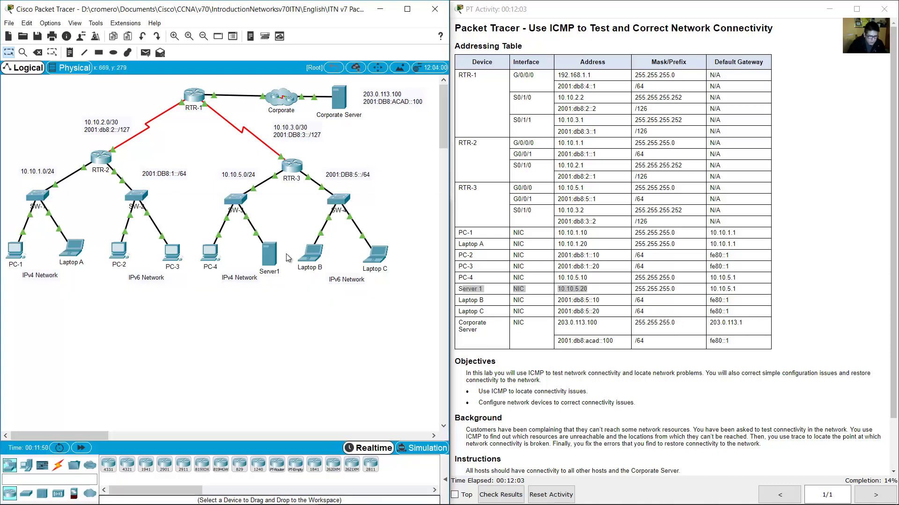
# - Run ipconfig in Server1's Command Prompt, in a widened window below the routers, and examine the server's IP address
pyautogui.click(272, 256)
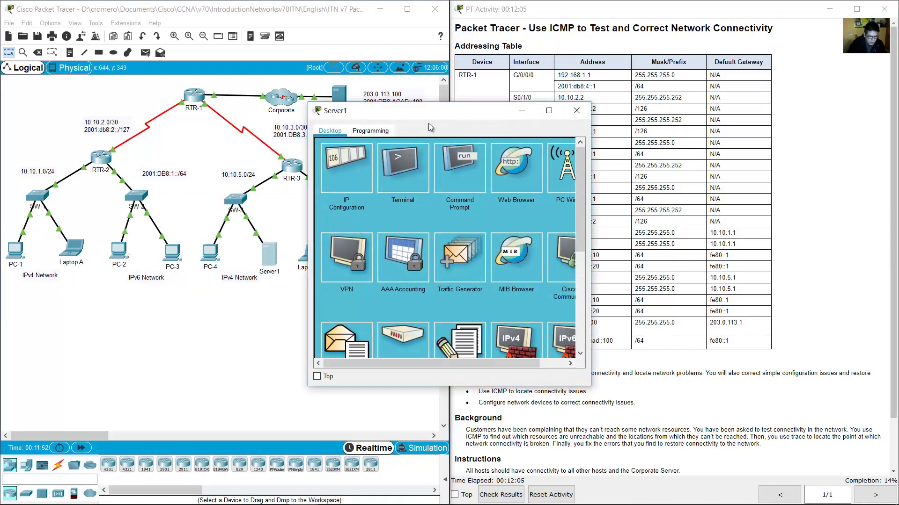
pyautogui.moveTo(441, 110); pyautogui.dragTo(147, 238)
pyautogui.click(160, 300)
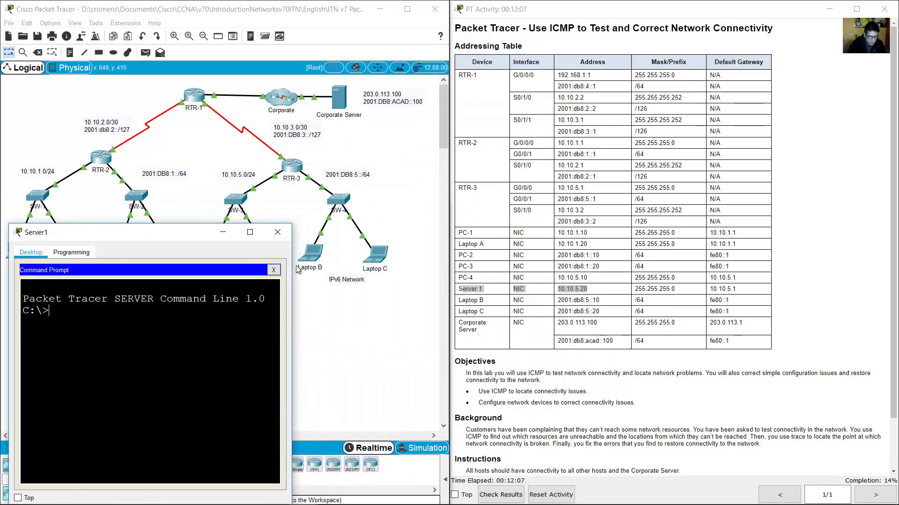
pyautogui.moveTo(291, 304); pyautogui.dragTo(421, 305)
pyautogui.write('ipconfig')
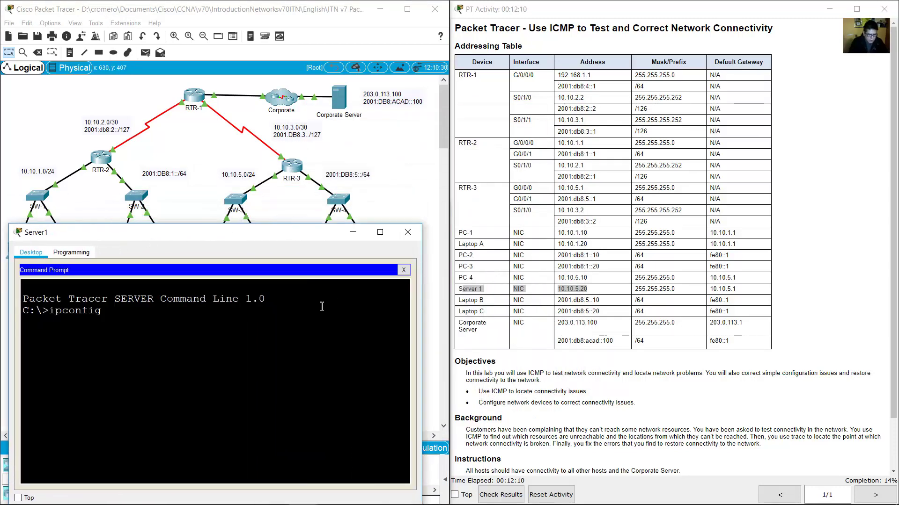
pyautogui.press('Return')
pyautogui.moveTo(258, 380); pyautogui.dragTo(358, 382)
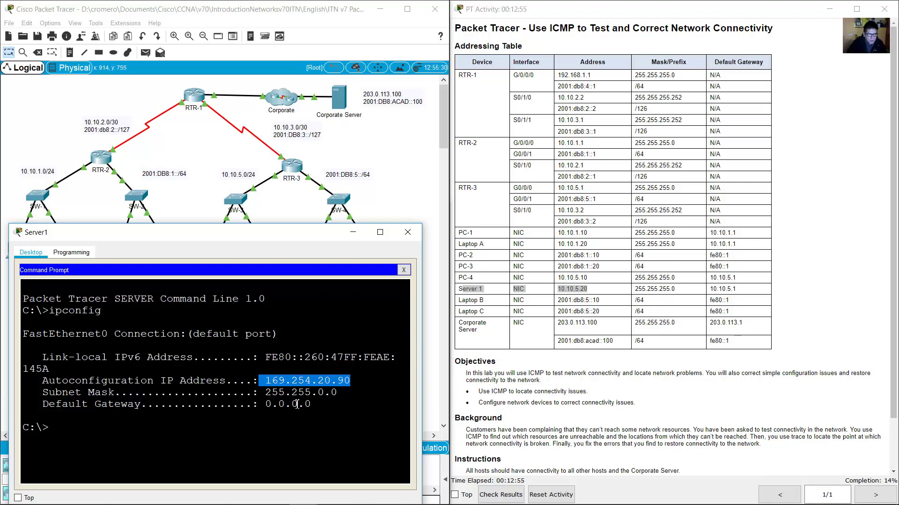
pyautogui.click(282, 383)
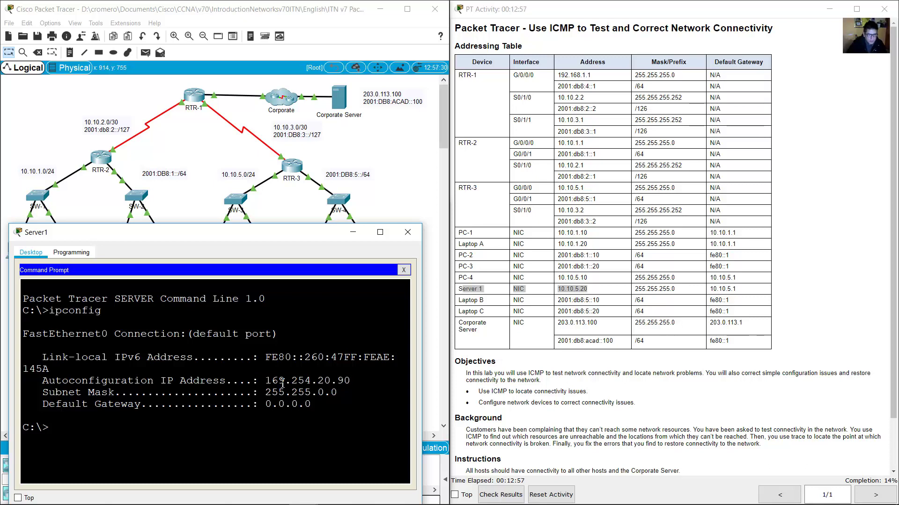
pyautogui.moveTo(266, 381); pyautogui.dragTo(354, 380)
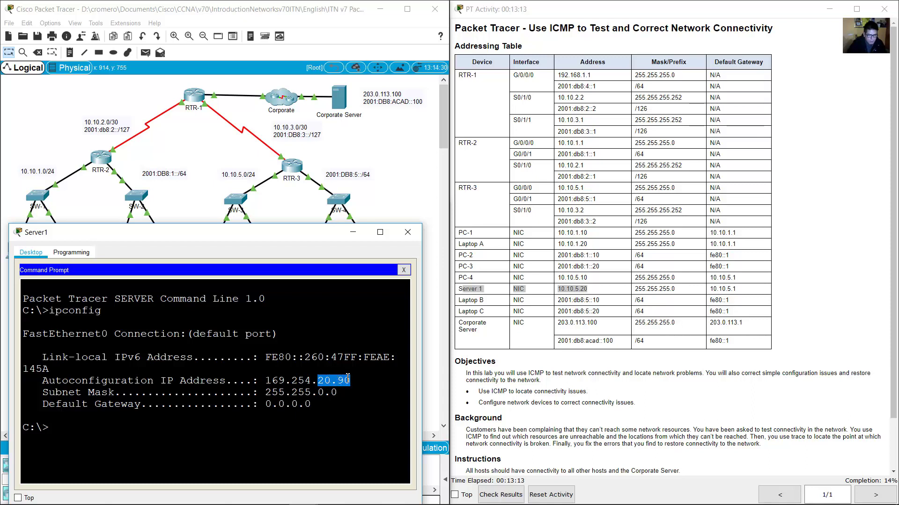
# - Switch Server1's IPv4 configuration to static with IP address 10.10.5.20 and subnet mask 255.255.255.0
pyautogui.click(404, 270)
pyautogui.click(43, 311)
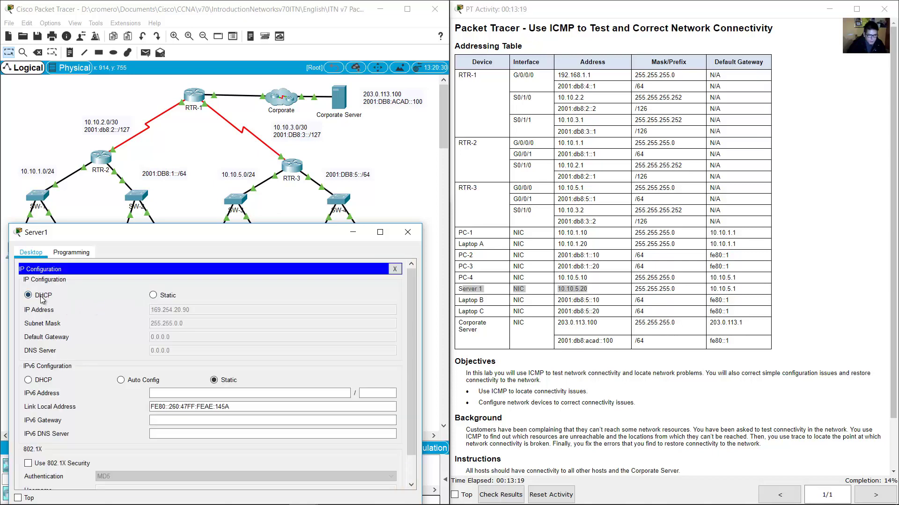
pyautogui.click(153, 296)
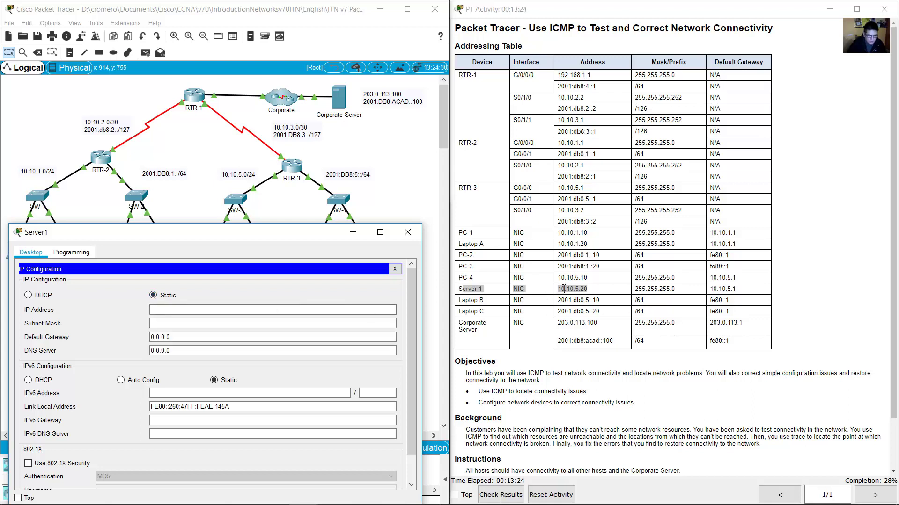
pyautogui.click(225, 310)
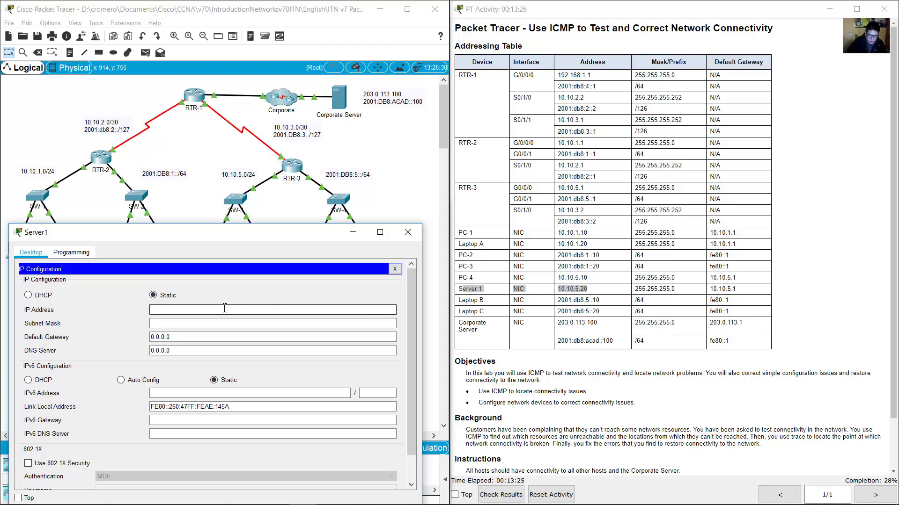
pyautogui.write('10.10.5.20')
pyautogui.press('Tab')
pyautogui.write('2')
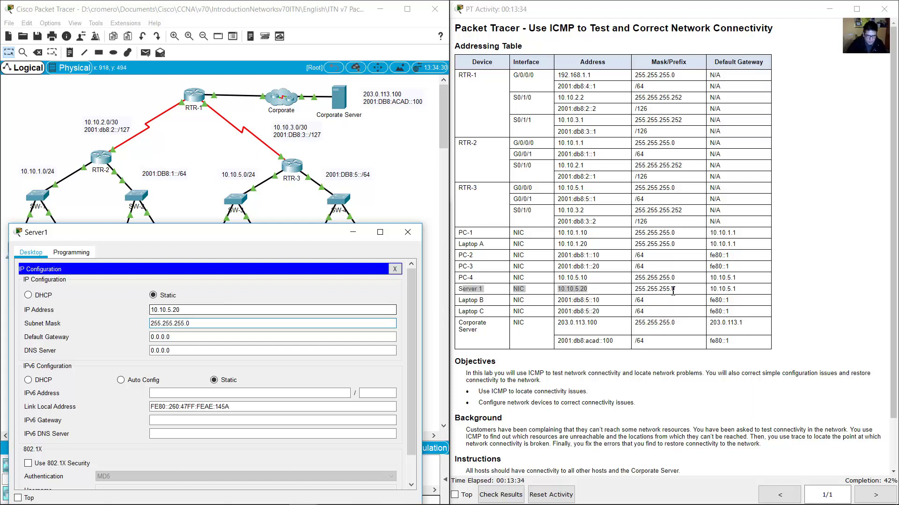
# - Set Server1's default gateway to 10.10.5.1 as listed in the addressing table and close the Server1 window
pyautogui.moveTo(672, 291); pyautogui.dragTo(736, 289)
pyautogui.click(727, 289)
pyautogui.tripleClick(191, 339)
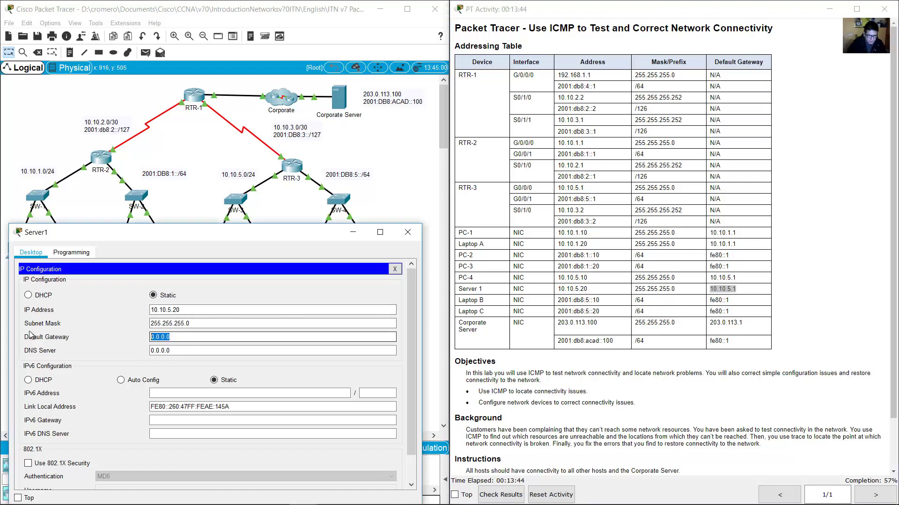
pyautogui.write('10.1')
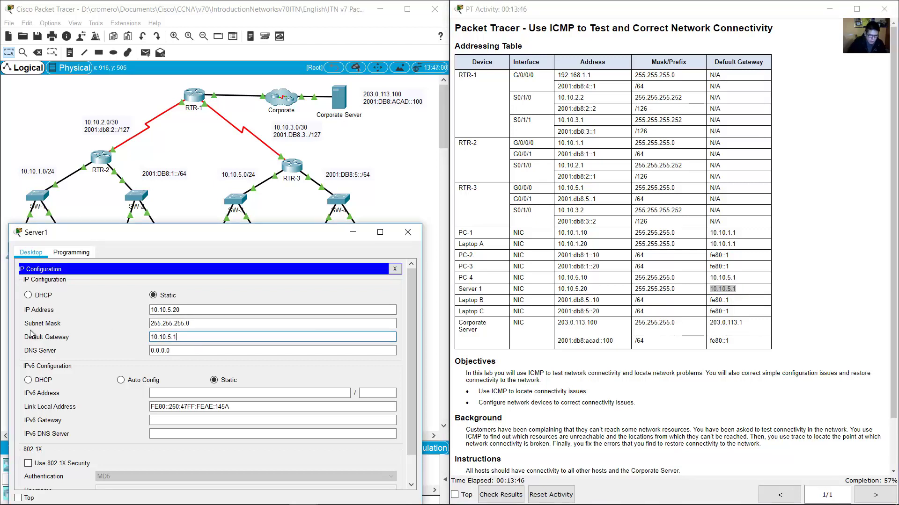
pyautogui.write('0.5.1')
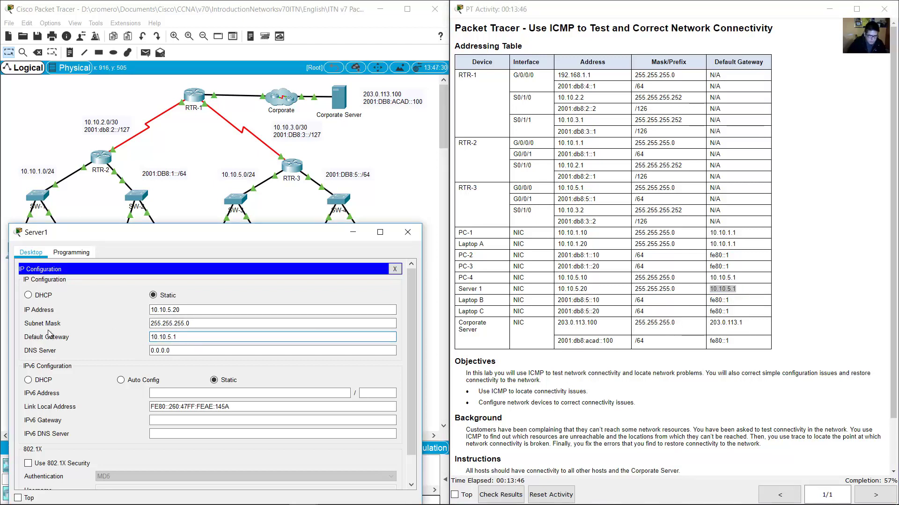
pyautogui.click(408, 233)
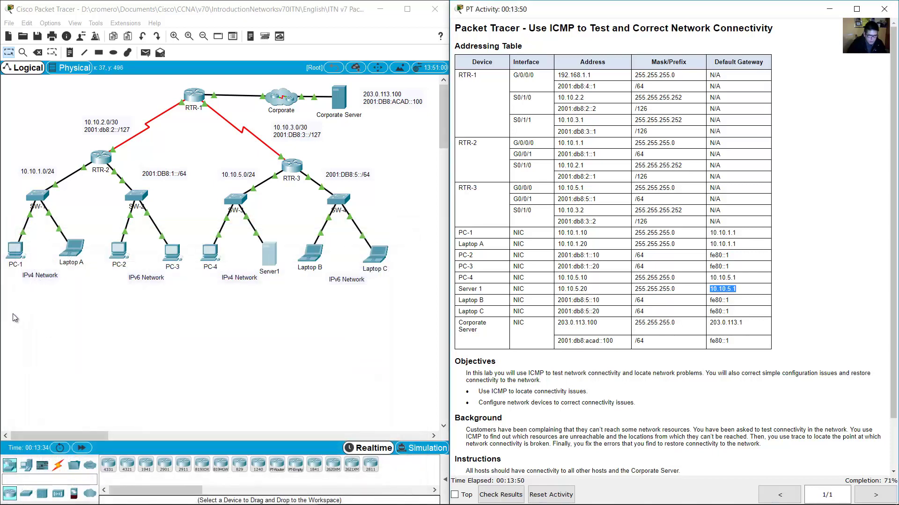
# - Repeat the ping from PC-1 to Server1 at 10.10.5.20, review the replies and minimize the PC-1 window
pyautogui.moveTo(47, 333); pyautogui.dragTo(7, 244)
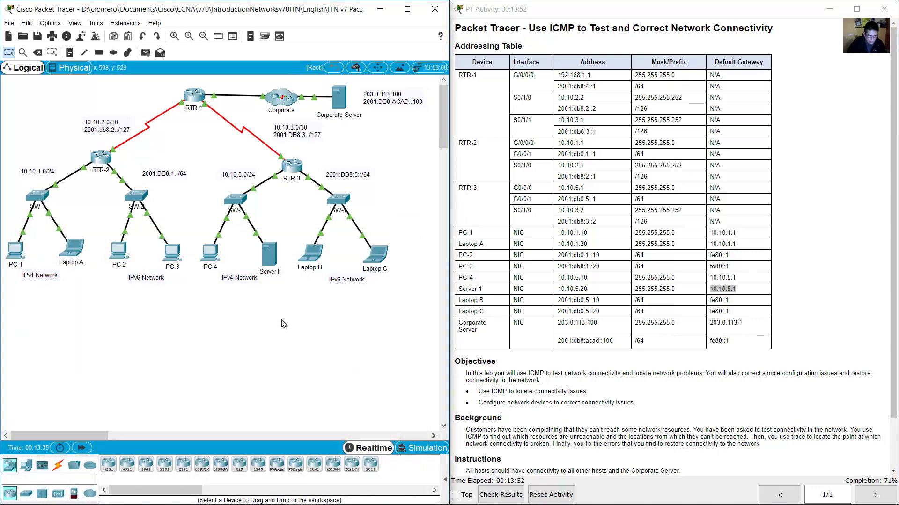
pyautogui.moveTo(281, 322); pyautogui.dragTo(263, 253)
pyautogui.click(19, 256)
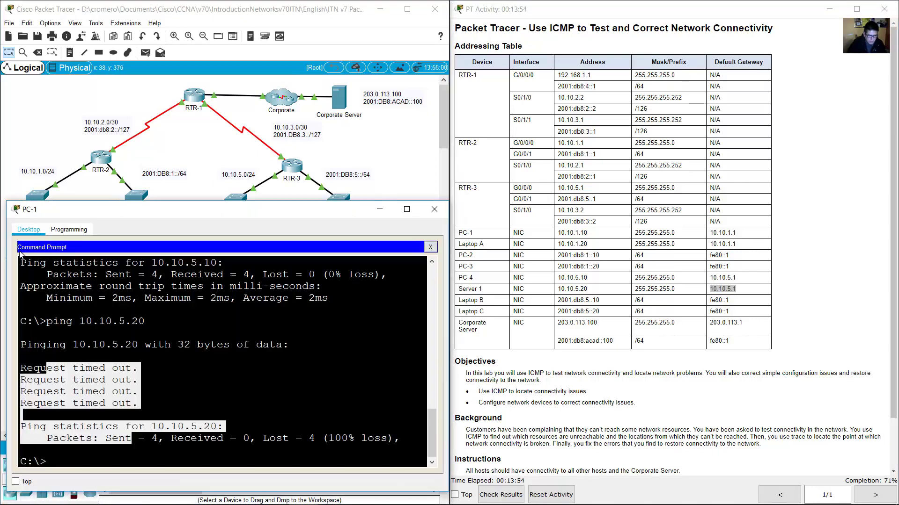
pyautogui.press('Up')
pyautogui.press('Return')
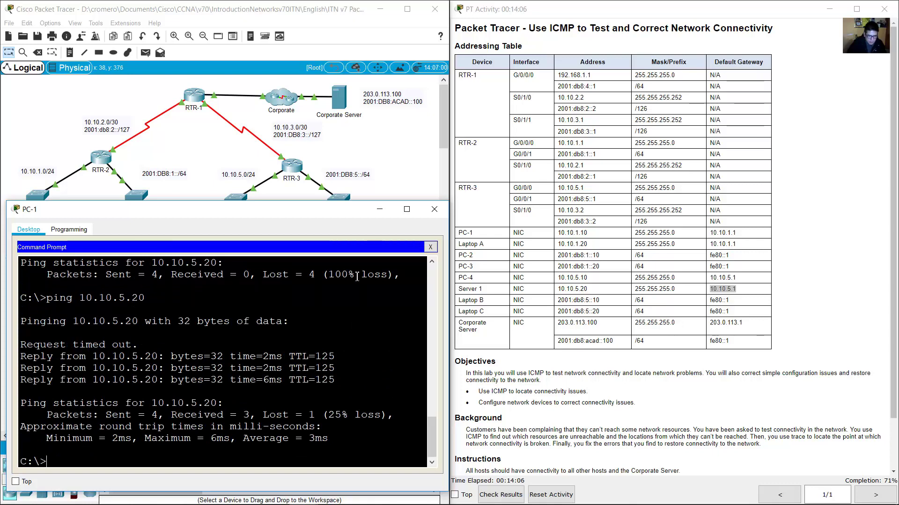
pyautogui.click(378, 212)
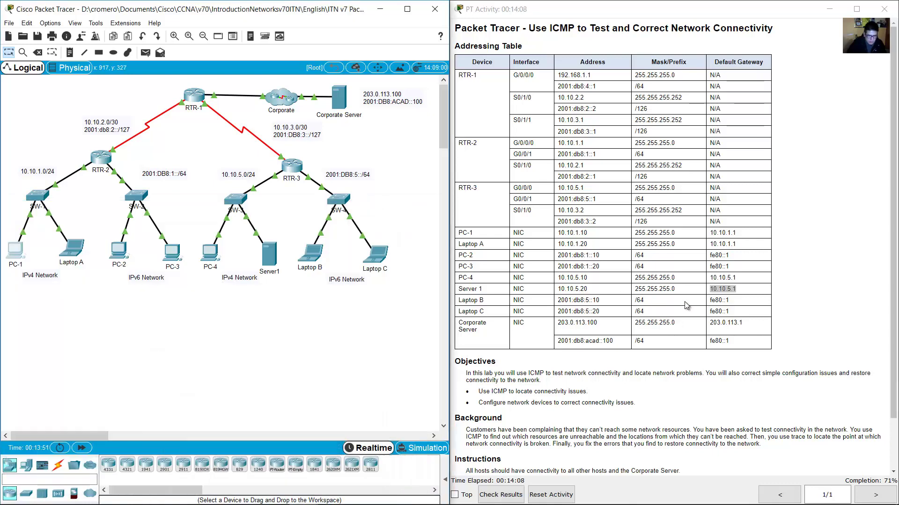
# - Review the addressing table entries for PC-1, Laptop B, Laptop C and the Corporate Server's IPv4 address
pyautogui.scroll(-2, 552, 284)
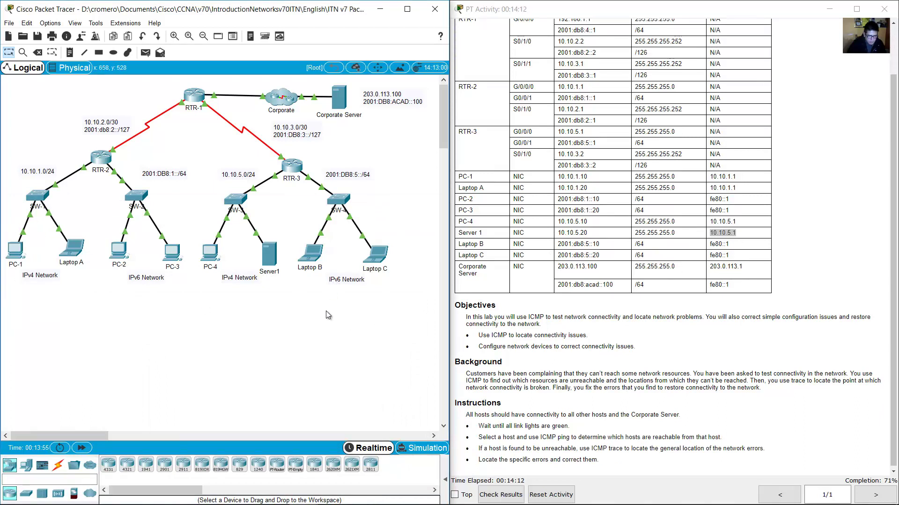
pyautogui.moveTo(329, 315); pyautogui.dragTo(294, 253)
pyautogui.moveTo(462, 176); pyautogui.dragTo(560, 176)
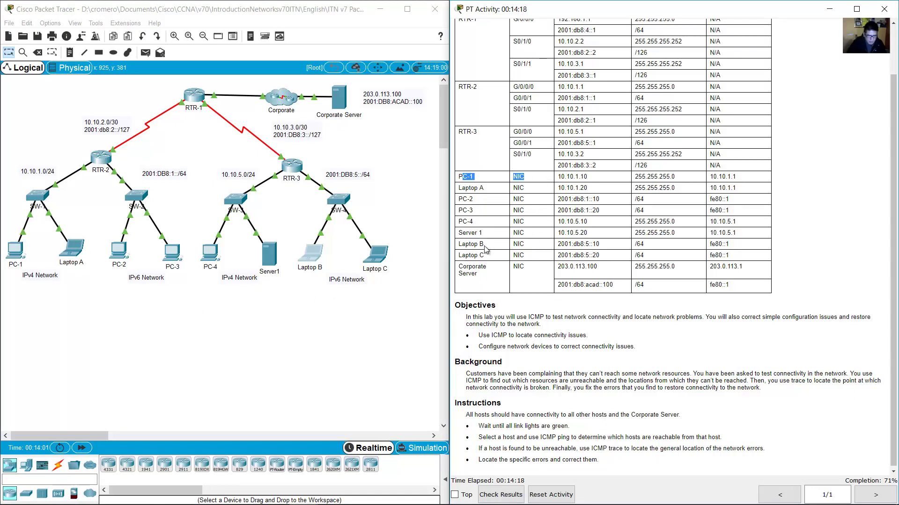
pyautogui.moveTo(457, 244); pyautogui.dragTo(600, 244)
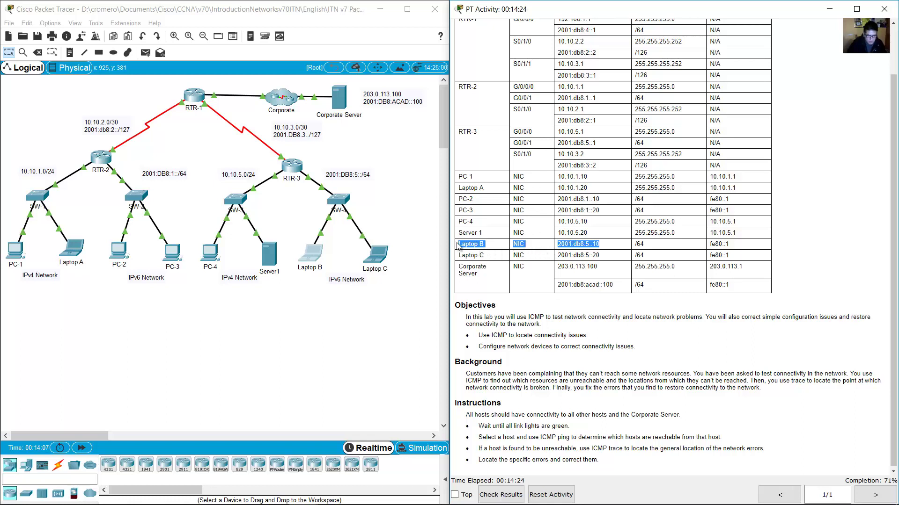
pyautogui.moveTo(459, 177); pyautogui.dragTo(600, 177)
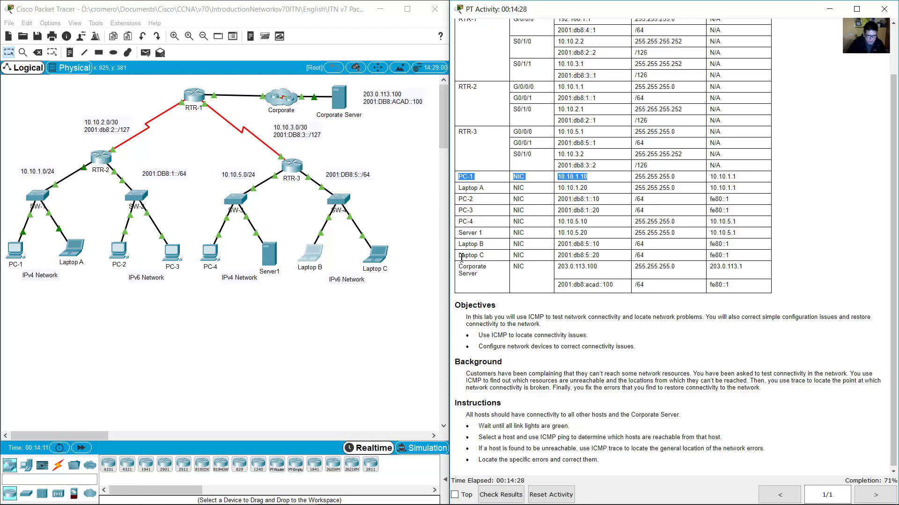
pyautogui.moveTo(458, 255); pyautogui.dragTo(605, 259)
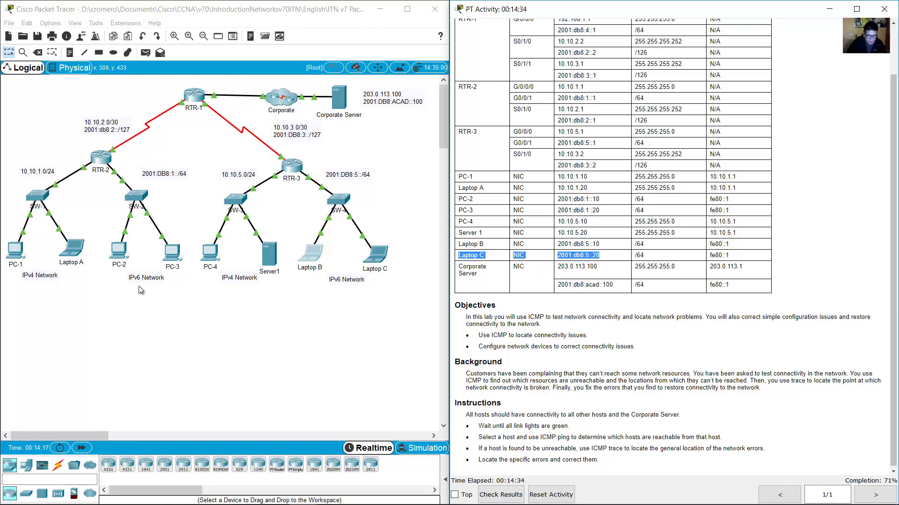
pyautogui.moveTo(461, 268); pyautogui.dragTo(479, 276)
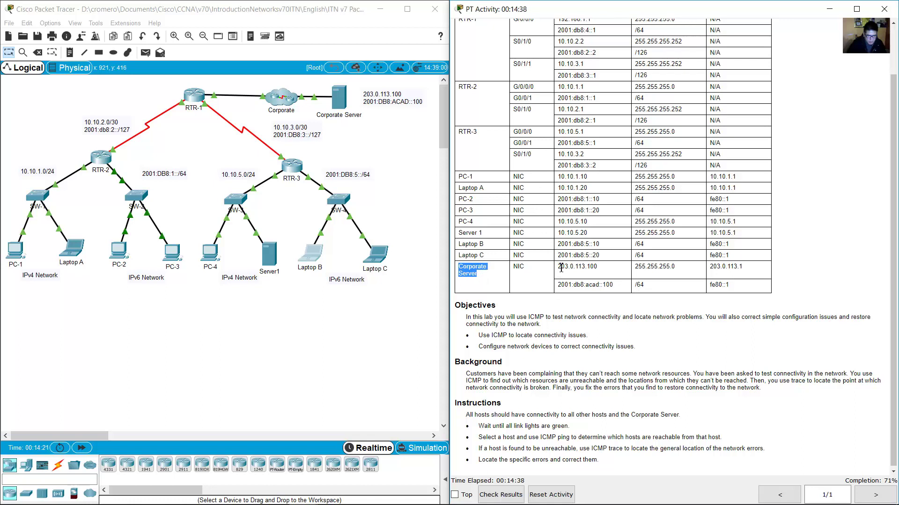
pyautogui.moveTo(558, 267); pyautogui.dragTo(591, 270)
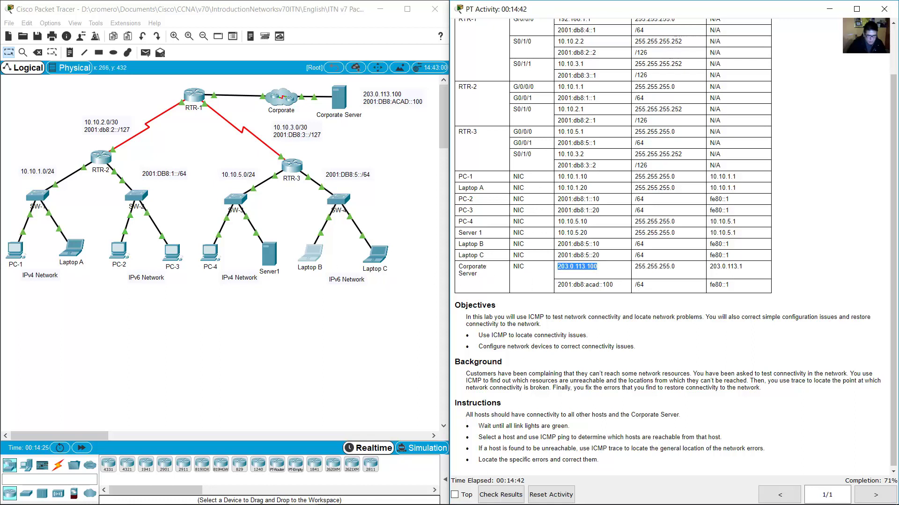
# - Ping the Corporate Server at 203.0.113.100 from PC-1's Command Prompt, review the replies and close the PC-1 window
pyautogui.moveTo(10, 320); pyautogui.dragTo(54, 242)
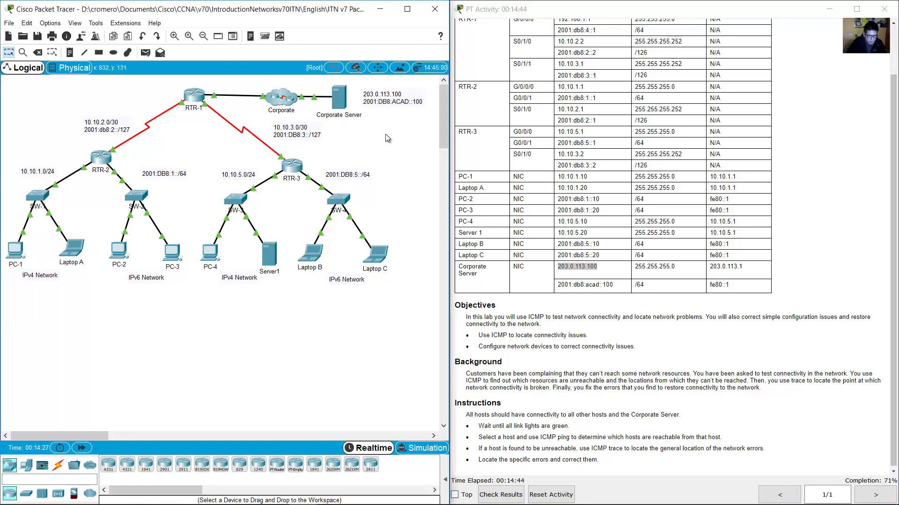
pyautogui.moveTo(386, 134); pyautogui.dragTo(331, 84)
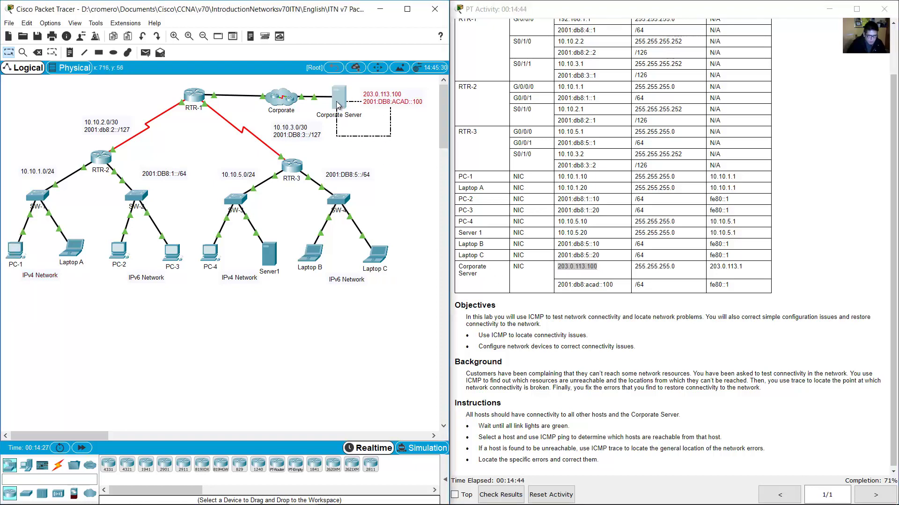
pyautogui.click(15, 251)
pyautogui.scroll(-8, 275, 382)
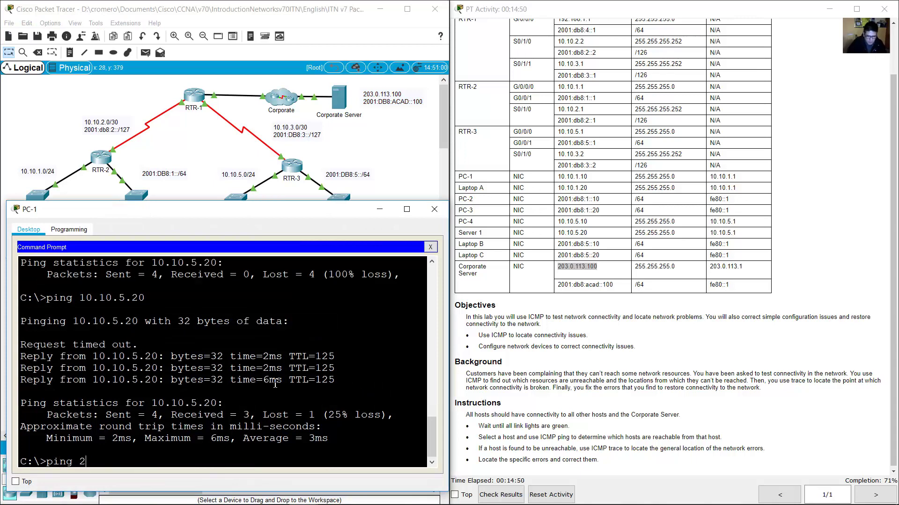
pyautogui.write('g 203.0.113')
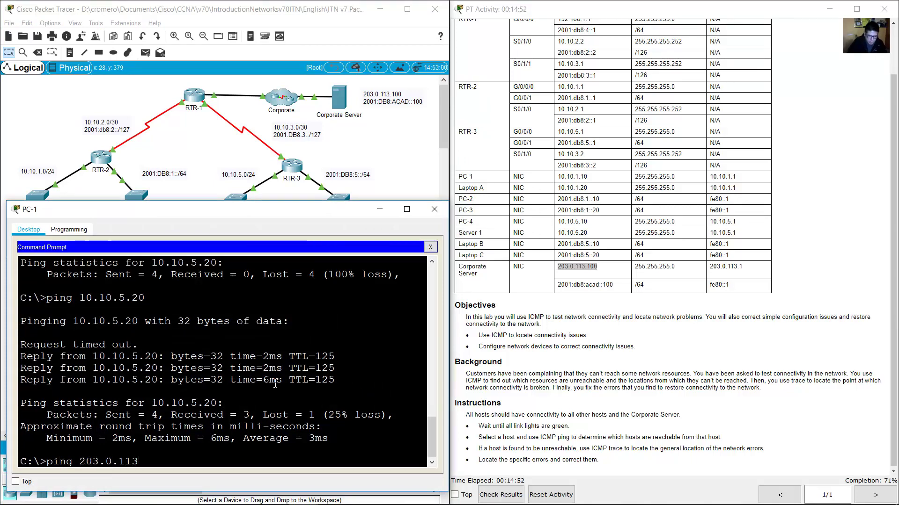
pyautogui.write('.100')
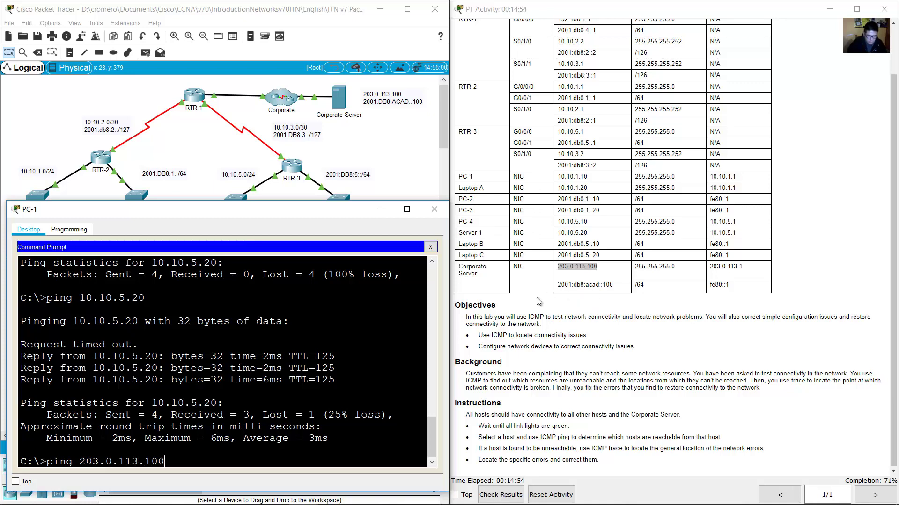
pyautogui.press('Return')
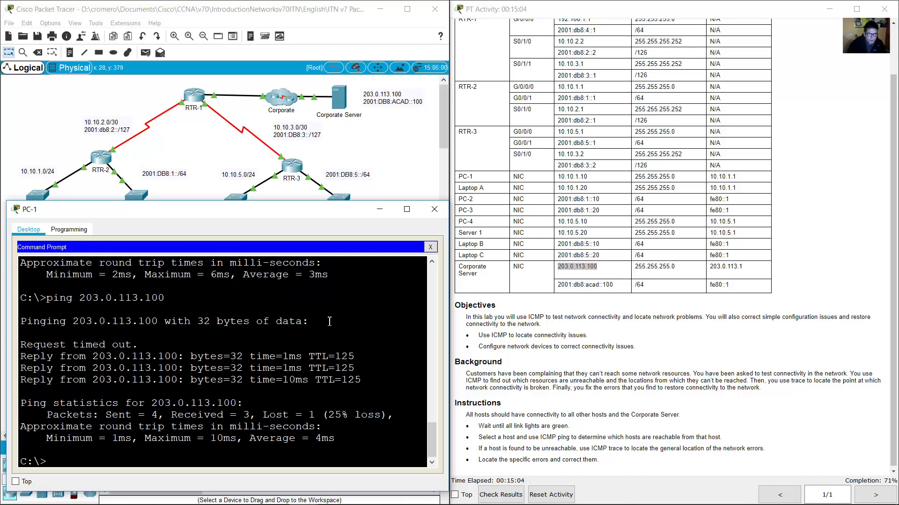
pyautogui.moveTo(20, 355); pyautogui.dragTo(365, 385)
pyautogui.click(290, 415)
pyautogui.click(435, 209)
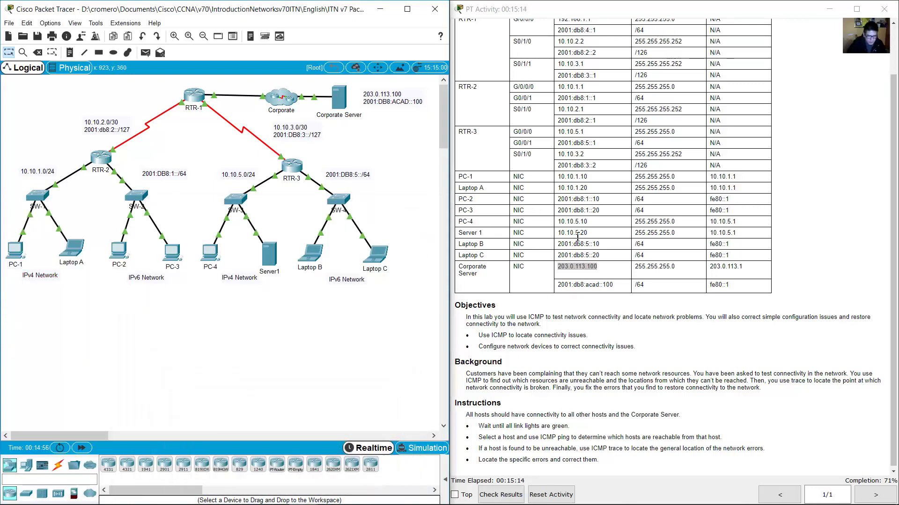
# - Find the Corporate Server's IPv6 address and PC-2's entry in the addressing table, and open PC-2's IP Configuration in a widened window below the routers
pyautogui.moveTo(561, 286); pyautogui.dragTo(630, 290)
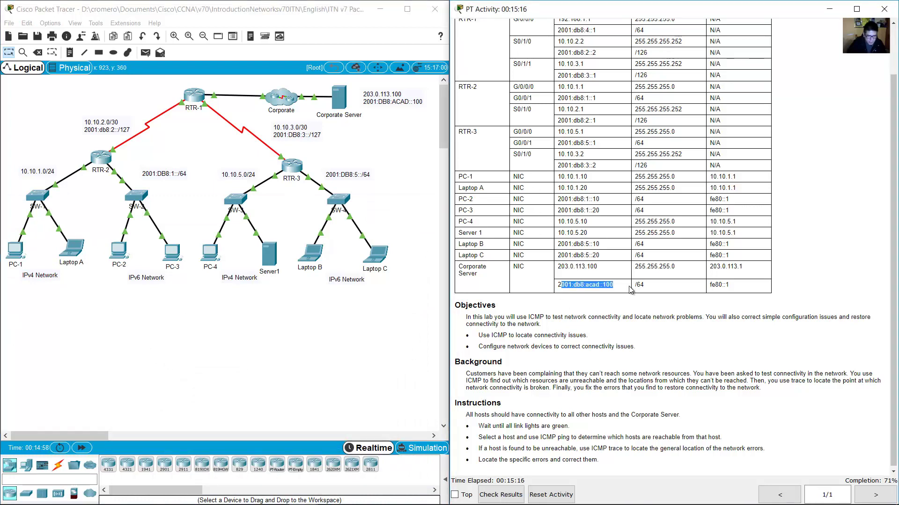
pyautogui.click(174, 332)
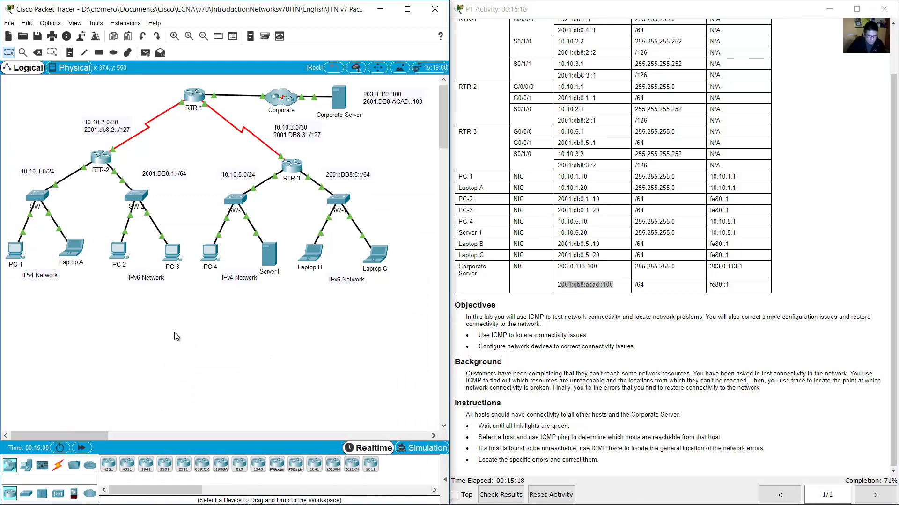
pyautogui.scroll(1, 613, 244)
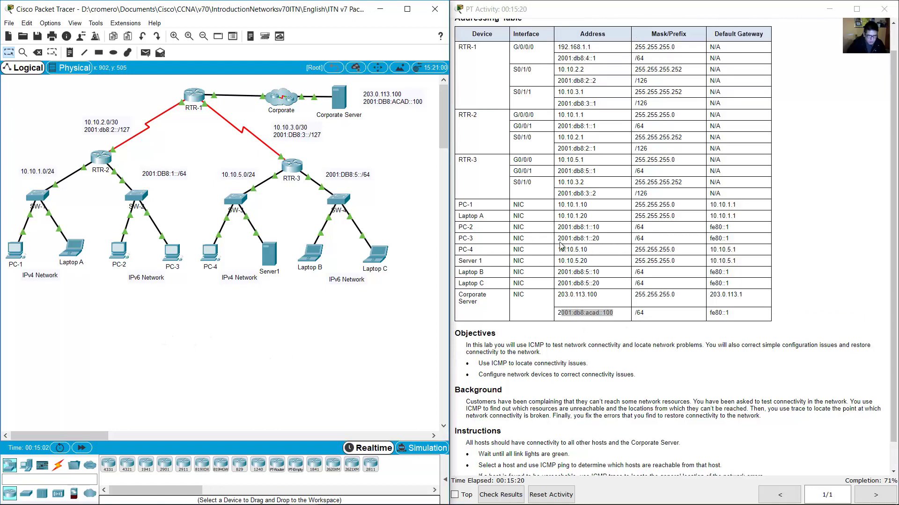
pyautogui.moveTo(457, 228); pyautogui.dragTo(545, 229)
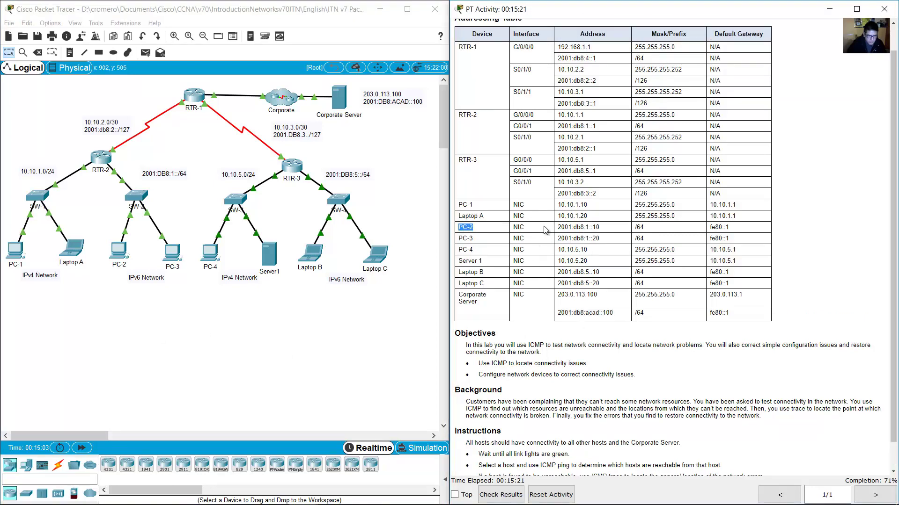
pyautogui.click(120, 251)
pyautogui.moveTo(451, 117); pyautogui.dragTo(152, 228)
pyautogui.moveTo(293, 210); pyautogui.dragTo(445, 211)
pyautogui.click(80, 281)
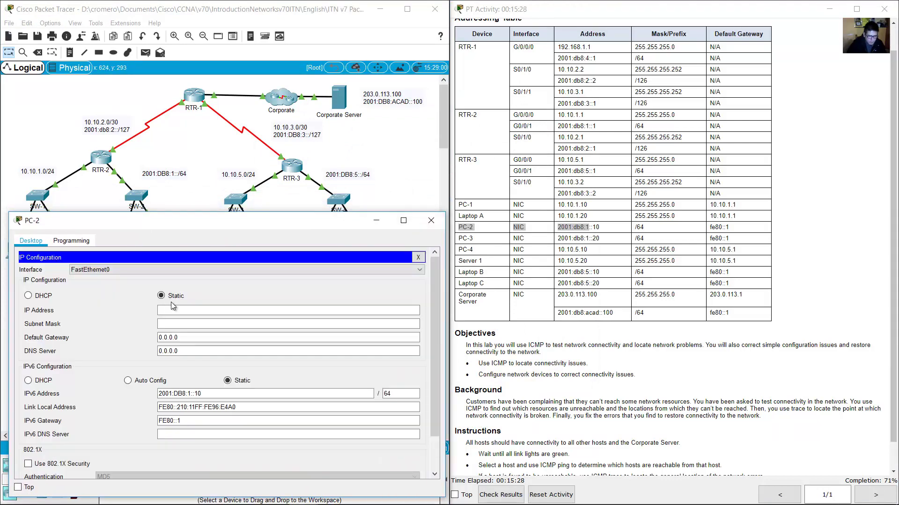
# - Check PC-2's IPv6 address, prefix length and gateway against the addressing table, and close its IP Configuration
pyautogui.scroll(-3, 173, 305)
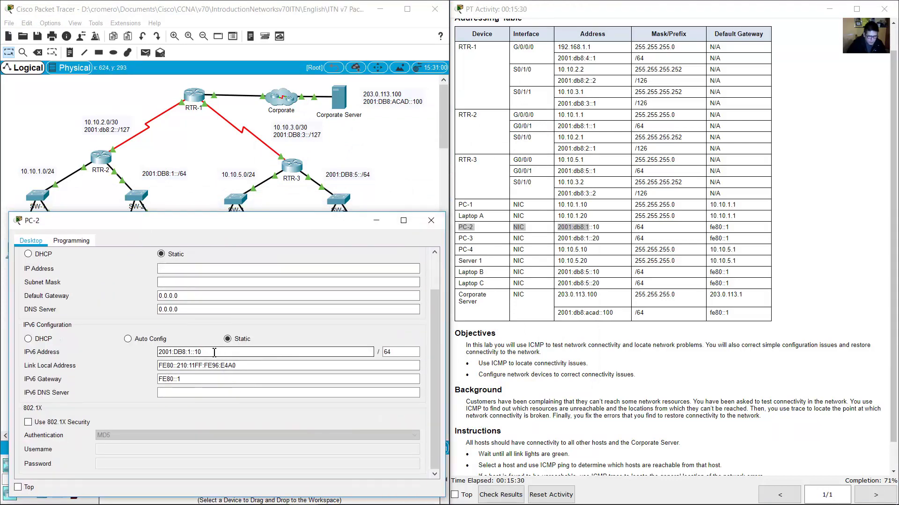
pyautogui.moveTo(161, 352); pyautogui.dragTo(202, 352)
pyautogui.press('Tab')
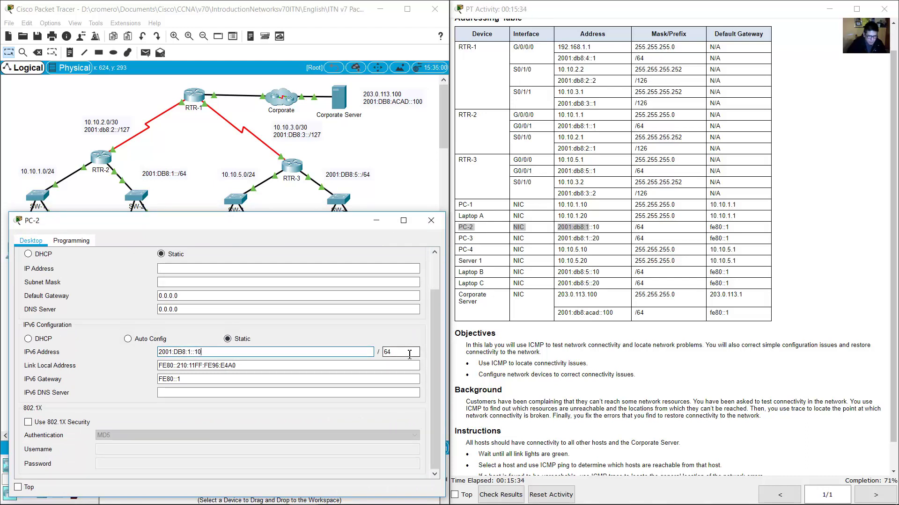
pyautogui.moveTo(183, 379); pyautogui.dragTo(142, 378)
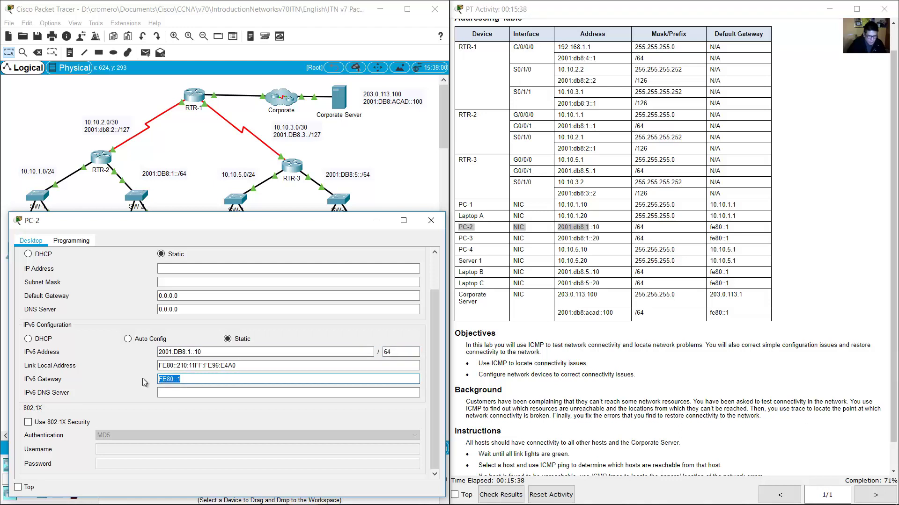
pyautogui.press('End')
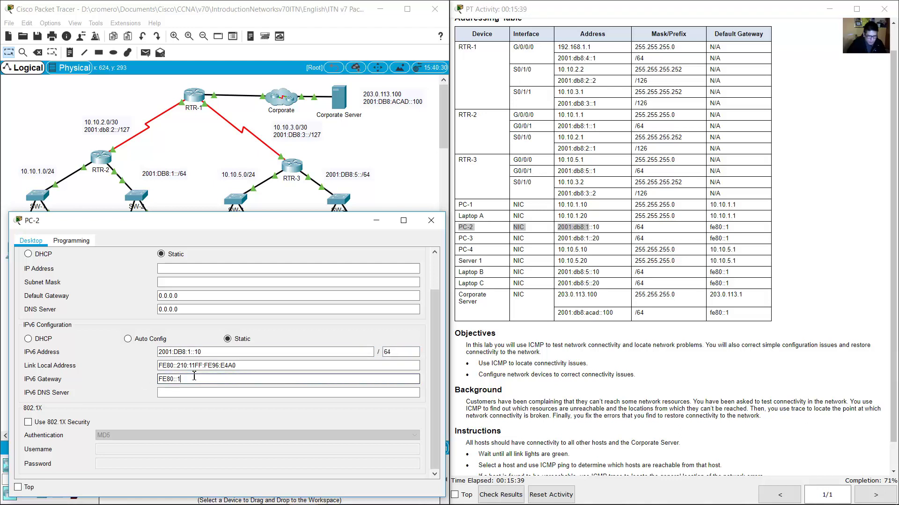
pyautogui.moveTo(434, 307); pyautogui.dragTo(434, 263)
pyautogui.click(424, 262)
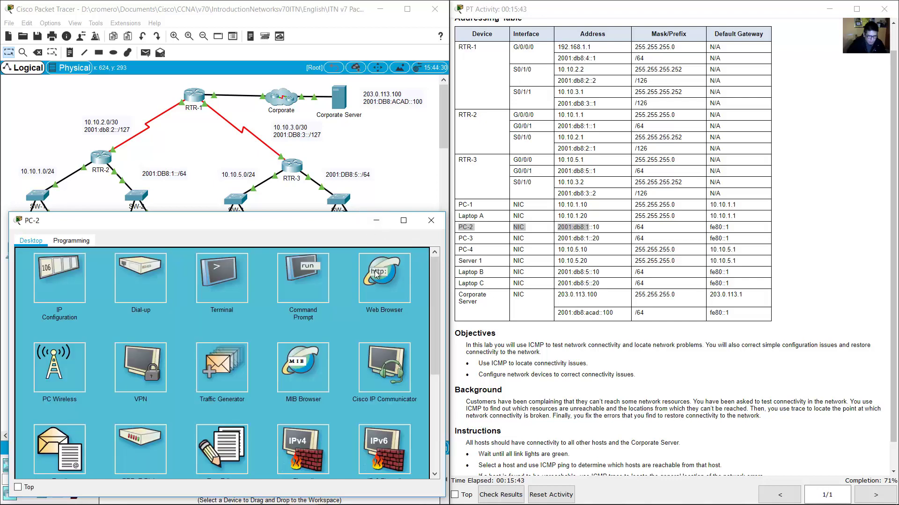
# - Begin a ping command in PC-2's Command Prompt and locate PC-3 in the addressing table and the topology
pyautogui.click(297, 279)
pyautogui.write('ping')
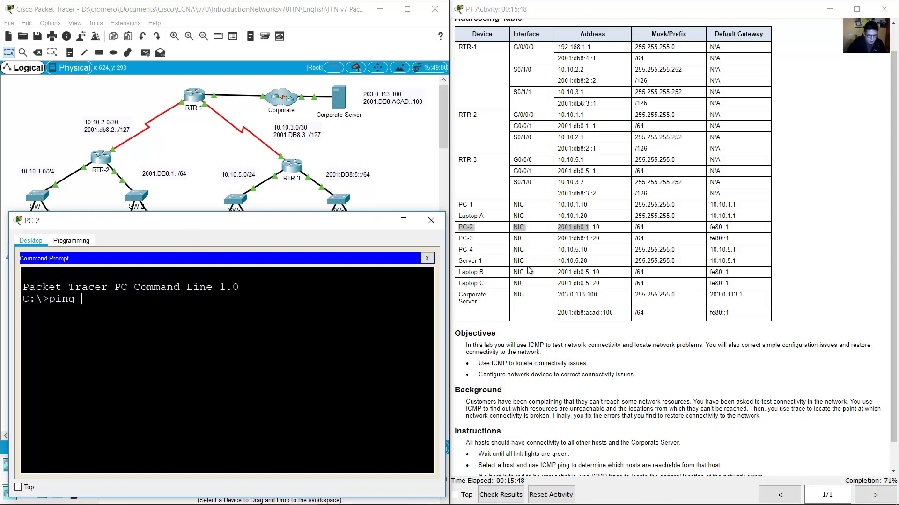
pyautogui.click(500, 242)
pyautogui.moveTo(464, 239); pyautogui.dragTo(618, 241)
pyautogui.click(127, 94)
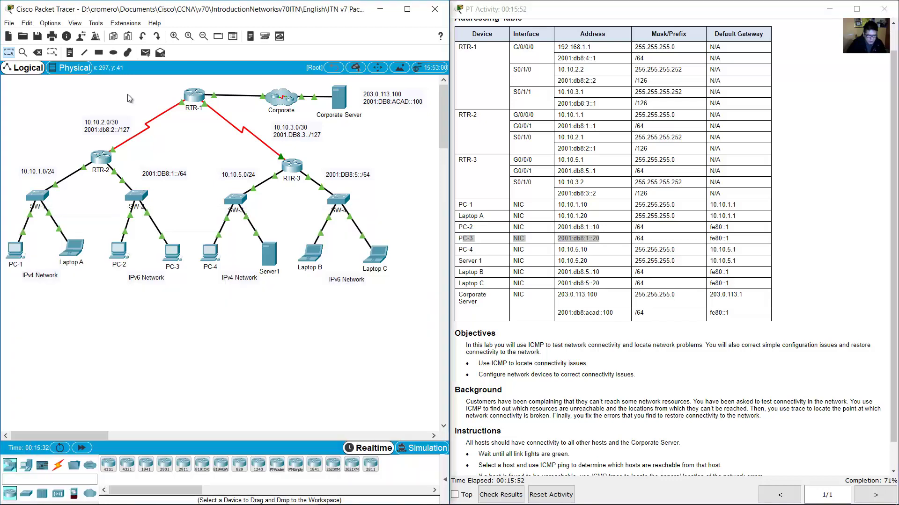
pyautogui.moveTo(185, 305); pyautogui.dragTo(163, 230)
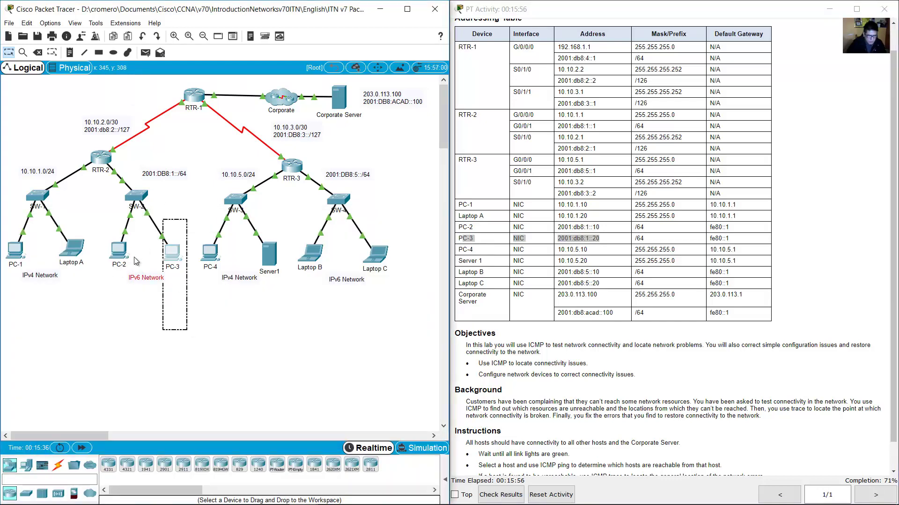
# - Ping PC-3 at 2001:db8:1::20 from PC-2 and review the replies
pyautogui.click(119, 252)
pyautogui.write('ping ')
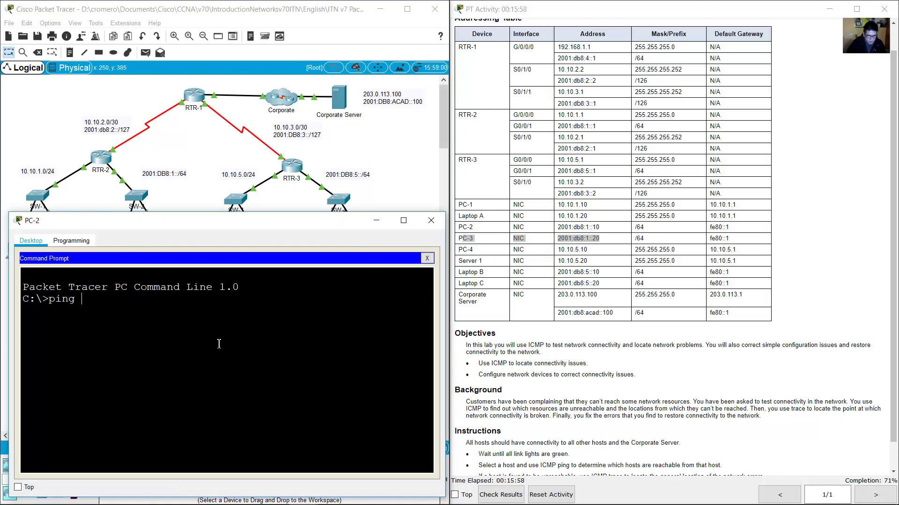
pyautogui.write('2001:db8')
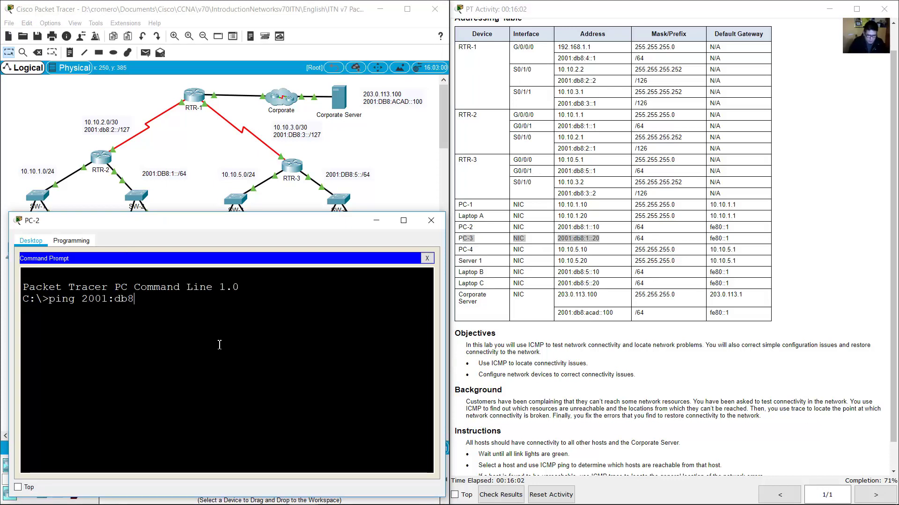
pyautogui.write(':1')
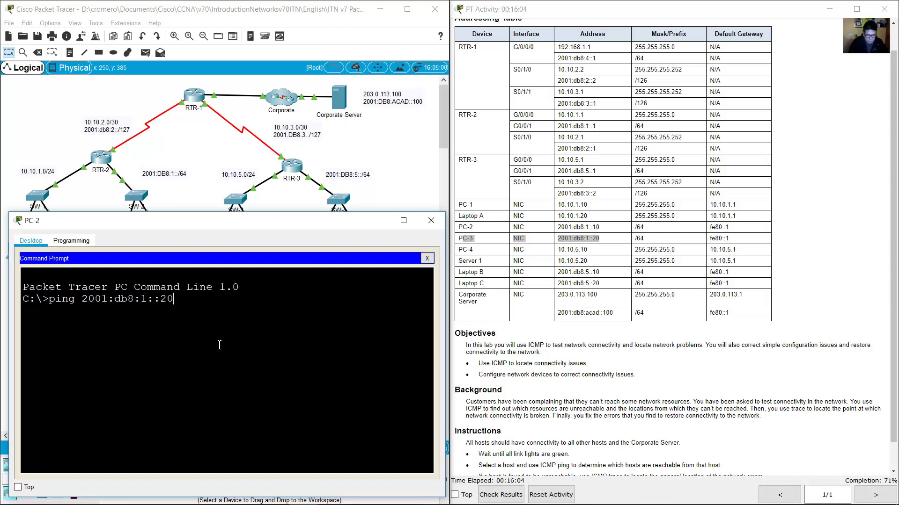
pyautogui.write('::20')
pyautogui.press('Return')
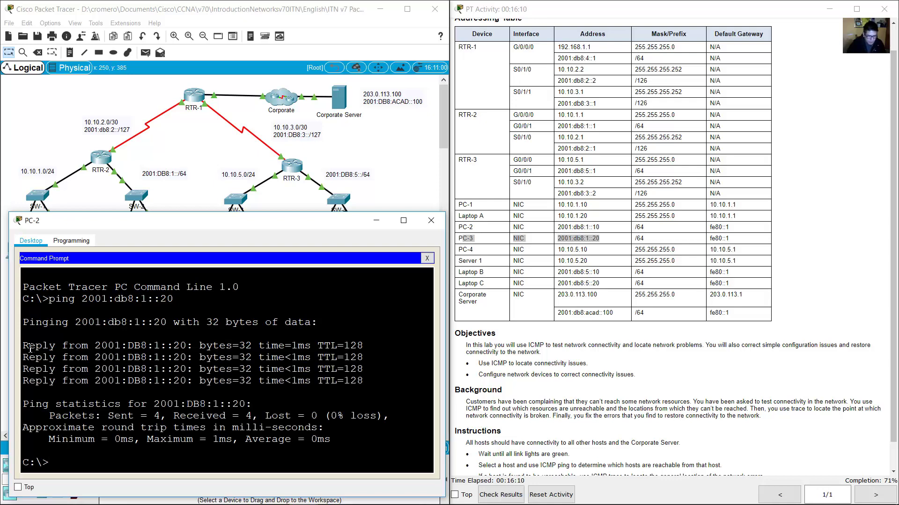
pyautogui.moveTo(28, 346); pyautogui.dragTo(355, 402)
pyautogui.click(128, 358)
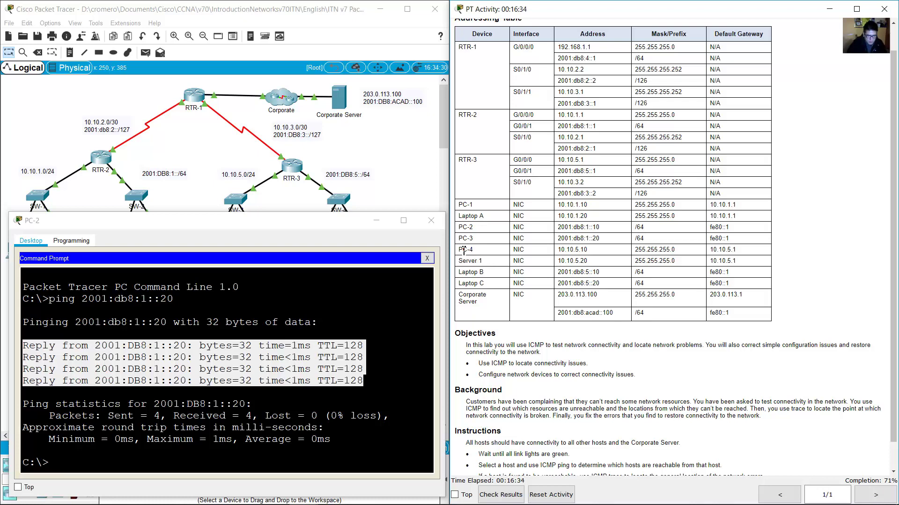
# - Locate Laptop B's IPv6 address in the addressing table and its place in the topology, and return to PC-2's Command Prompt
pyautogui.moveTo(464, 249); pyautogui.dragTo(608, 265)
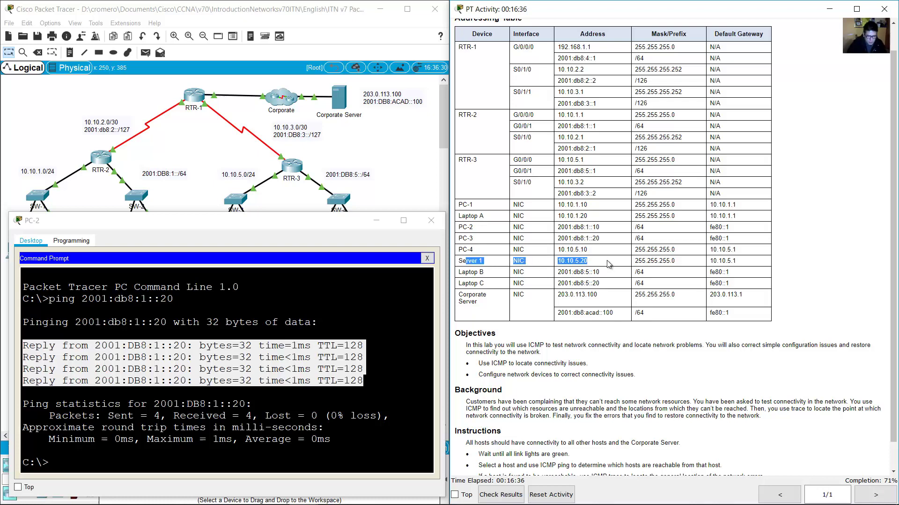
pyautogui.moveTo(465, 275); pyautogui.dragTo(607, 279)
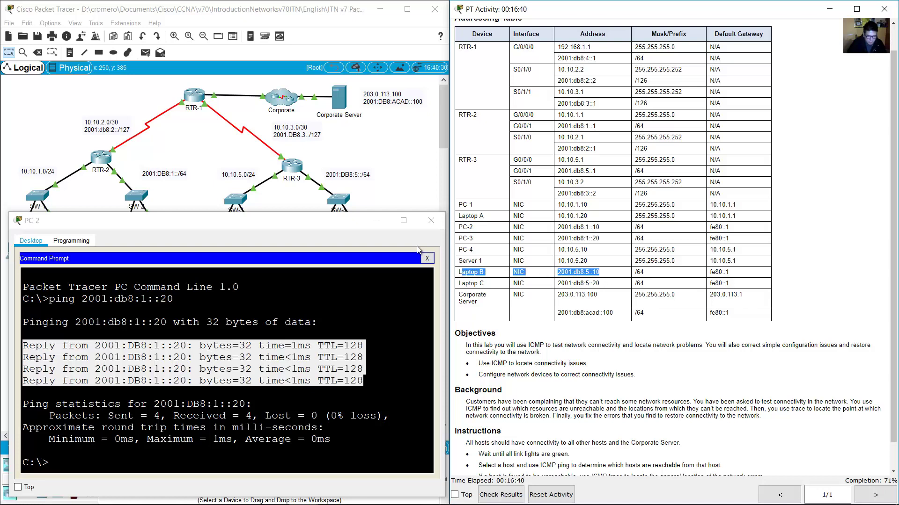
pyautogui.click(370, 151)
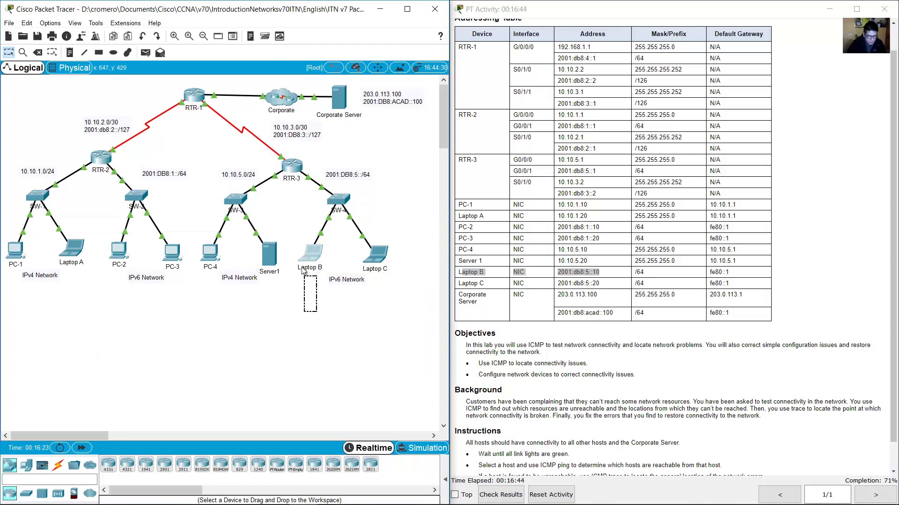
pyautogui.click(119, 251)
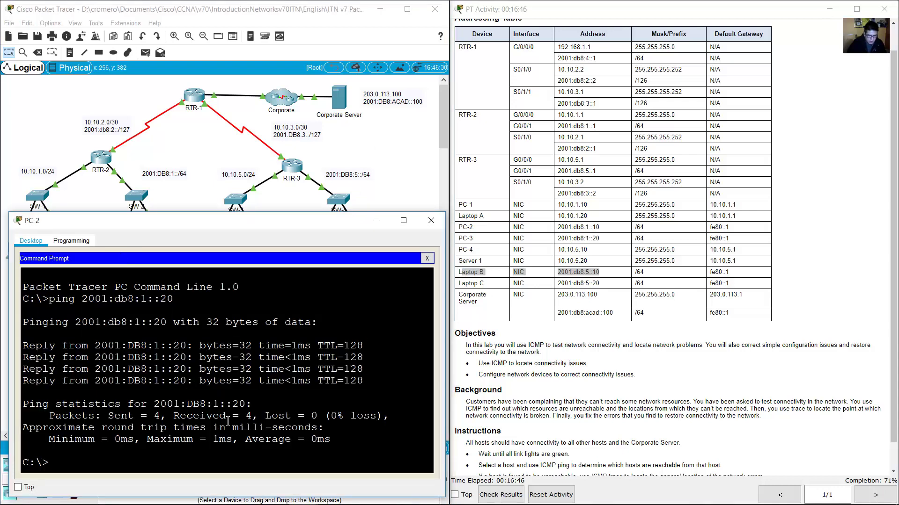
# - Ping Laptop B at 2001:db8:5::10 from PC-2, review the replies, and close PC-2's window
pyautogui.press('Up')
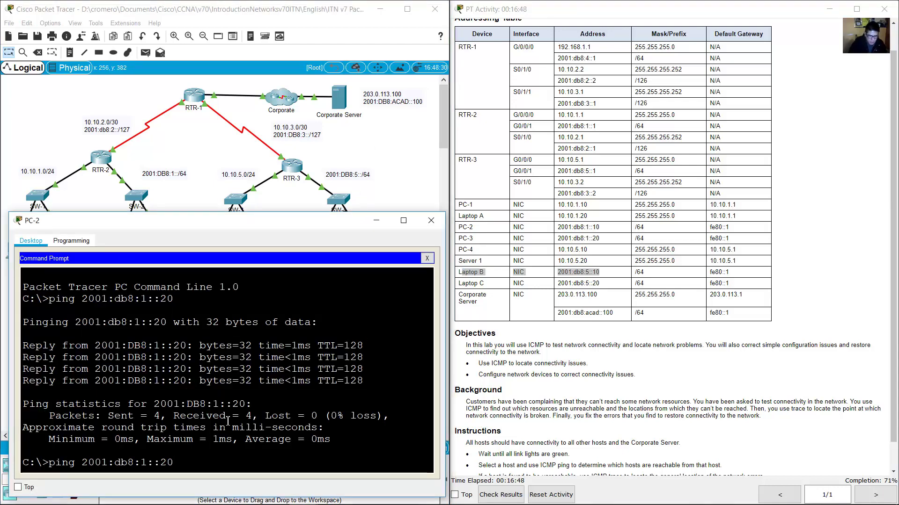
pyautogui.press('Left')
pyautogui.press('Left')
pyautogui.press('BackSpace')
pyautogui.write('5')
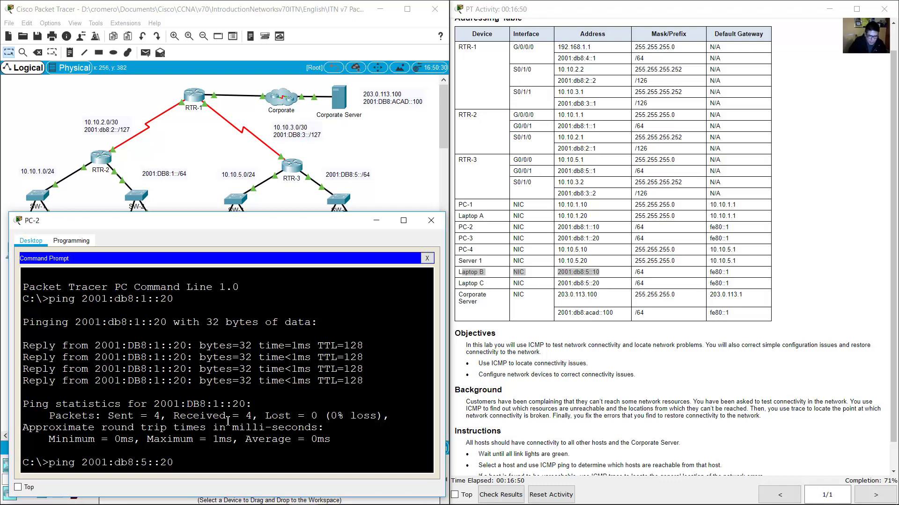
pyautogui.press('Right')
pyautogui.press('Right')
pyautogui.press('Right')
pyautogui.press('BackSpace')
pyautogui.write('1')
pyautogui.press('Return')
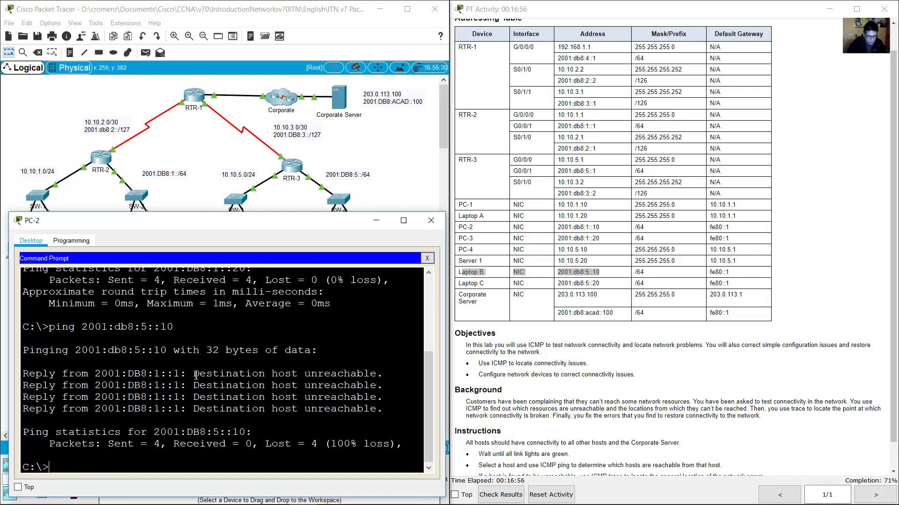
pyautogui.moveTo(193, 373); pyautogui.dragTo(336, 419)
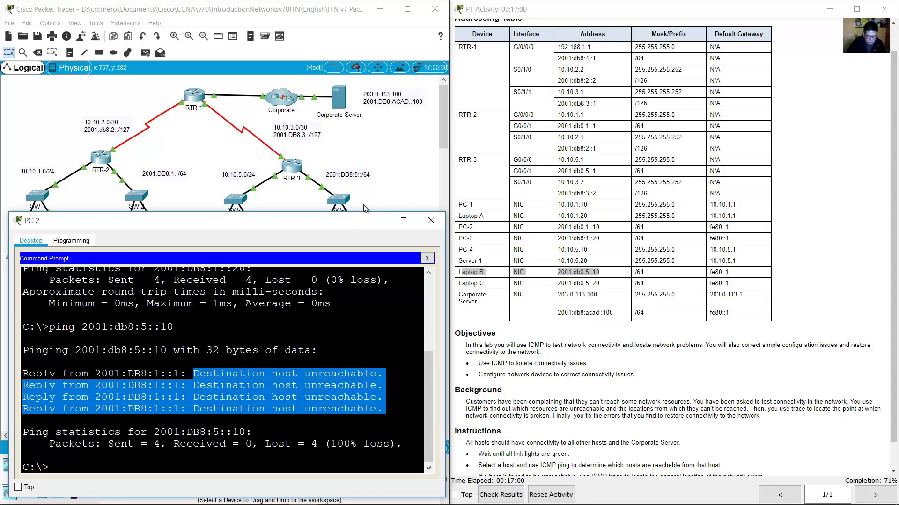
pyautogui.click(431, 220)
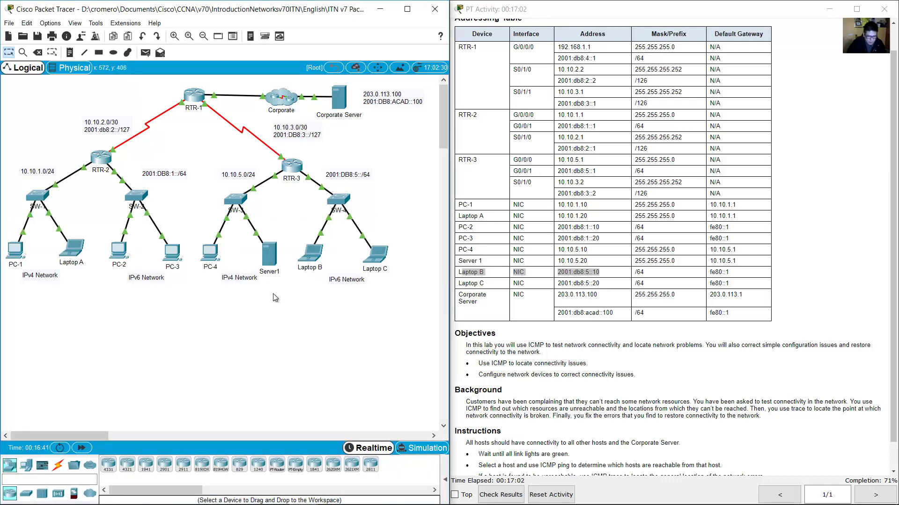
# - Open Laptop B's IP Configuration in a widened window below the routers and show its IPv6 settings
pyautogui.moveTo(324, 307); pyautogui.dragTo(294, 234)
pyautogui.click(307, 254)
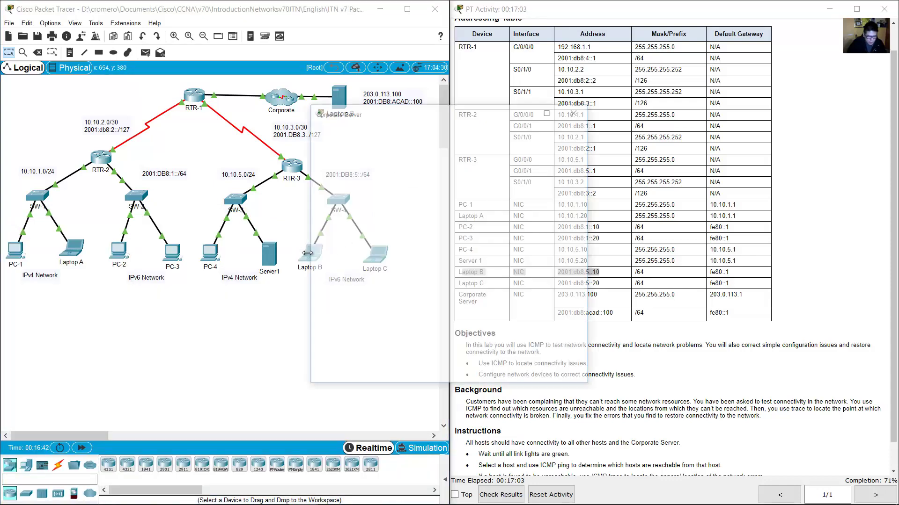
pyautogui.moveTo(402, 111); pyautogui.dragTo(110, 222)
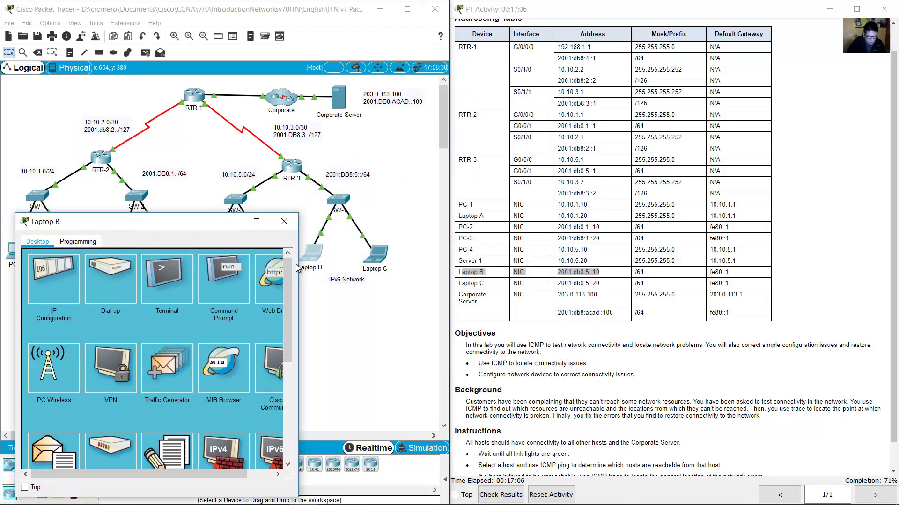
pyautogui.moveTo(299, 265); pyautogui.dragTo(436, 266)
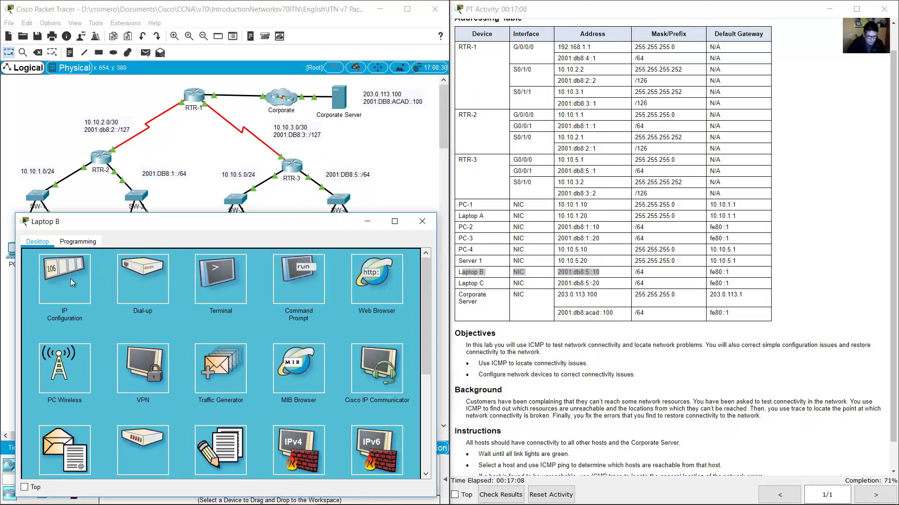
pyautogui.click(70, 279)
pyautogui.scroll(-3, 224, 359)
# - Check Laptop B's IPv6 address, prefix length and gateway against the addressing table, and minimize its window
pyautogui.moveTo(202, 352); pyautogui.dragTo(193, 355)
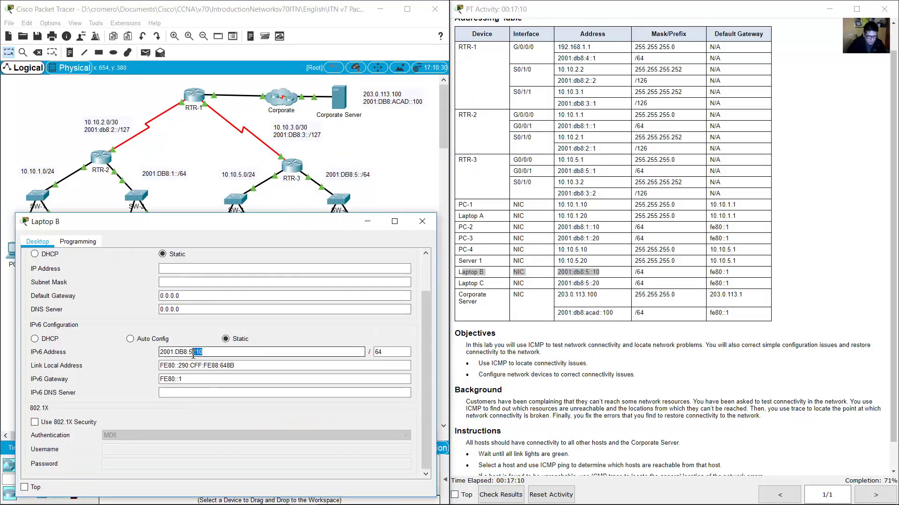
pyautogui.click(584, 273)
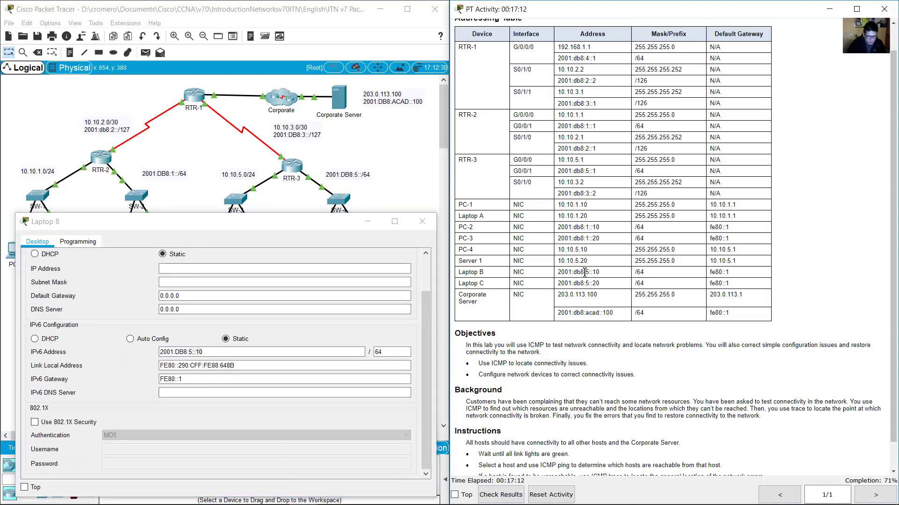
pyautogui.moveTo(584, 273); pyautogui.dragTo(600, 273)
pyautogui.click(345, 349)
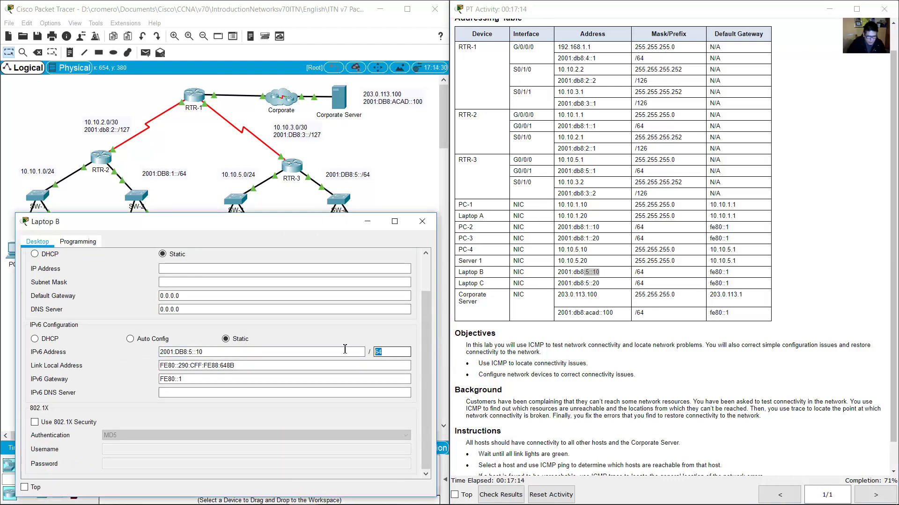
pyautogui.click(665, 266)
pyautogui.doubleClick(638, 273)
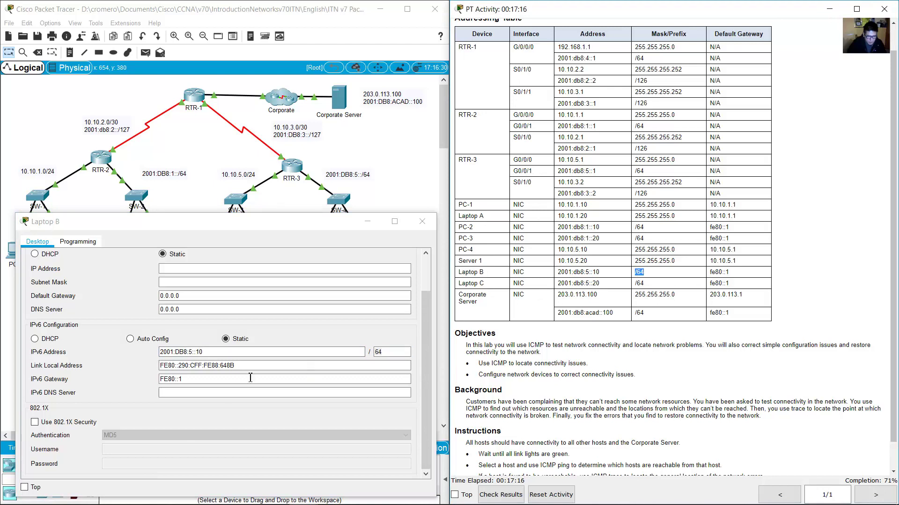
pyautogui.moveTo(234, 379); pyautogui.dragTo(143, 383)
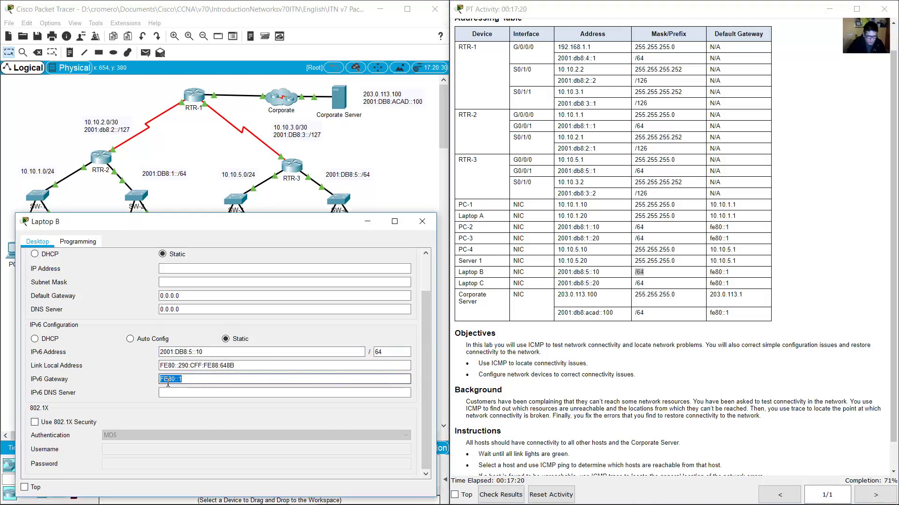
pyautogui.click(728, 276)
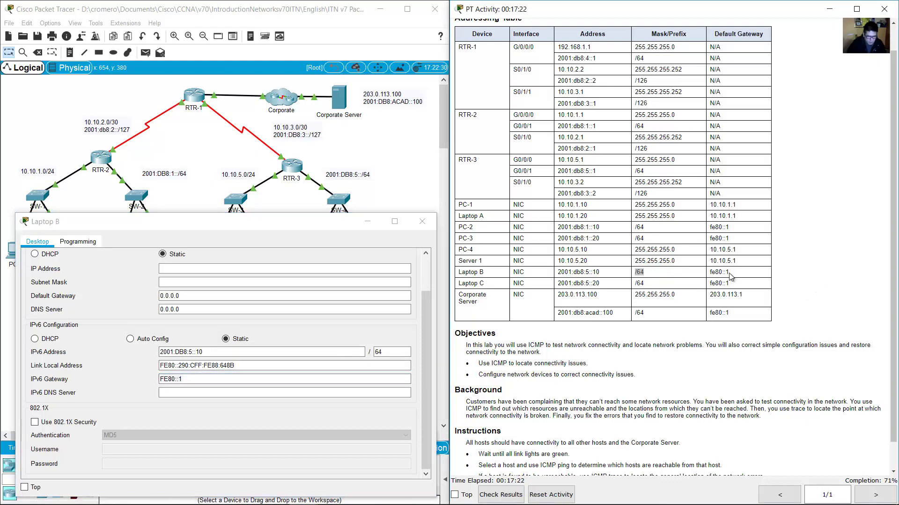
pyautogui.moveTo(730, 276); pyautogui.dragTo(712, 274)
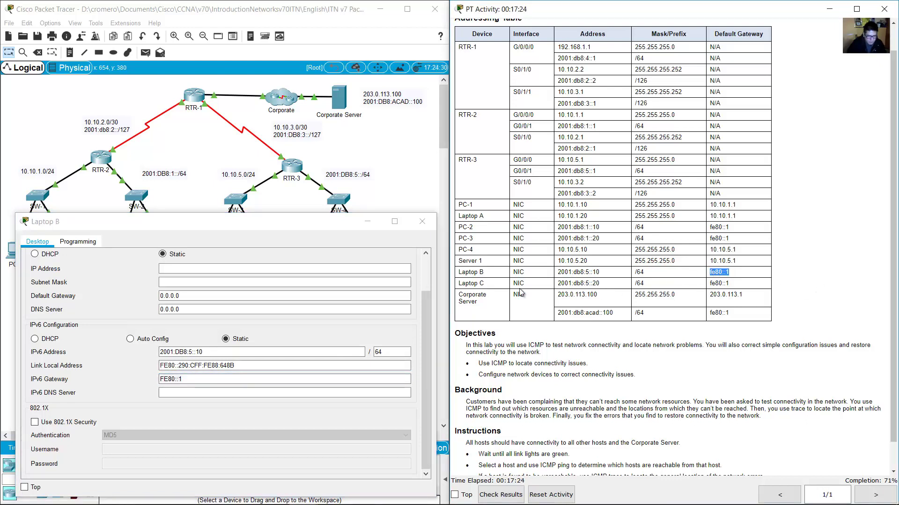
pyautogui.click(375, 225)
# - Review Laptop B's row in the addressing table and point out PC-2 and Laptop B as the ping's endpoints in the topology
pyautogui.moveTo(464, 275); pyautogui.dragTo(738, 272)
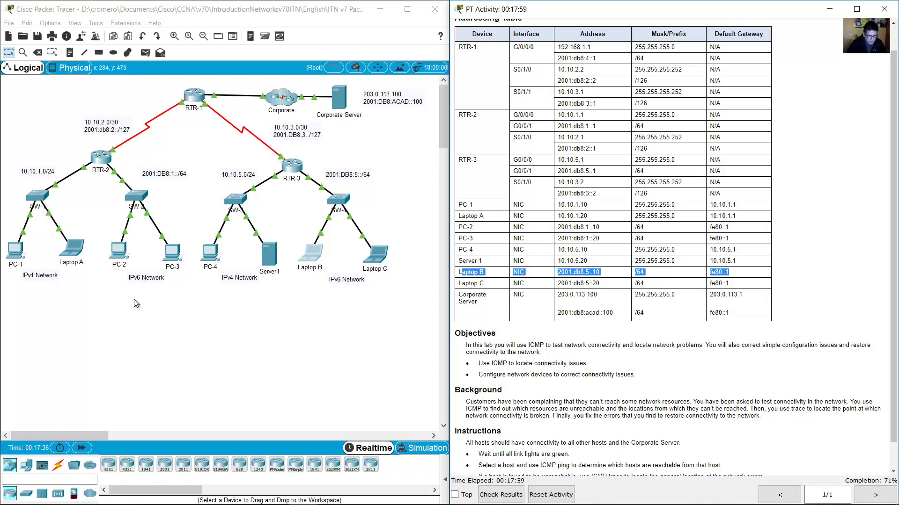
pyautogui.moveTo(136, 308); pyautogui.dragTo(104, 240)
pyautogui.moveTo(327, 300); pyautogui.dragTo(298, 247)
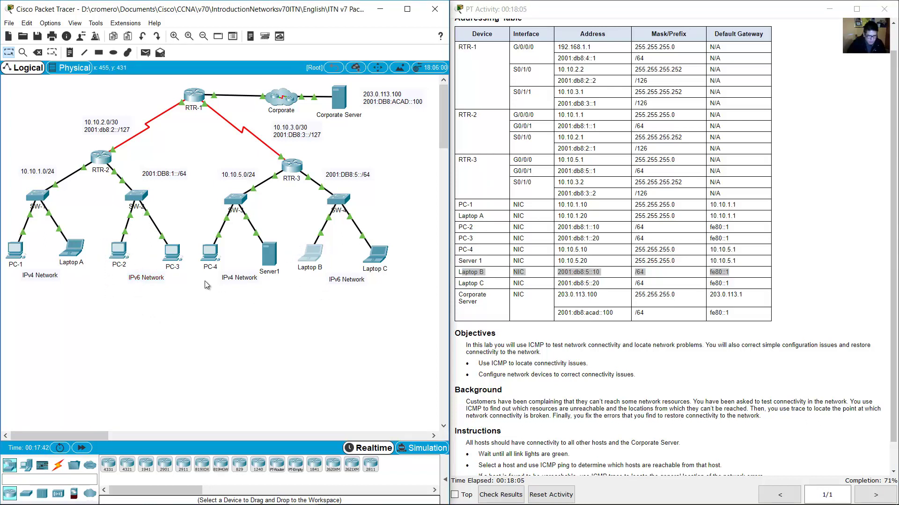
pyautogui.moveTo(136, 318); pyautogui.dragTo(114, 247)
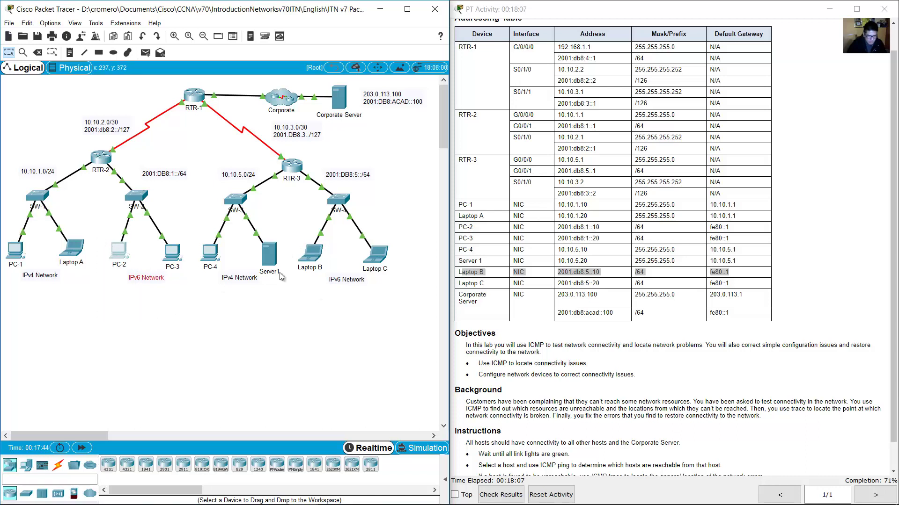
pyautogui.moveTo(337, 316); pyautogui.dragTo(295, 241)
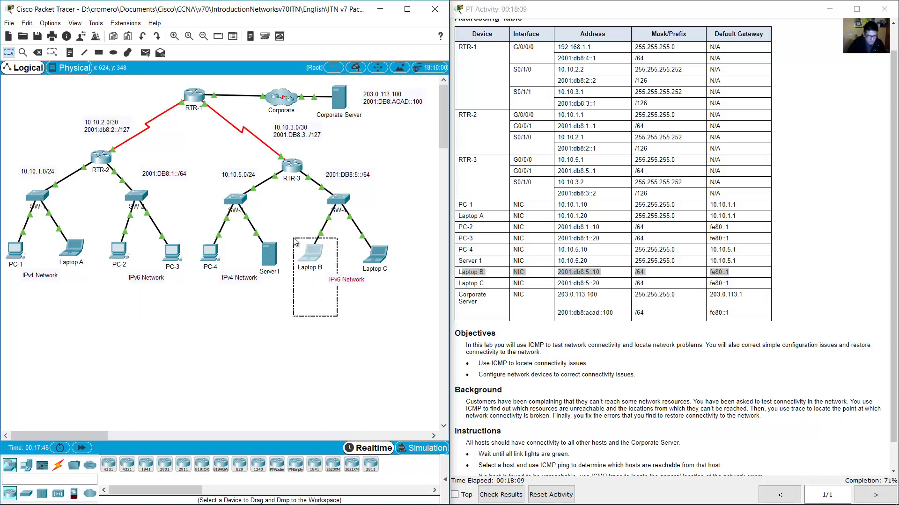
pyautogui.moveTo(294, 241); pyautogui.dragTo(294, 236)
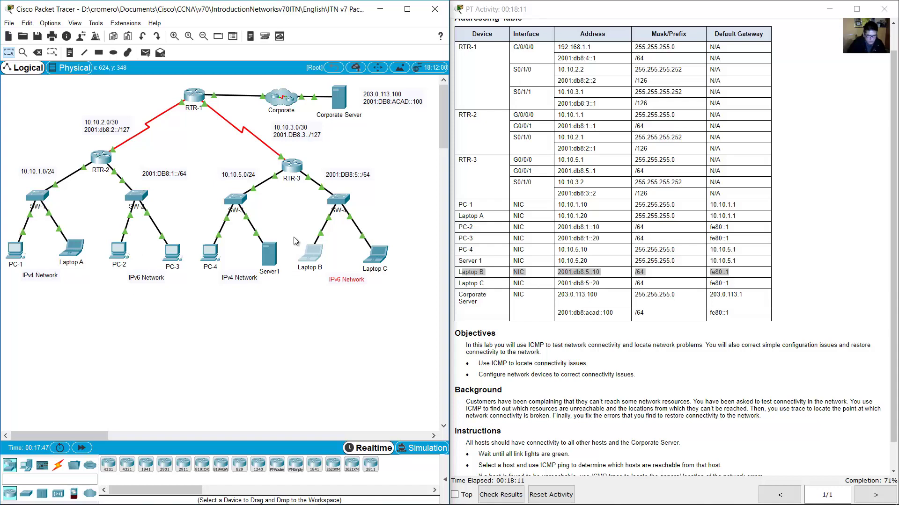
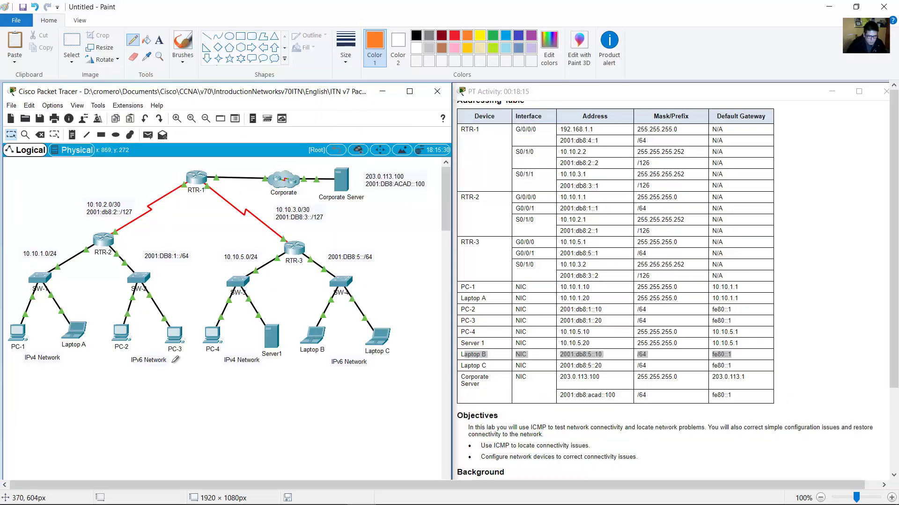
# - In Paint, trace an orange path from PC-2 through RTR-2, RTR-1 and RTR-3 to Laptop B, circle the three routers in blue, and minimize Paint
pyautogui.moveTo(108, 343)
pyautogui.mouseDown()
pyautogui.moveTo(122, 283)
pyautogui.moveTo(115, 253)
pyautogui.moveTo(189, 196)
pyautogui.moveTo(231, 207)
pyautogui.moveTo(319, 274)
pyautogui.moveTo(309, 330)
pyautogui.mouseUp()
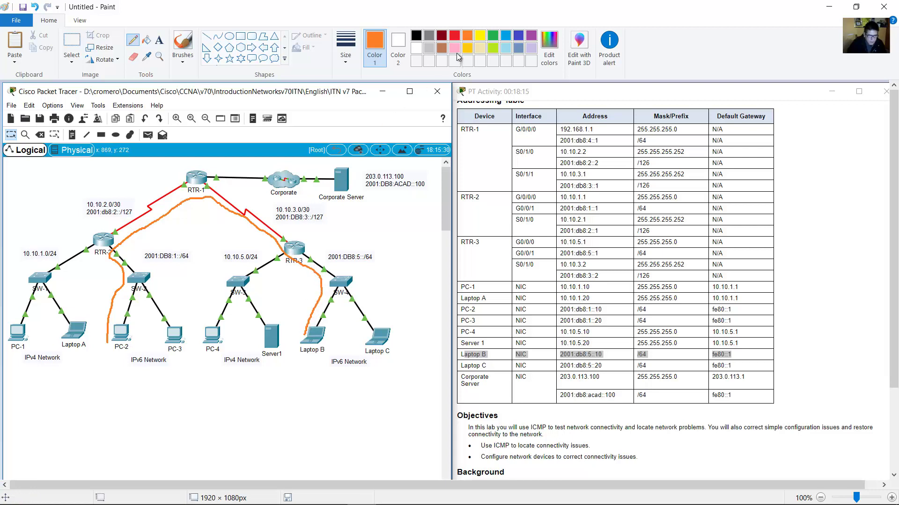
pyautogui.click(457, 36)
pyautogui.click(518, 36)
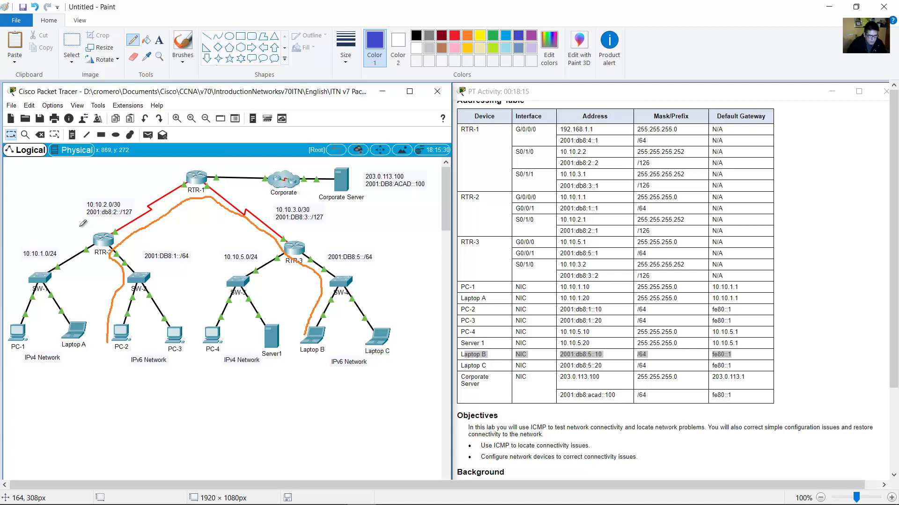
pyautogui.moveTo(80, 226)
pyautogui.mouseDown()
pyautogui.moveTo(123, 235)
pyautogui.moveTo(118, 250)
pyautogui.moveTo(93, 220)
pyautogui.mouseUp()
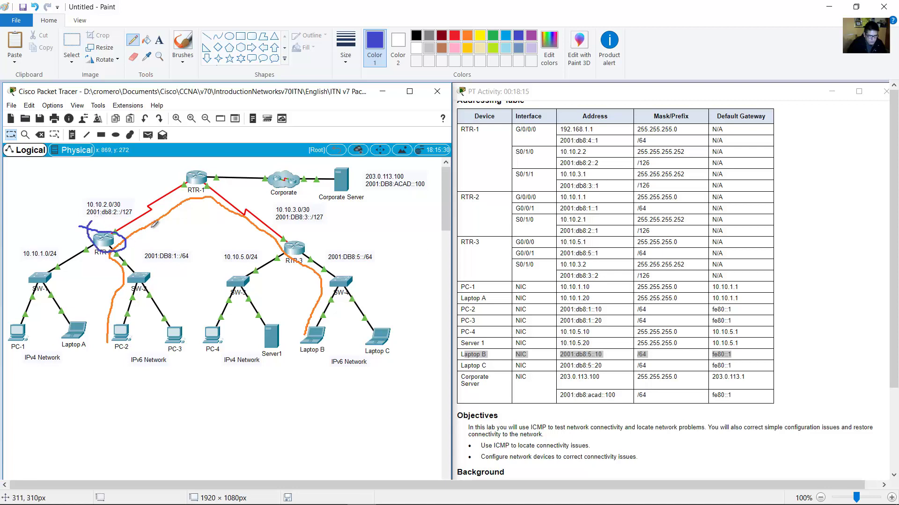
pyautogui.moveTo(184, 167)
pyautogui.mouseDown()
pyautogui.moveTo(215, 171)
pyautogui.moveTo(207, 200)
pyautogui.moveTo(174, 174)
pyautogui.moveTo(191, 164)
pyautogui.mouseUp()
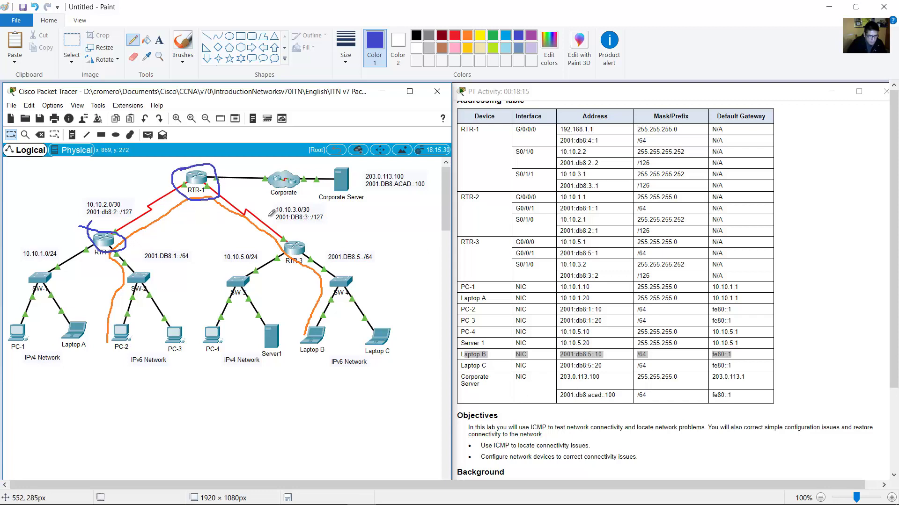
pyautogui.moveTo(291, 230)
pyautogui.mouseDown()
pyautogui.moveTo(330, 241)
pyautogui.moveTo(309, 282)
pyautogui.moveTo(304, 228)
pyautogui.mouseUp()
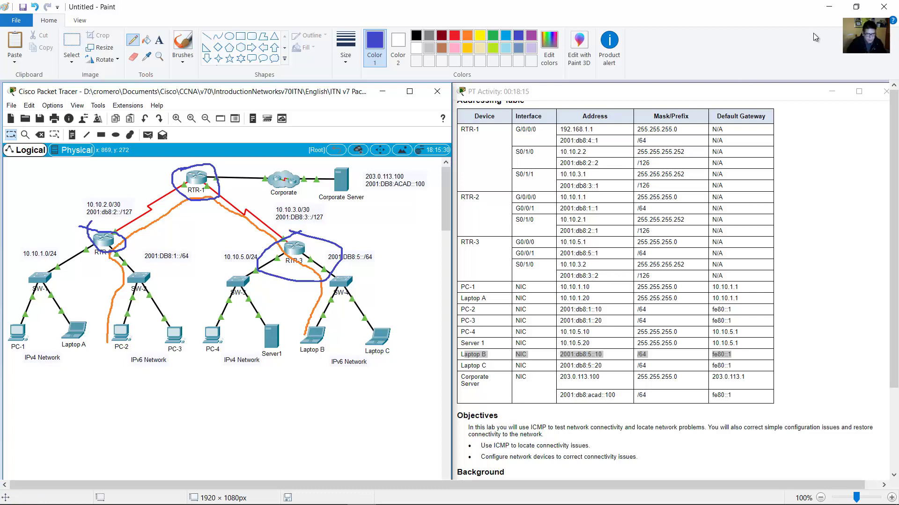
pyautogui.click(827, 9)
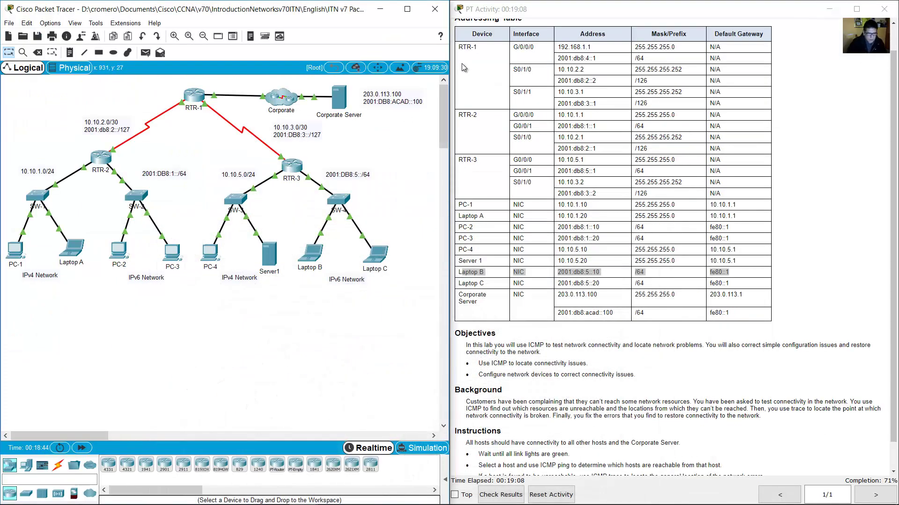
# - Open RTR-2's command line in an enlarged window over the topology and start its user EXEC session
pyautogui.click(101, 158)
pyautogui.moveTo(365, 117); pyautogui.dragTo(96, 67)
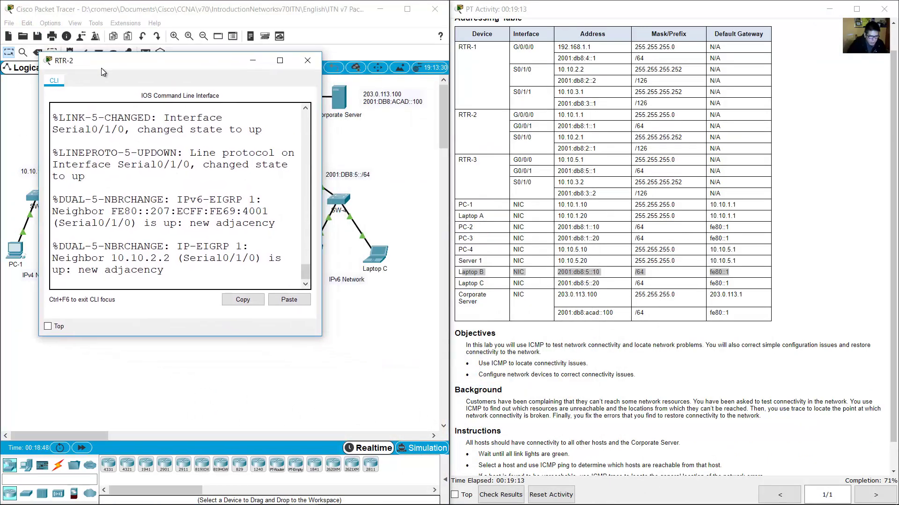
pyautogui.moveTo(322, 340); pyautogui.dragTo(520, 497)
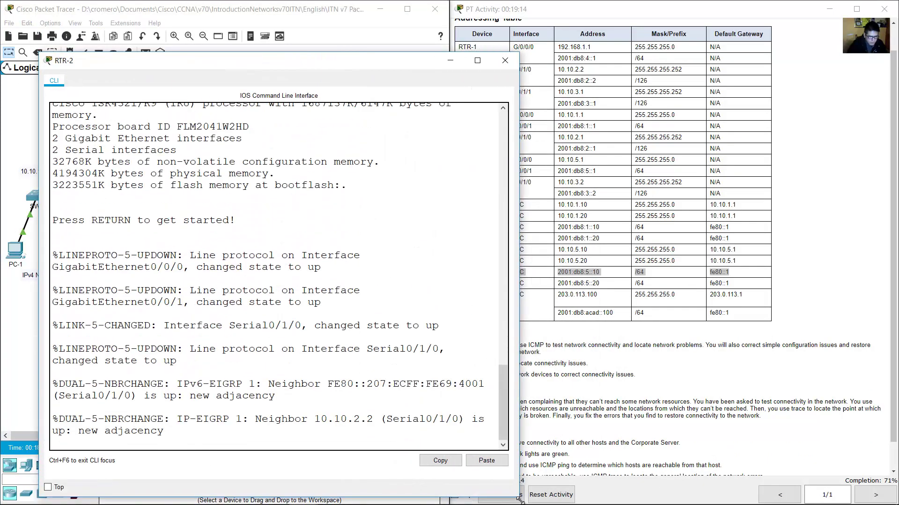
pyautogui.moveTo(351, 60); pyautogui.dragTo(332, 19)
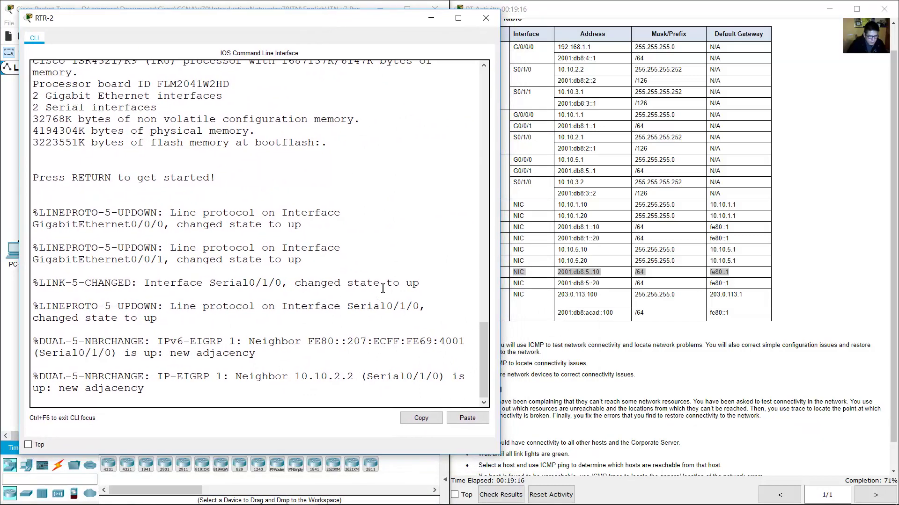
pyautogui.press('Return')
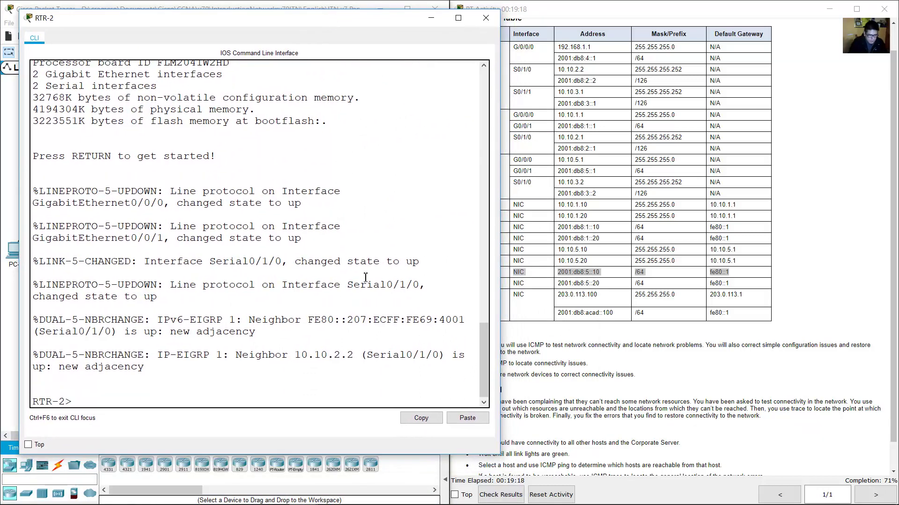
# - Enter privileged EXEC mode on RTR-2 and display its running configuration through to the interface sections
pyautogui.write('en')
pyautogui.press('Return')
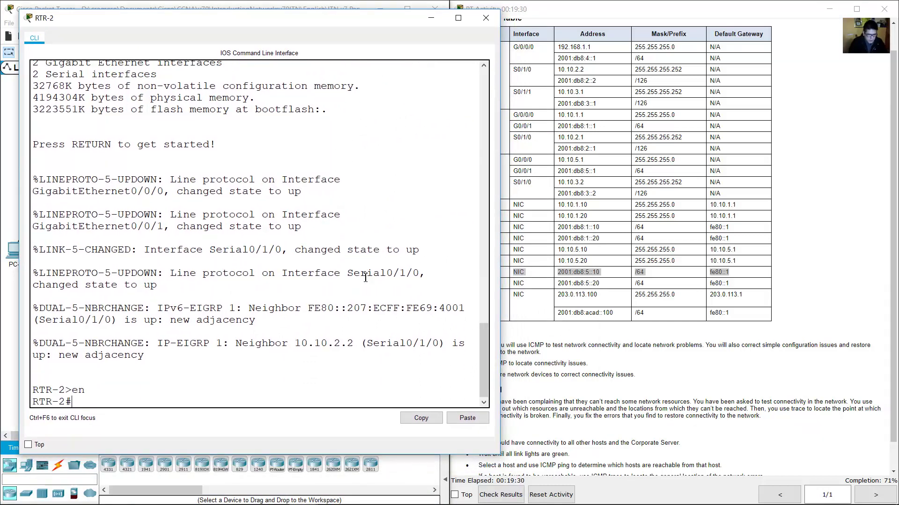
pyautogui.write('show running-config')
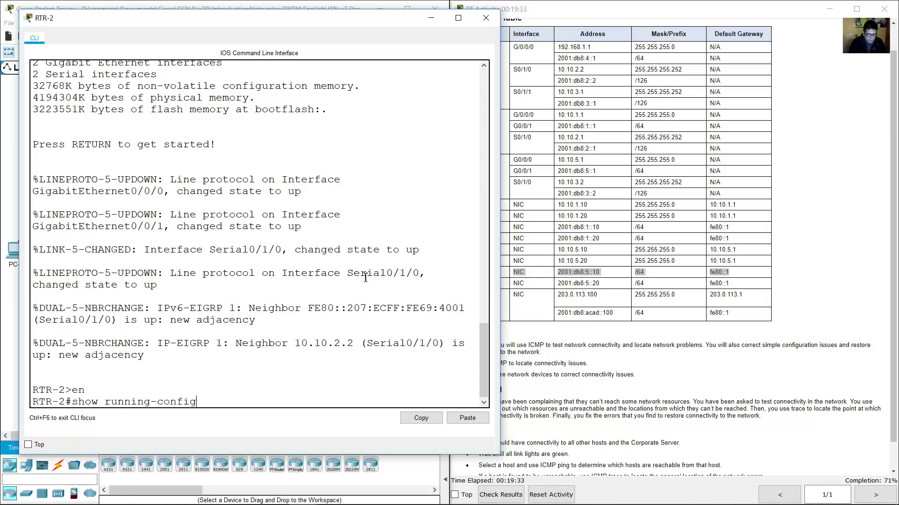
pyautogui.press('Return')
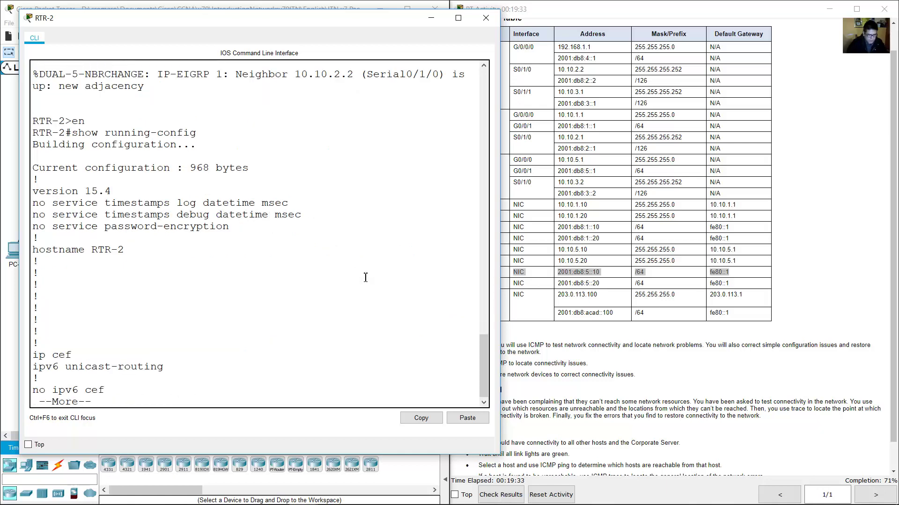
pyautogui.press('space')
pyautogui.press('space')
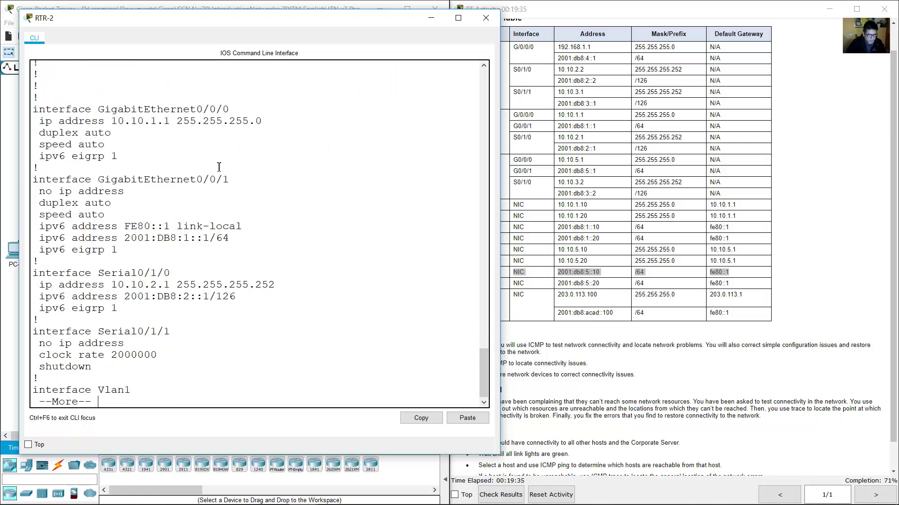
# - Compare RTR-2's GigabitEthernet0/0/0 IPv4 address and GigabitEthernet0/0/1 IPv6 address with the addressing table
pyautogui.moveTo(92, 110); pyautogui.dragTo(271, 121)
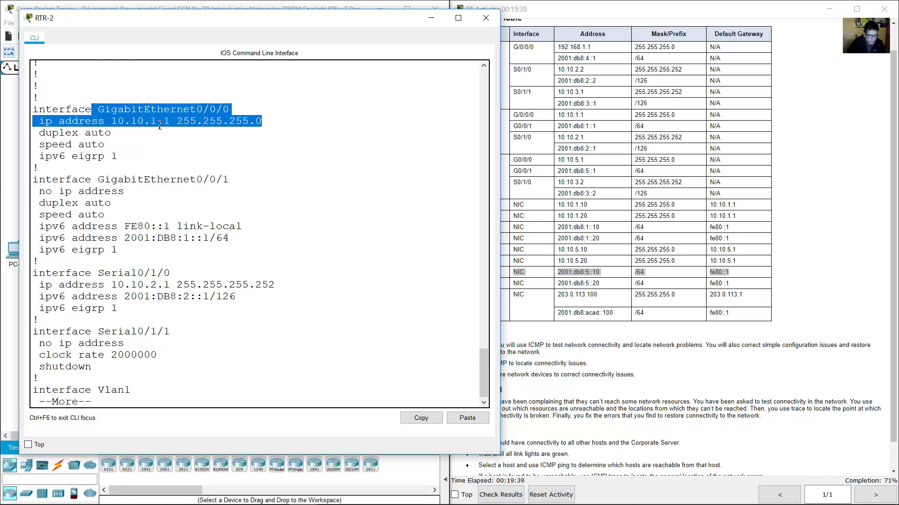
pyautogui.click(555, 59)
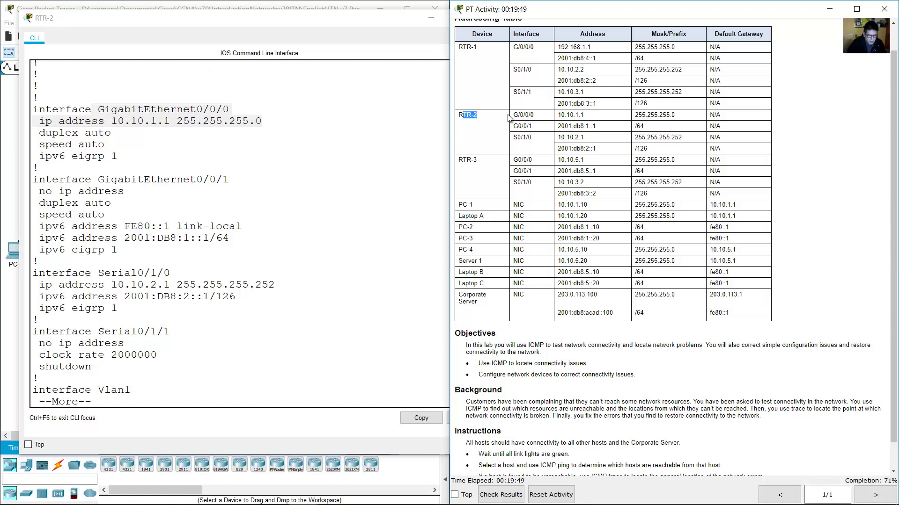
pyautogui.moveTo(561, 115); pyautogui.dragTo(591, 116)
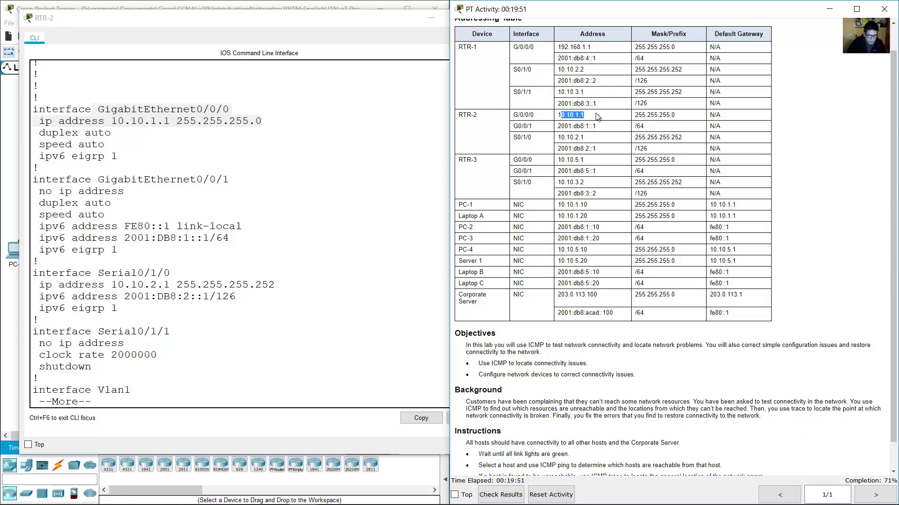
pyautogui.moveTo(140, 186); pyautogui.dragTo(240, 186)
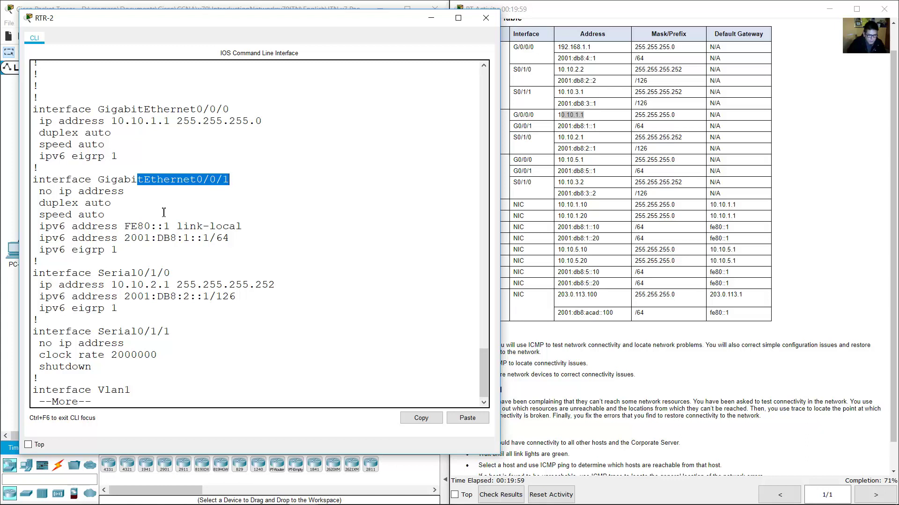
pyautogui.moveTo(125, 238); pyautogui.dragTo(210, 239)
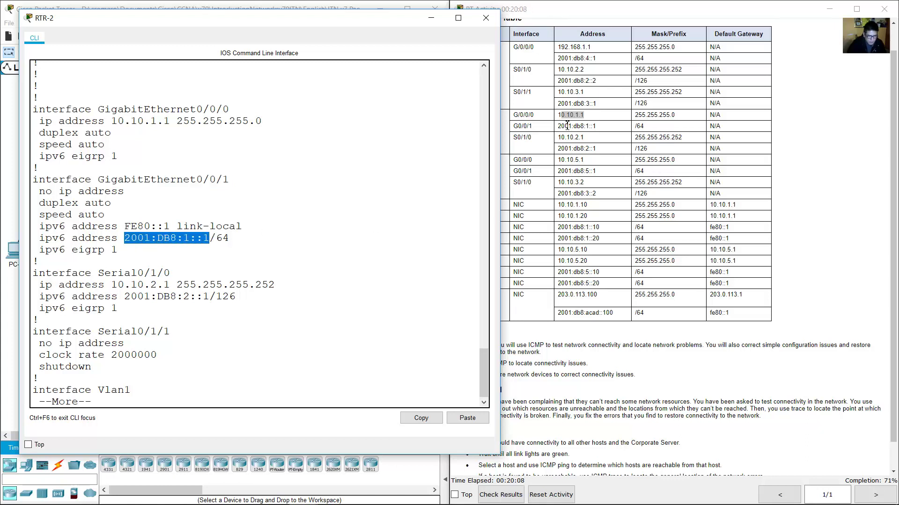
pyautogui.moveTo(560, 123); pyautogui.dragTo(596, 126)
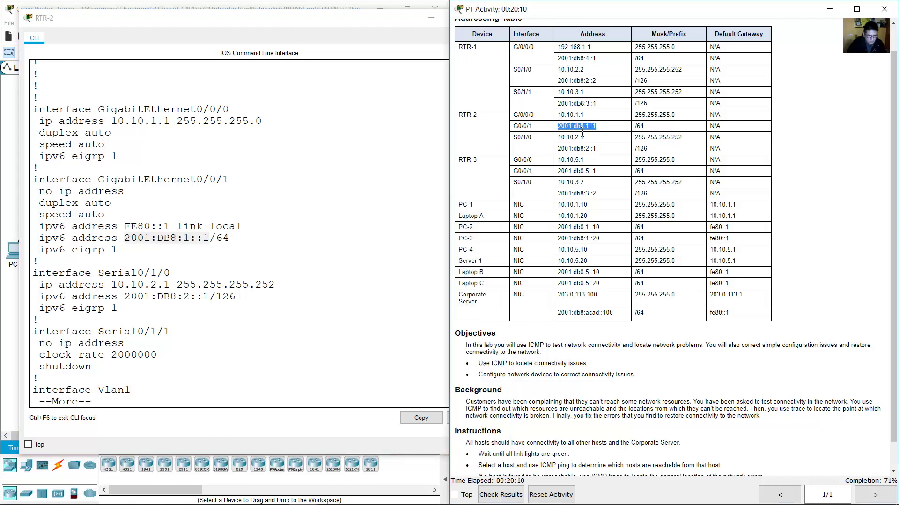
# - Compare RTR-2's Serial0/1/0 IPv4 address, IPv6 address and prefix length with the addressing table
pyautogui.moveTo(112, 274); pyautogui.dragTo(170, 274)
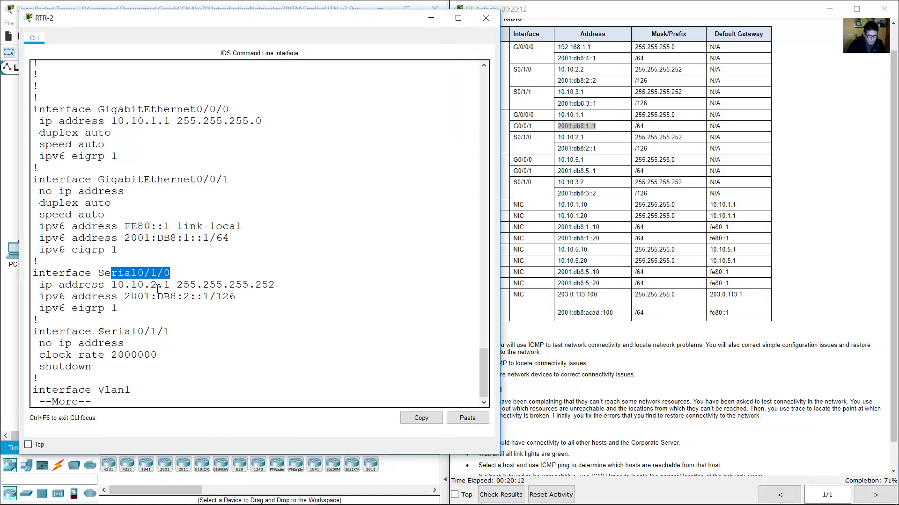
pyautogui.moveTo(112, 286); pyautogui.dragTo(170, 285)
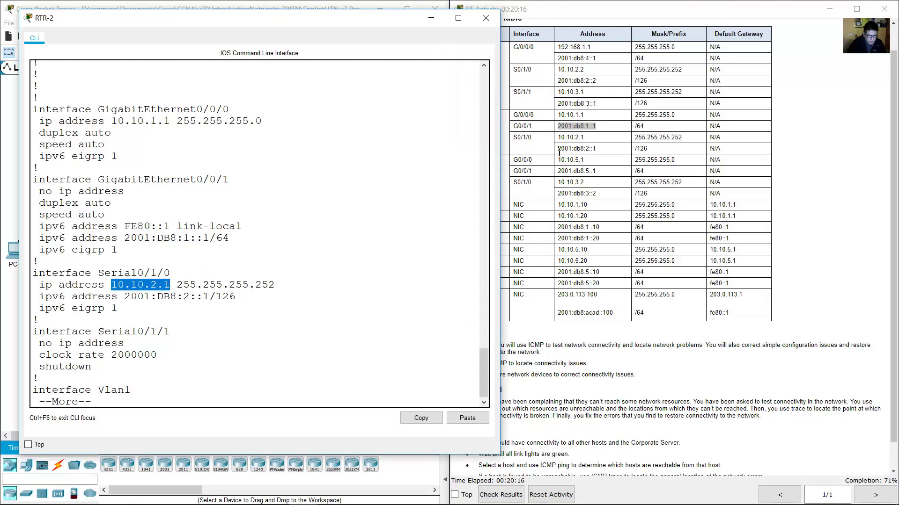
pyautogui.moveTo(513, 137); pyautogui.dragTo(590, 139)
pyautogui.moveTo(126, 297); pyautogui.dragTo(236, 297)
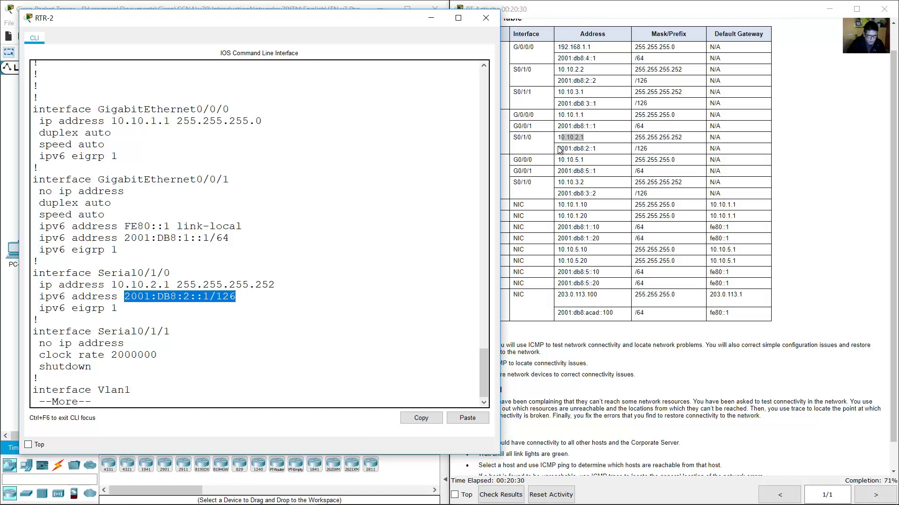
pyautogui.moveTo(560, 149); pyautogui.dragTo(651, 149)
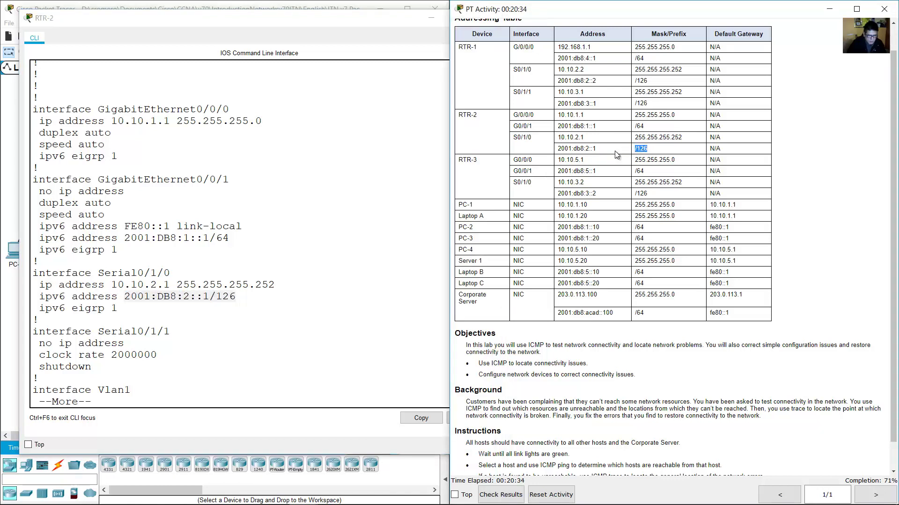
pyautogui.click(302, 248)
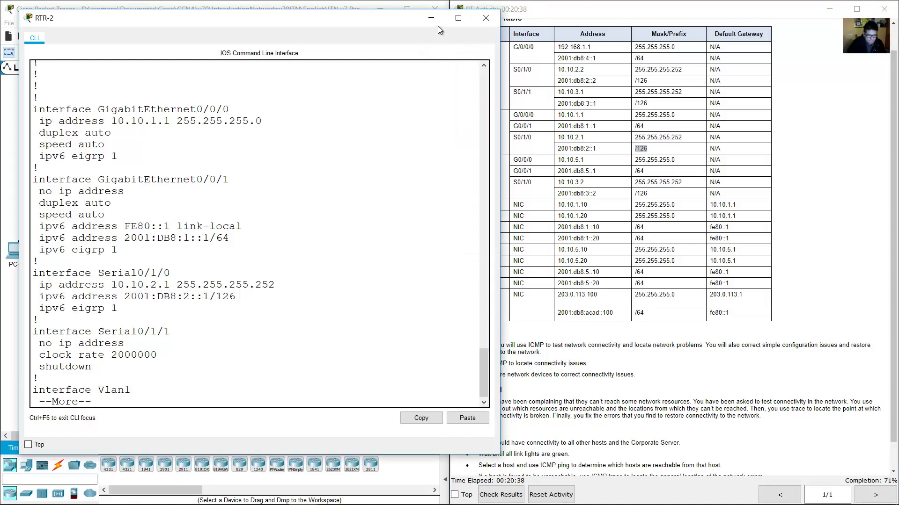
# - Close RTR-2's window and open RTR-1's command line in an enlarged window below the toolbars
pyautogui.click(486, 18)
pyautogui.click(194, 96)
pyautogui.moveTo(383, 105); pyautogui.dragTo(94, 92)
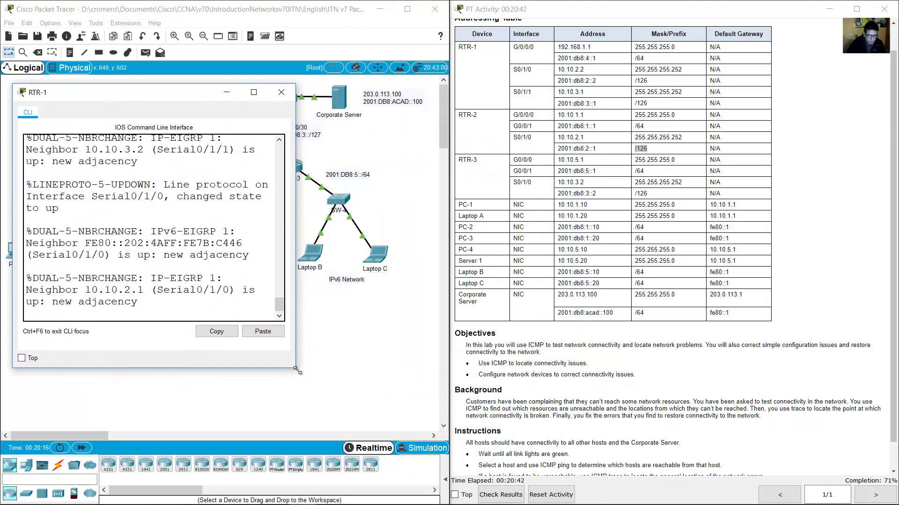
pyautogui.moveTo(297, 371); pyautogui.dragTo(452, 489)
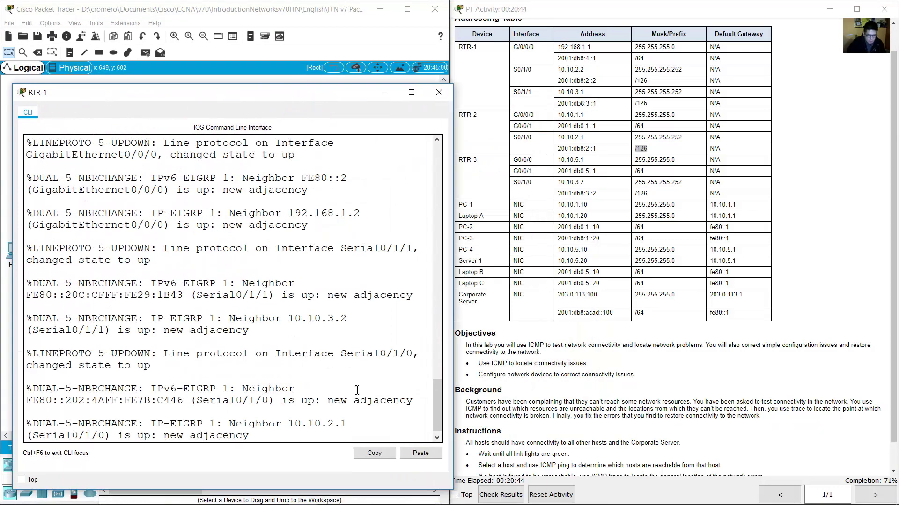
# - Enter privileged EXEC mode on RTR-1 and display its running configuration through to the interface sections
pyautogui.press('Return')
pyautogui.write('en')
pyautogui.press('Return')
pyautogui.write('show run')
pyautogui.press('Return')
pyautogui.press('space')
pyautogui.press('space')
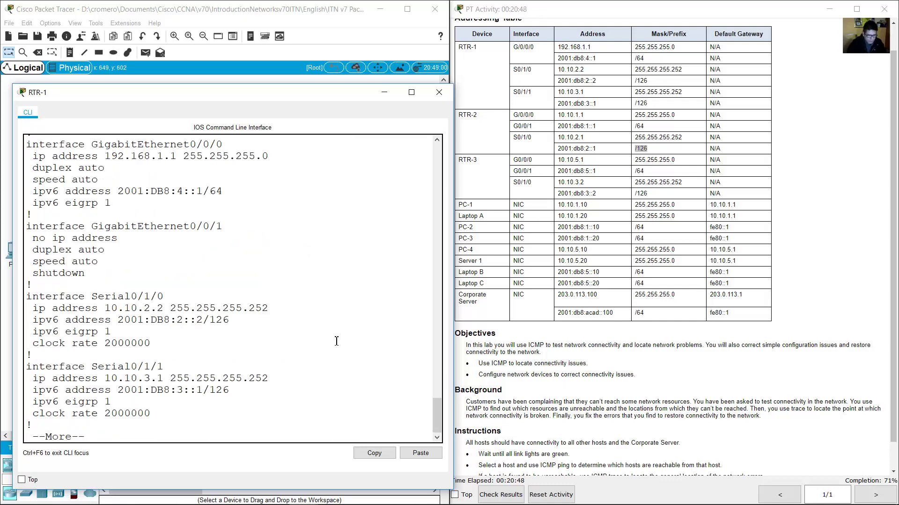
# - Compare RTR-1's GigabitEthernet0/0/0 IPv4 and IPv6 addresses with the addressing table
pyautogui.moveTo(111, 145); pyautogui.dragTo(223, 146)
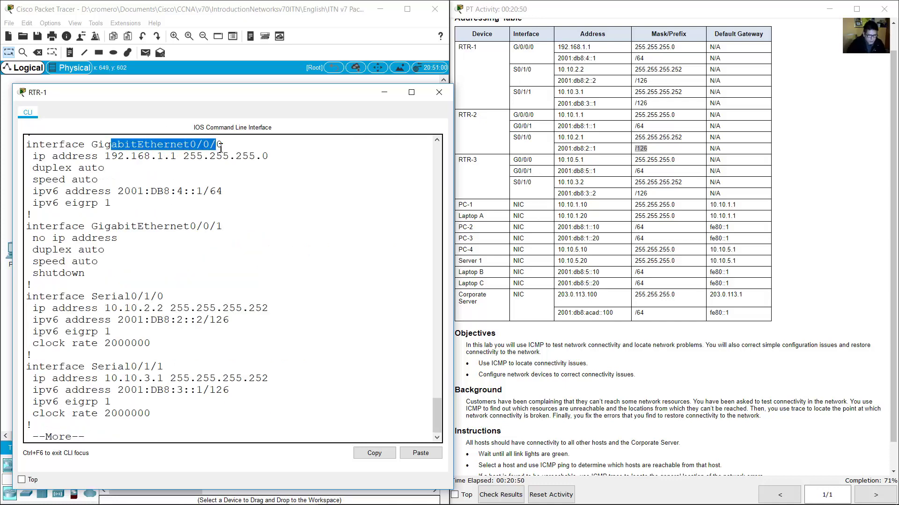
pyautogui.moveTo(106, 157); pyautogui.dragTo(177, 157)
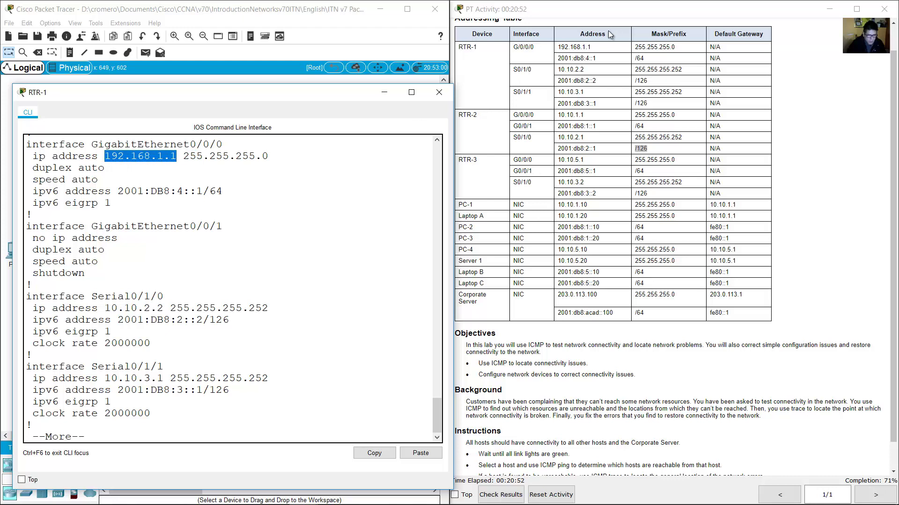
pyautogui.moveTo(518, 47); pyautogui.dragTo(591, 47)
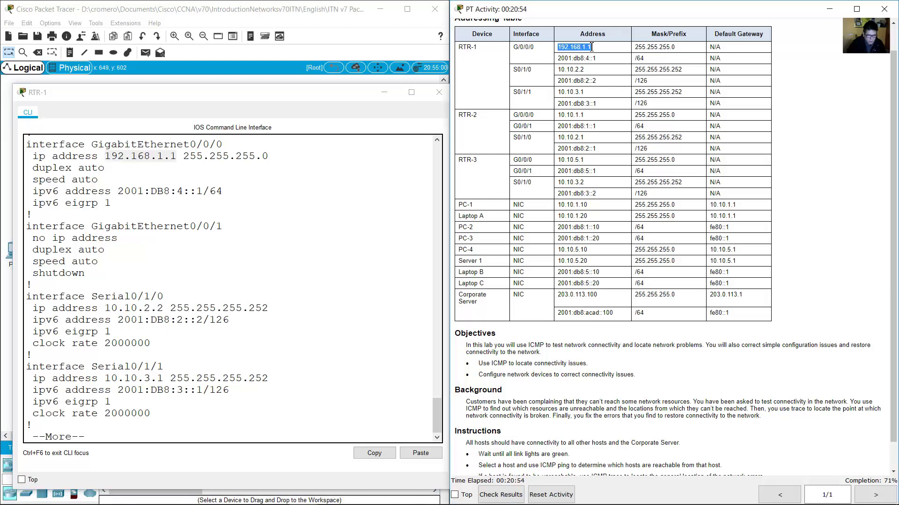
pyautogui.moveTo(178, 192); pyautogui.dragTo(203, 192)
pyautogui.moveTo(558, 58); pyautogui.dragTo(603, 62)
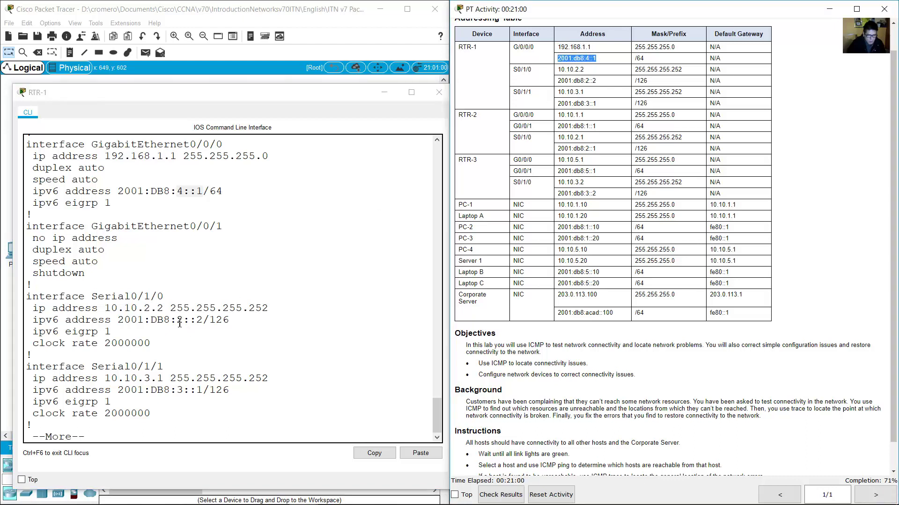
# - Compare RTR-1's Serial0/1/0 IPv4 address and subnet mask with the addressing table
pyautogui.moveTo(105, 298); pyautogui.dragTo(180, 298)
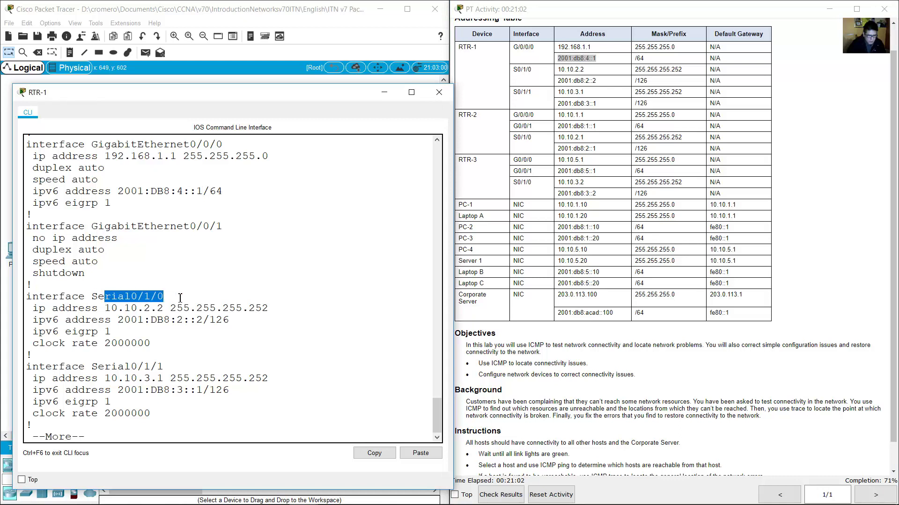
pyautogui.moveTo(111, 309); pyautogui.dragTo(164, 309)
pyautogui.click(522, 90)
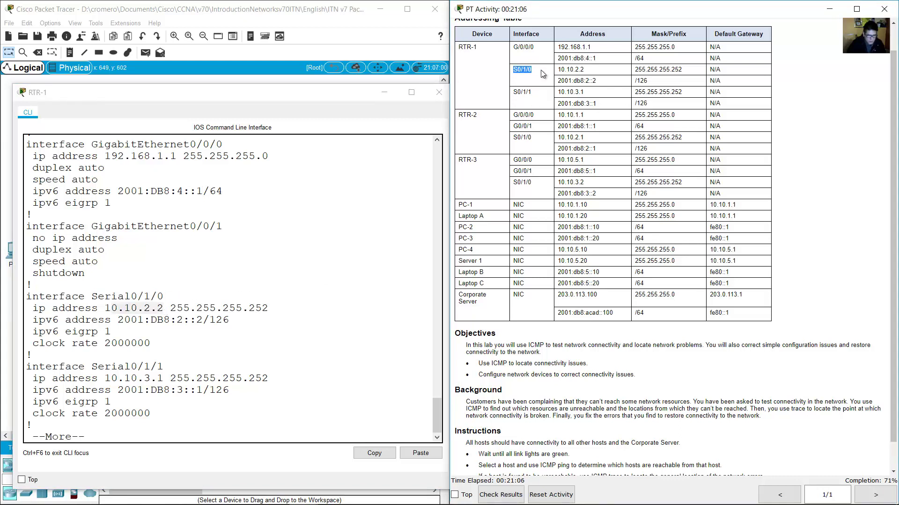
pyautogui.moveTo(559, 70); pyautogui.dragTo(587, 71)
pyautogui.moveTo(641, 69); pyautogui.dragTo(682, 69)
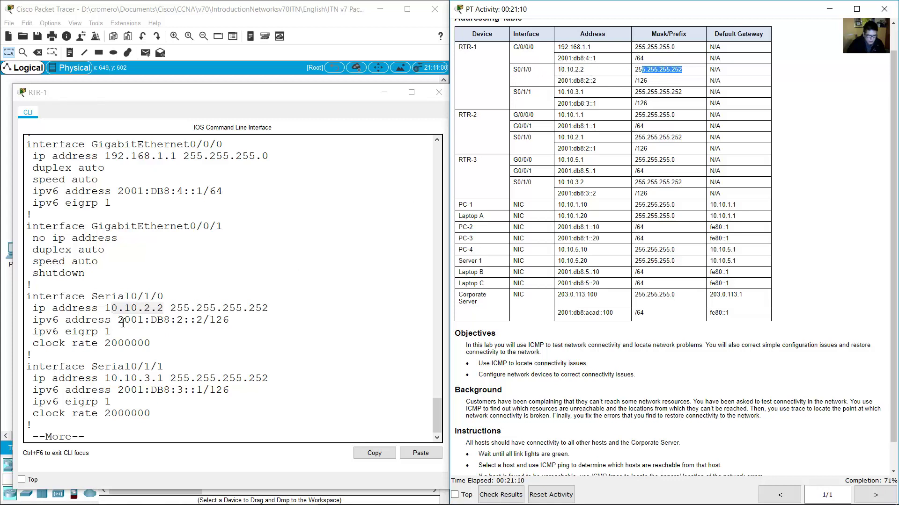
# - Compare RTR-1's Serial0/1/0 IPv6 address and prefix length with the addressing table
pyautogui.moveTo(112, 320)
pyautogui.mouseDown()
pyautogui.moveTo(234, 320)
pyautogui.moveTo(108, 320)
pyautogui.mouseUp()
pyautogui.click(175, 324)
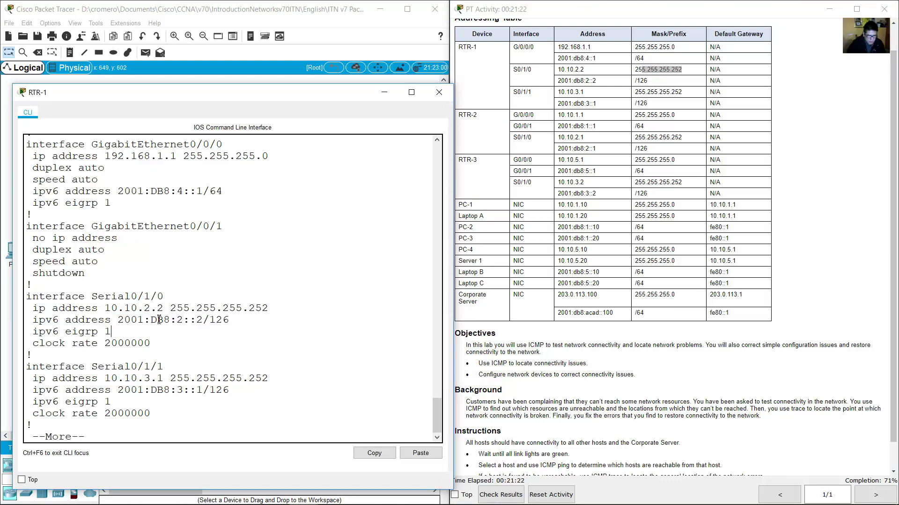
pyautogui.moveTo(121, 319); pyautogui.dragTo(230, 321)
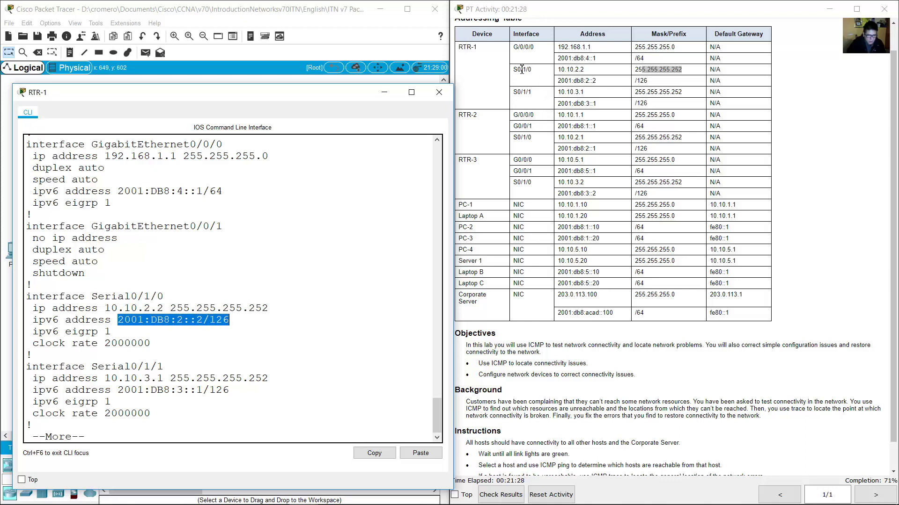
pyautogui.moveTo(564, 81); pyautogui.dragTo(607, 82)
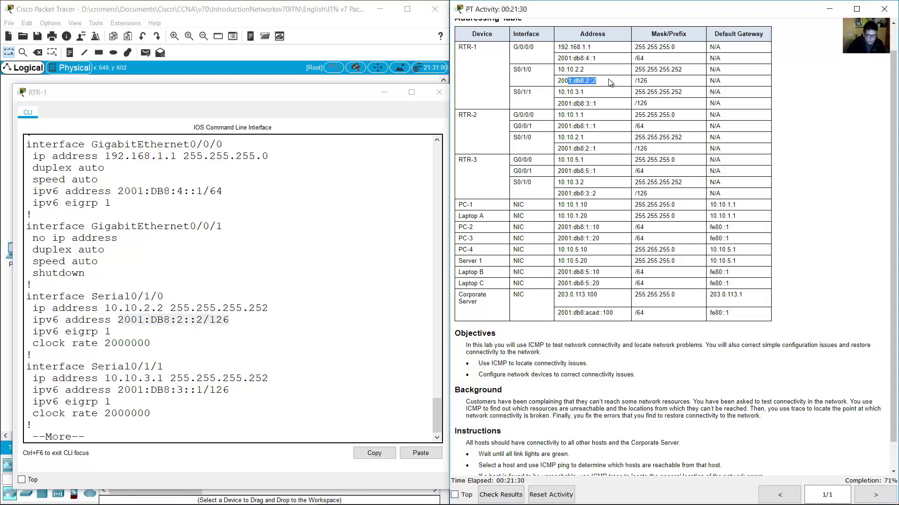
pyautogui.moveTo(634, 82); pyautogui.dragTo(651, 83)
# - Compare RTR-1's Serial0/1/1 IPv4 and IPv6 addresses with the addressing table
pyautogui.moveTo(97, 366); pyautogui.dragTo(166, 372)
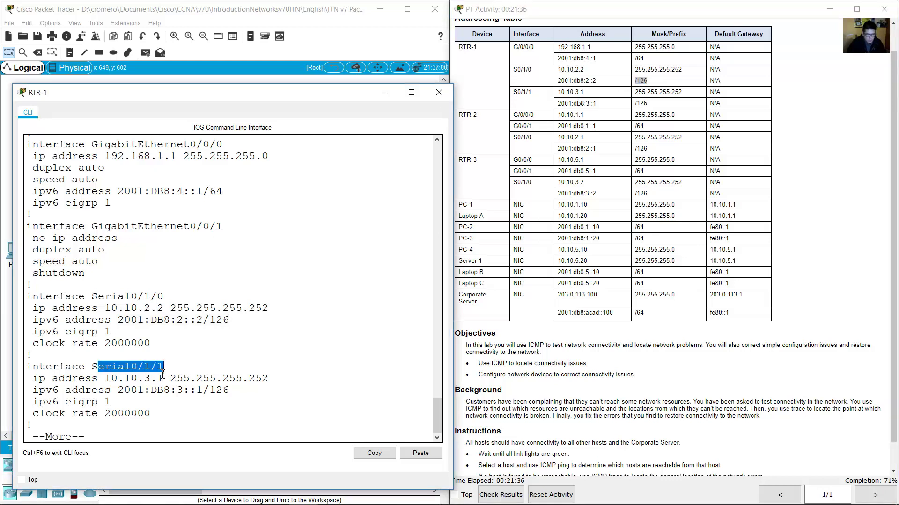
pyautogui.moveTo(113, 383); pyautogui.dragTo(163, 380)
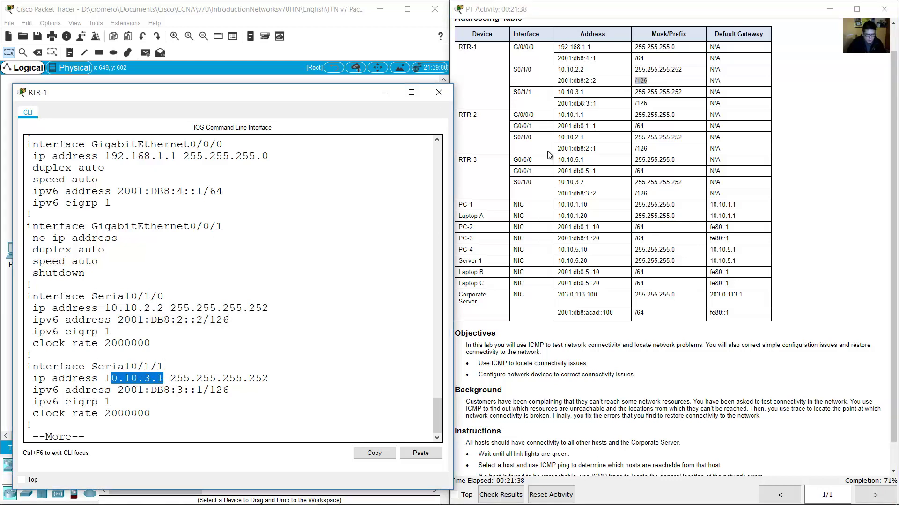
pyautogui.moveTo(517, 94); pyautogui.dragTo(587, 93)
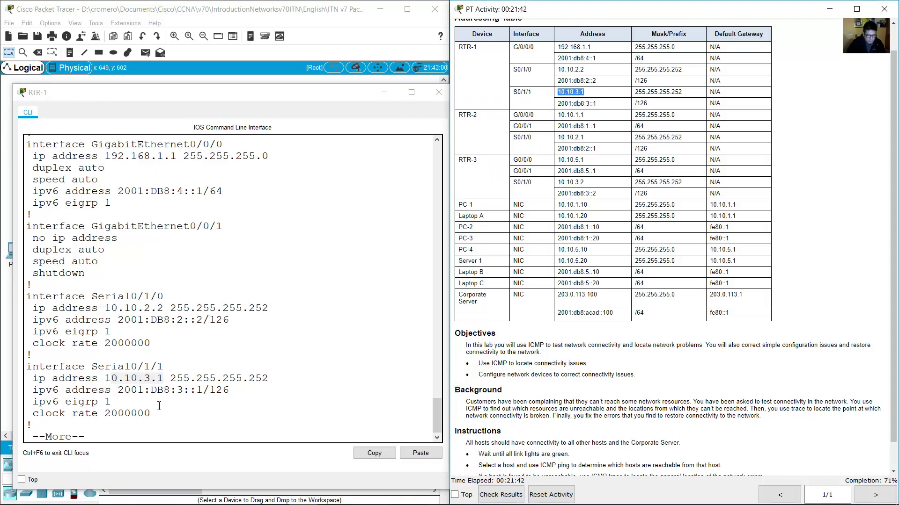
pyautogui.moveTo(124, 390); pyautogui.dragTo(206, 391)
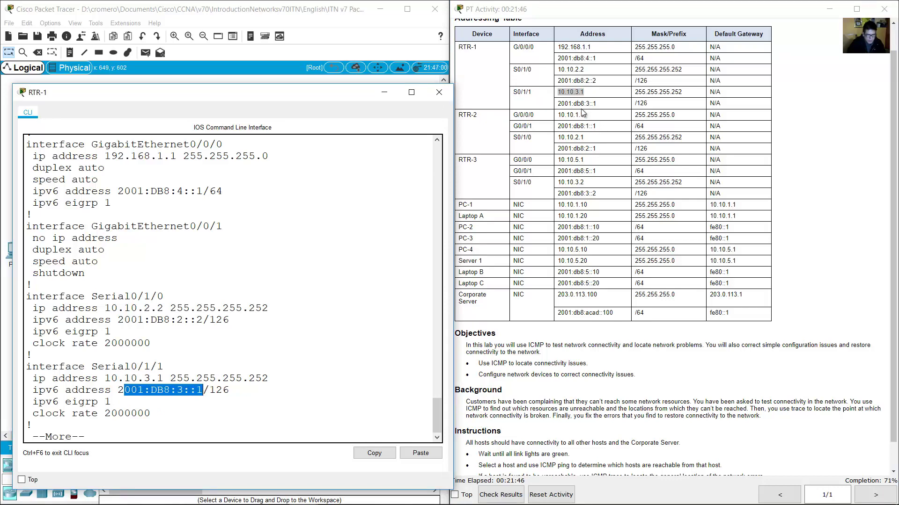
pyautogui.moveTo(587, 103); pyautogui.dragTo(599, 104)
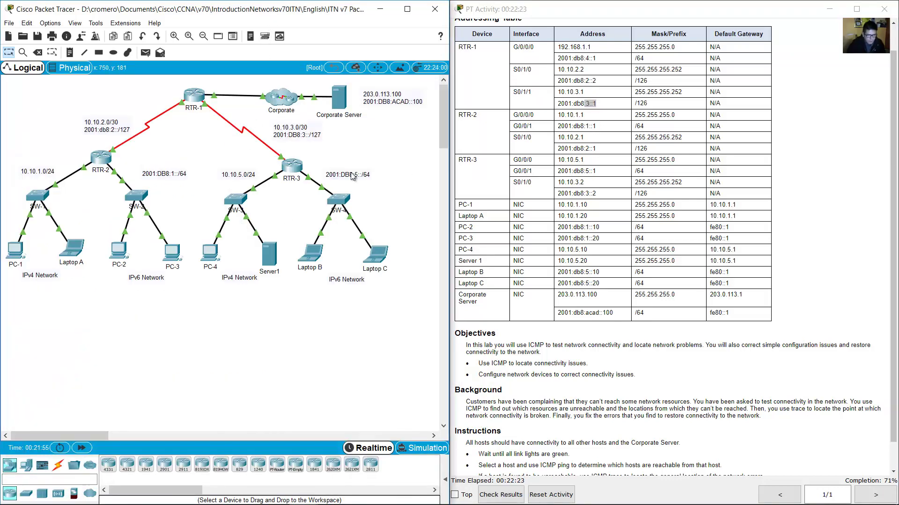
# - Open RTR-3's command line and enlarge its window over the lower part of the topology
pyautogui.click(287, 170)
pyautogui.moveTo(397, 120); pyautogui.dragTo(95, 230)
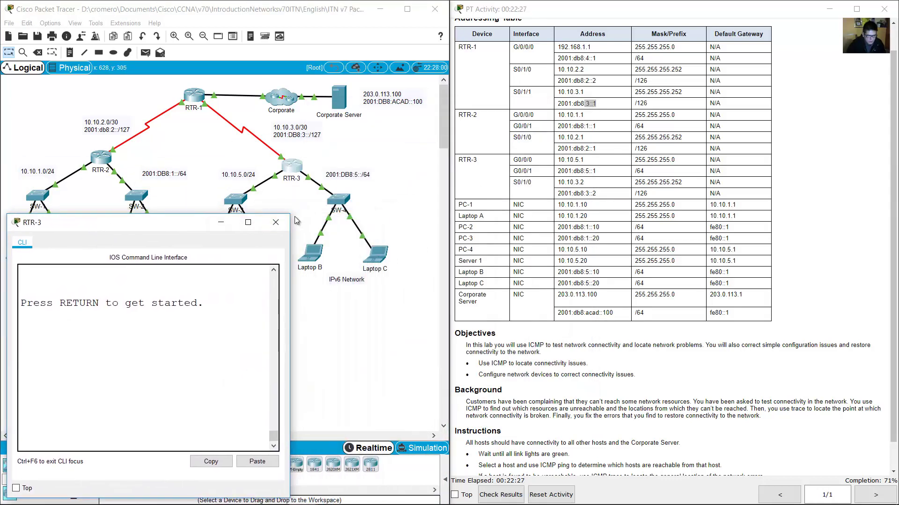
pyautogui.moveTo(291, 213); pyautogui.dragTo(442, 179)
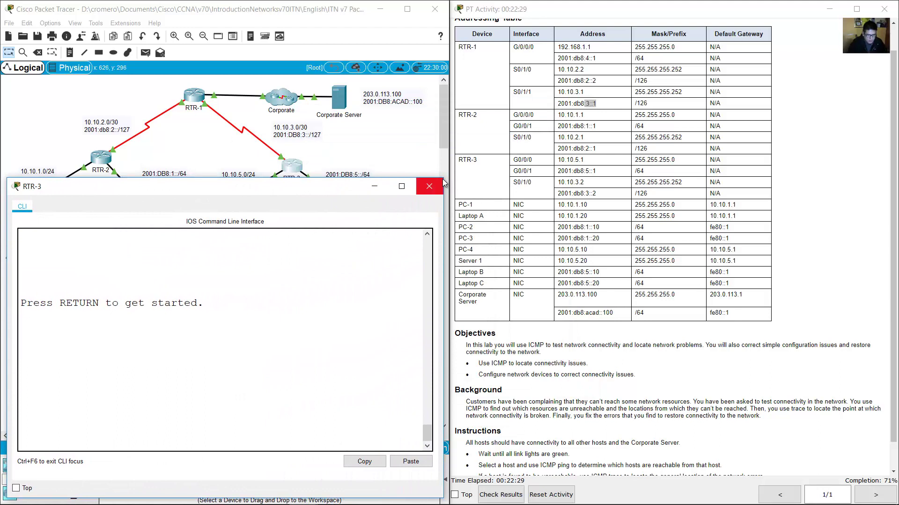
# - Enter privileged mode on RTR-3 and display its running configuration as far as the interface sections
pyautogui.press('Return')
pyautogui.write('enable')
pyautogui.press('Return')
pyautogui.write('show run')
pyautogui.press('Return')
pyautogui.press('space')
# - Compare RTR-3's GigabitEthernet0/0/0 IPv4 address and subnet mask with the addressing table
pyautogui.scroll(5, 203, 303)
pyautogui.scroll(1, 203, 304)
pyautogui.moveTo(145, 265); pyautogui.dragTo(216, 265)
pyautogui.moveTo(94, 277); pyautogui.dragTo(164, 276)
pyautogui.moveTo(513, 161); pyautogui.dragTo(584, 161)
# - Compare RTR-3's GigabitEthernet0/0/1 IPv6 address and prefix length with the addressing table
pyautogui.scroll(-2, 180, 322)
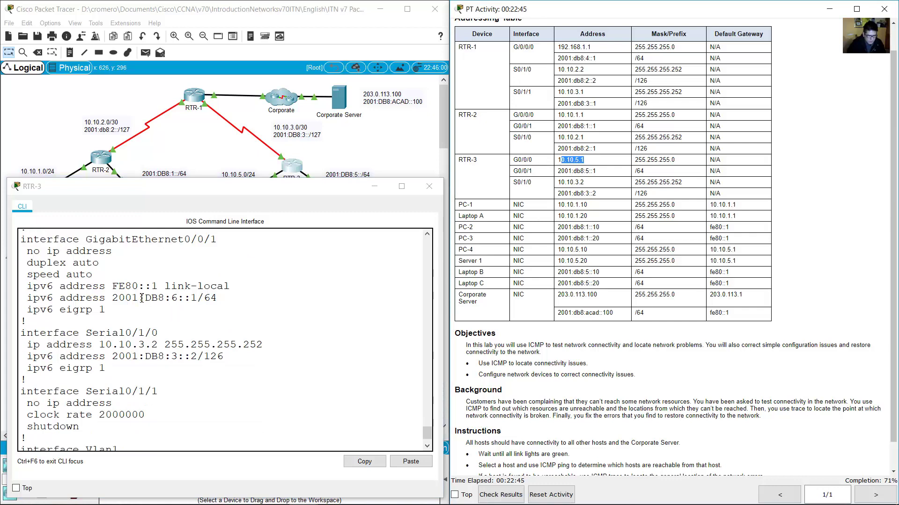
pyautogui.moveTo(161, 251); pyautogui.dragTo(200, 237)
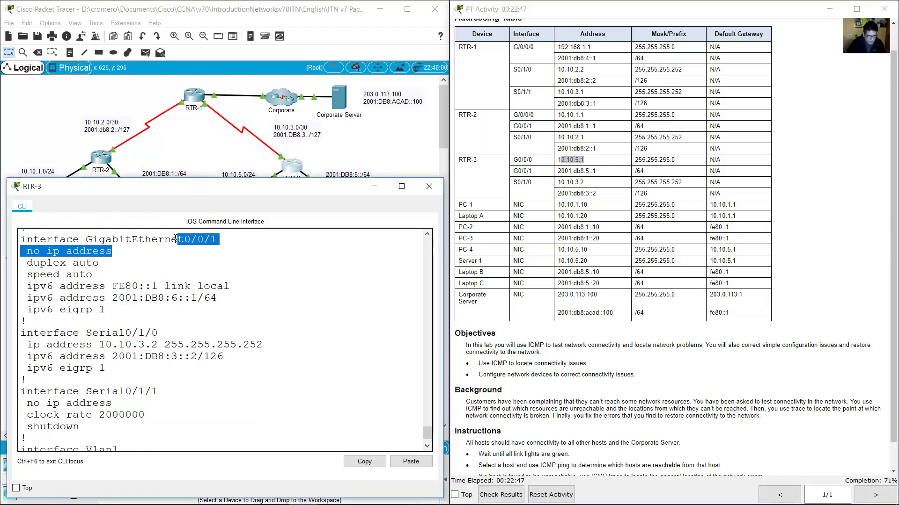
pyautogui.click(170, 304)
pyautogui.moveTo(164, 298); pyautogui.dragTo(217, 298)
pyautogui.moveTo(519, 172); pyautogui.dragTo(533, 173)
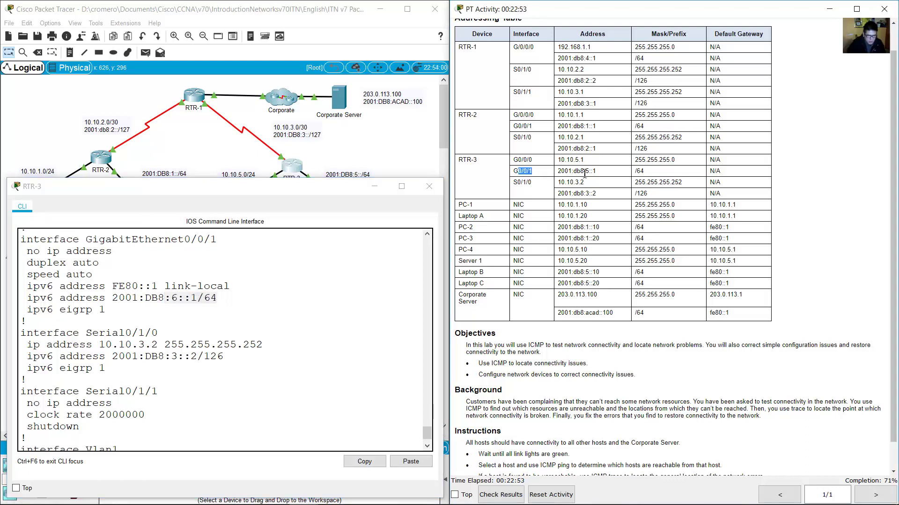
pyautogui.moveTo(585, 172); pyautogui.dragTo(598, 176)
pyautogui.click(588, 171)
pyautogui.doubleClick(579, 171)
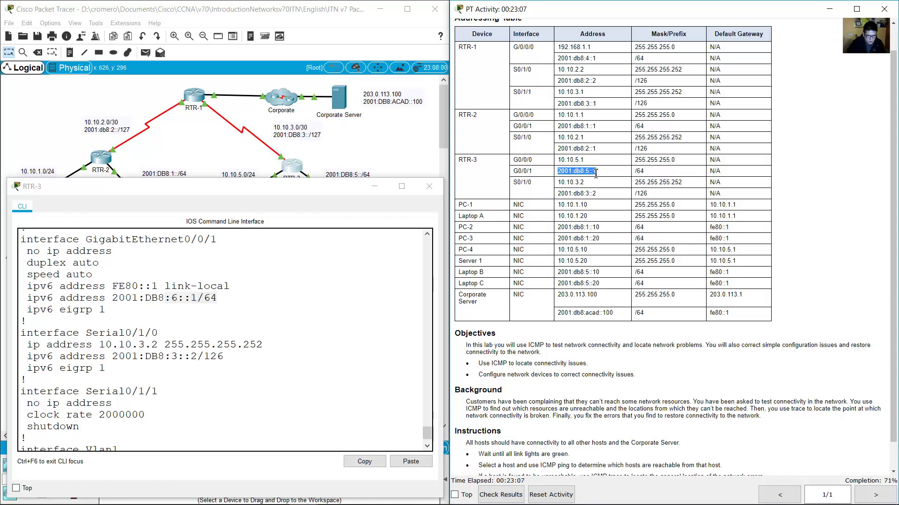
pyautogui.moveTo(167, 298); pyautogui.dragTo(217, 298)
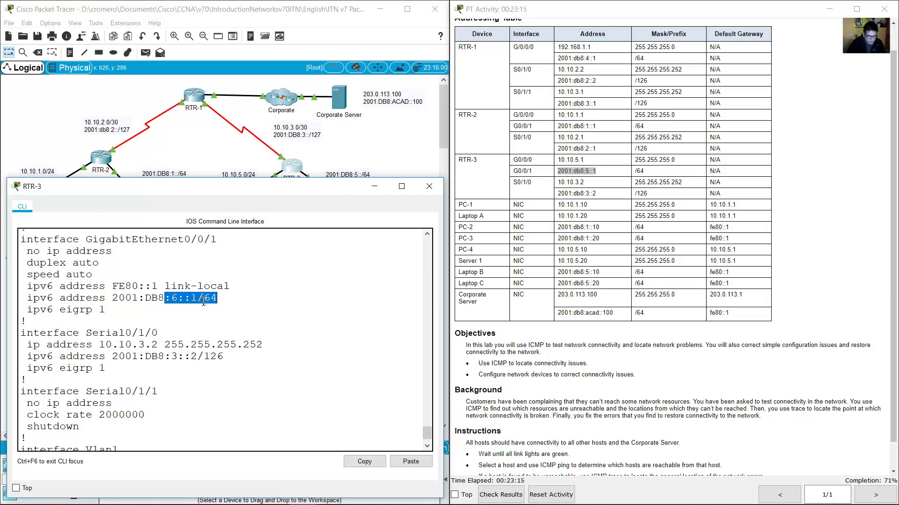
# - Page through the rest of RTR-3's running configuration and enter global configuration mode
pyautogui.scroll(-1, 203, 314)
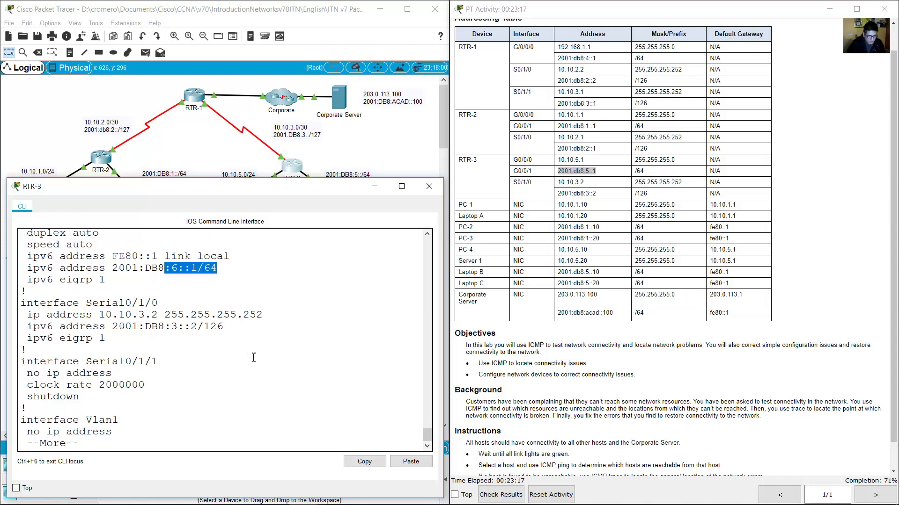
pyautogui.click(281, 373)
pyautogui.press('space')
pyautogui.press('space')
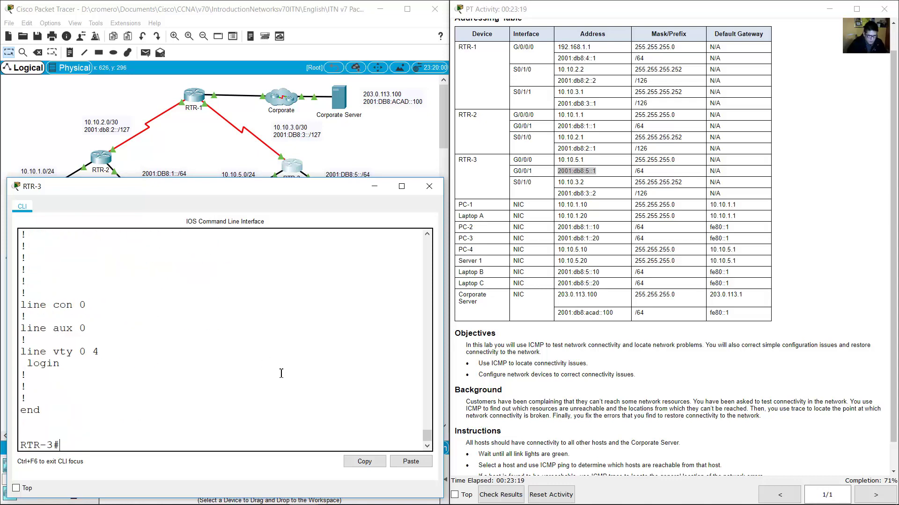
pyautogui.write('conf term')
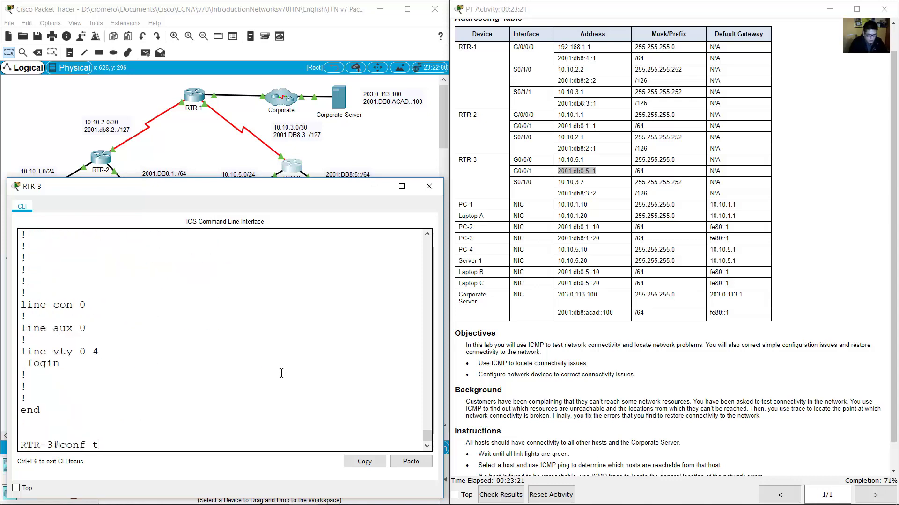
pyautogui.press('Return')
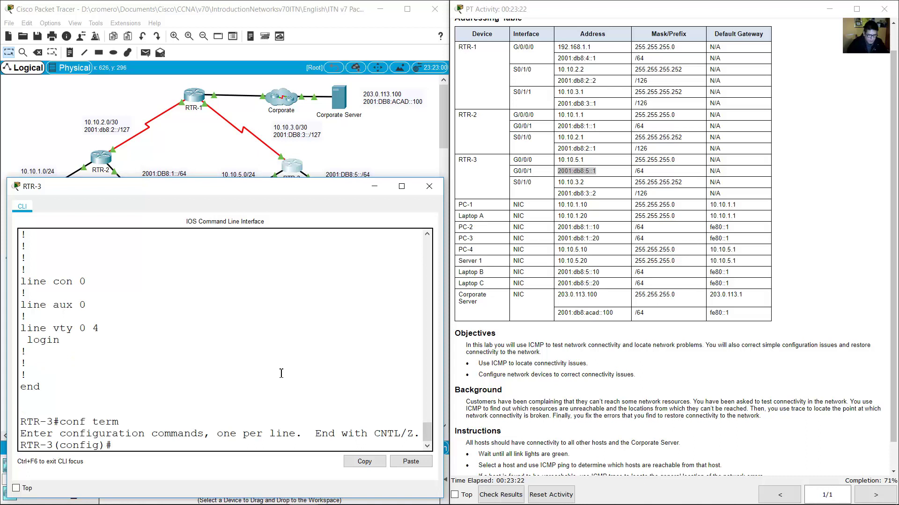
# - Enter interface configuration mode for g0/0/1 on RTR-3, matching the interface name in the addressing table
pyautogui.click(526, 183)
pyautogui.moveTo(534, 172); pyautogui.dragTo(513, 171)
pyautogui.click(299, 342)
pyautogui.write('int g0')
pyautogui.write('/0/')
pyautogui.press('BackSpace')
pyautogui.press('BackSpace')
pyautogui.press('BackSpace')
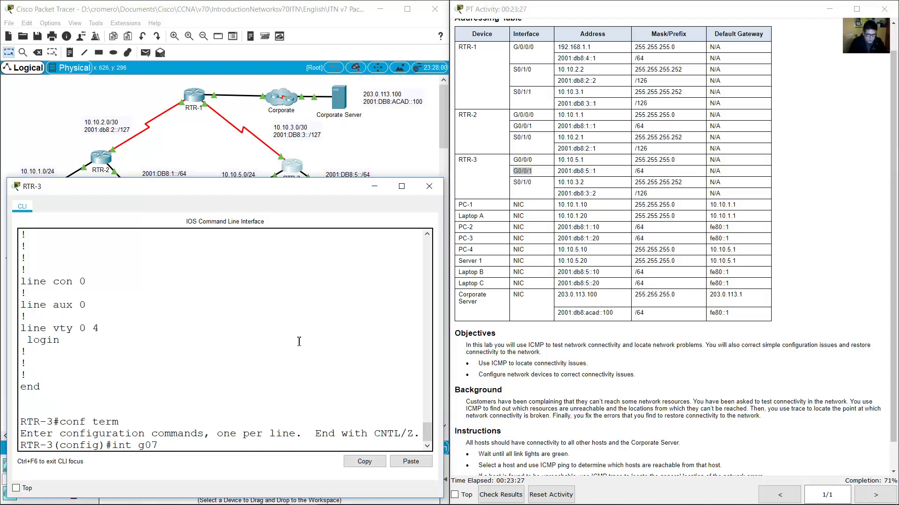
pyautogui.write('/0/1')
pyautogui.press('Return')
# - Remove the incorrect IPv6 address 2001:db8:6::1/64 from RTR-3's g0/0/1 interface, checking it against the running configuration output
pyautogui.write('ipv')
pyautogui.press('BackSpace')
pyautogui.press('BackSpace')
pyautogui.press('BackSpace')
pyautogui.press('BackSpace')
pyautogui.scroll(11, 274, 356)
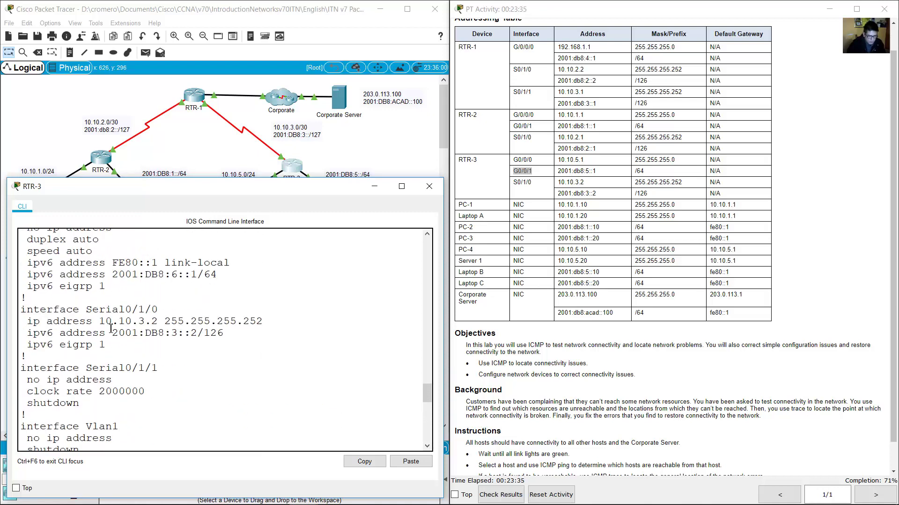
pyautogui.scroll(1, 132, 303)
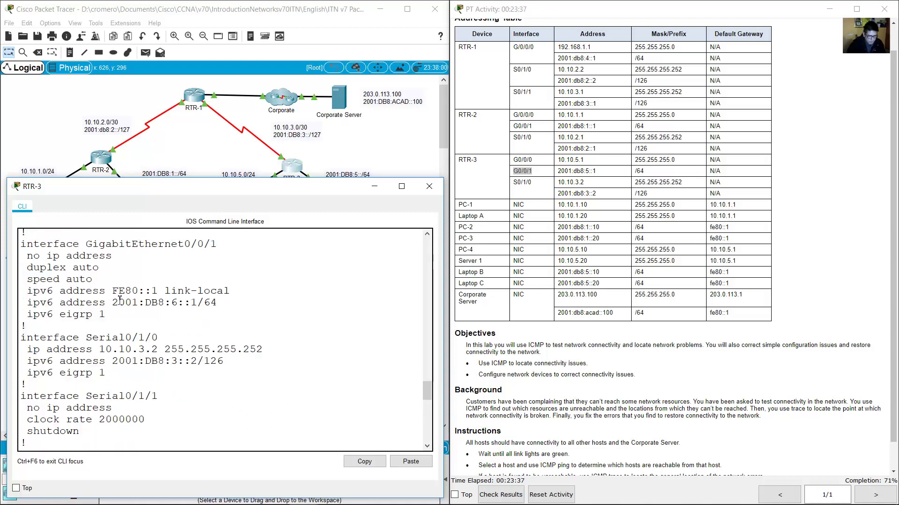
pyautogui.moveTo(114, 303); pyautogui.dragTo(220, 304)
pyautogui.scroll(-10, 246, 335)
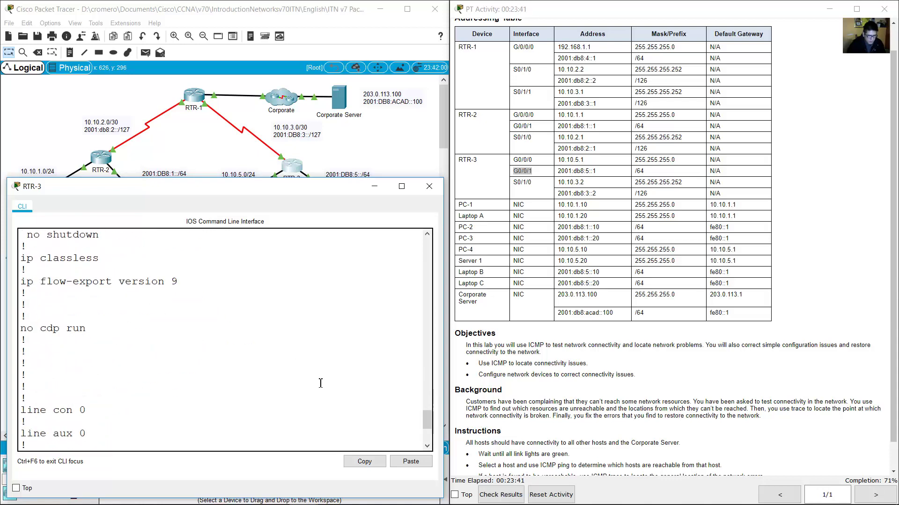
pyautogui.write('no ipv6 address 2001:db8')
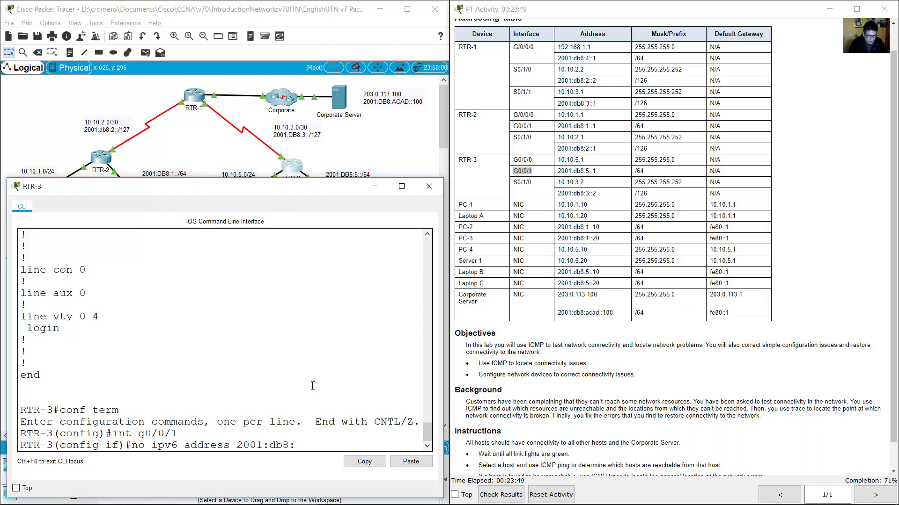
pyautogui.write(':6::1/64')
pyautogui.press('Return')
# - Assign IPv6 address 2001:db8:5::1/64 to RTR-3's g0/0/1 interface and exit configuration mode
pyautogui.press('Up')
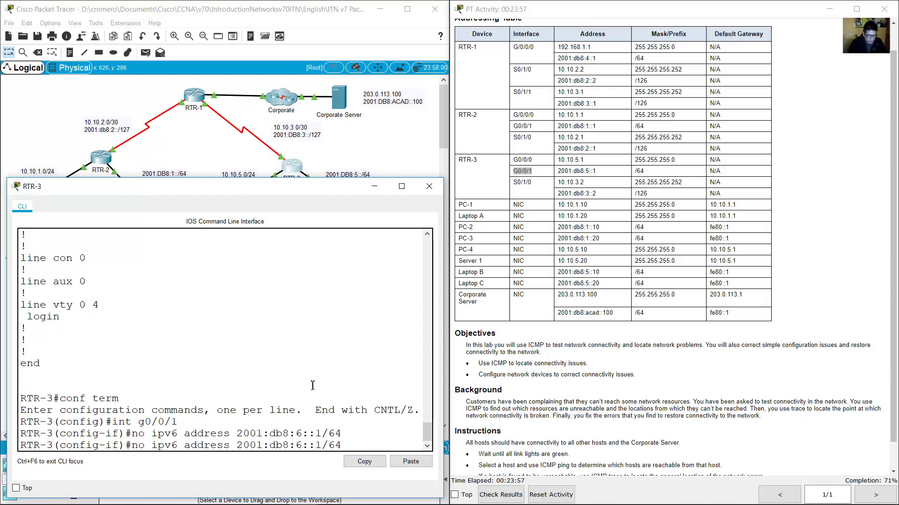
pyautogui.press('BackSpace')
pyautogui.press('BackSpace')
pyautogui.press('BackSpace')
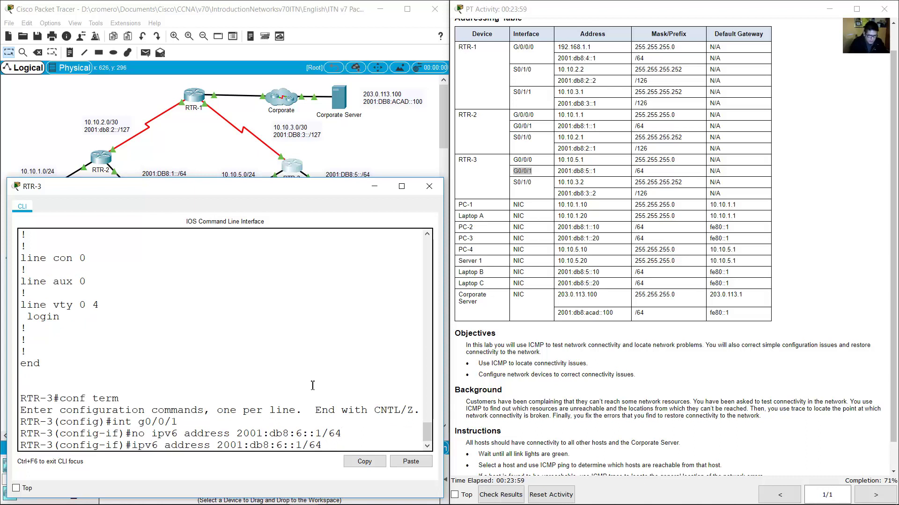
pyautogui.press('Right')
pyautogui.press('Right')
pyautogui.press('Right')
pyautogui.press('Right')
pyautogui.press('Right')
pyautogui.press('Right')
pyautogui.press('Right')
pyautogui.press('Right')
pyautogui.press('Right')
pyautogui.press('Right')
pyautogui.press('Right')
pyautogui.press('Right')
pyautogui.press('Right')
pyautogui.press('Right')
pyautogui.press('Right')
pyautogui.press('Right')
pyautogui.press('Right')
pyautogui.press('Right')
pyautogui.press('Right')
pyautogui.press('Right')
pyautogui.press('Right')
pyautogui.press('BackSpace')
pyautogui.write('5')
pyautogui.press('Right')
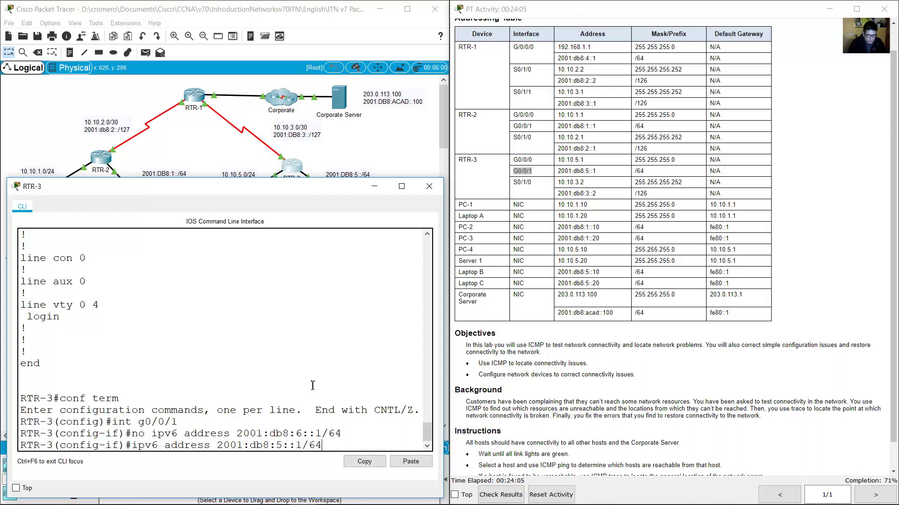
pyautogui.press('Return')
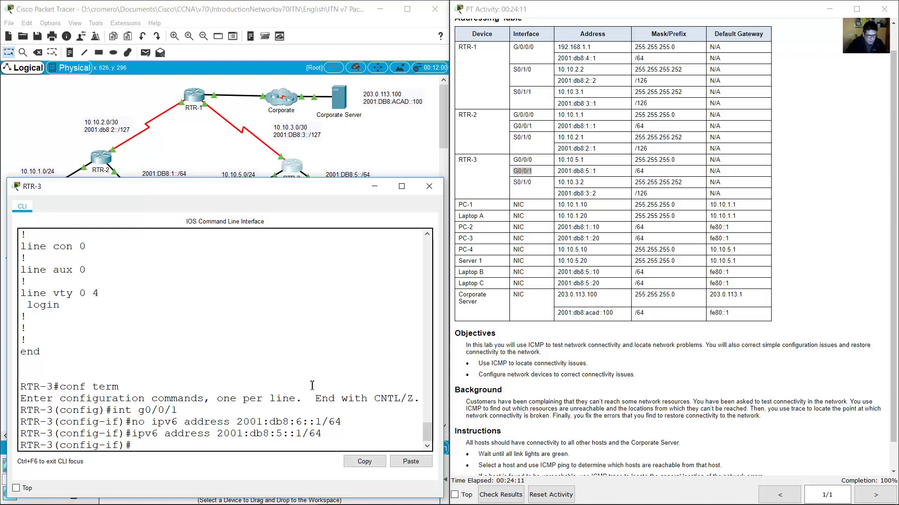
pyautogui.write('end')
pyautogui.press('Return')
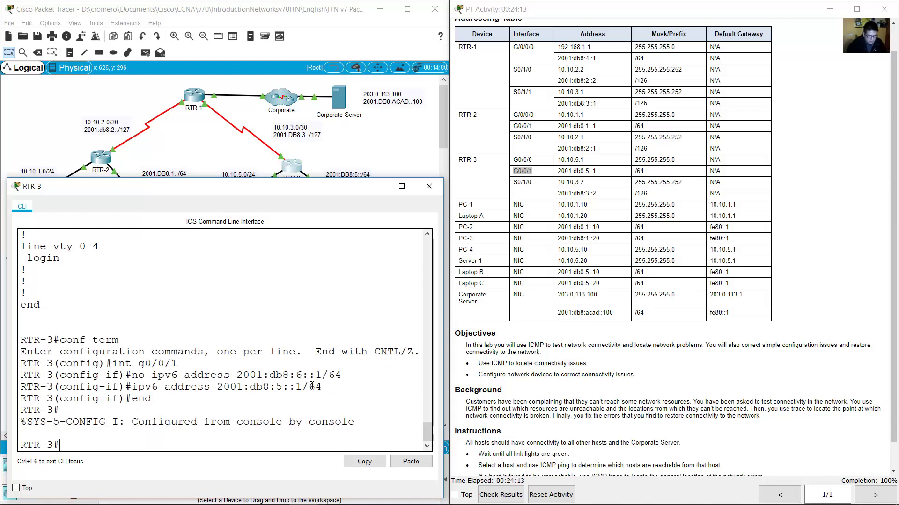
# - Minimize RTR-3's window and check the previous ping to Laptop B in PC-2's command prompt
pyautogui.click(374, 187)
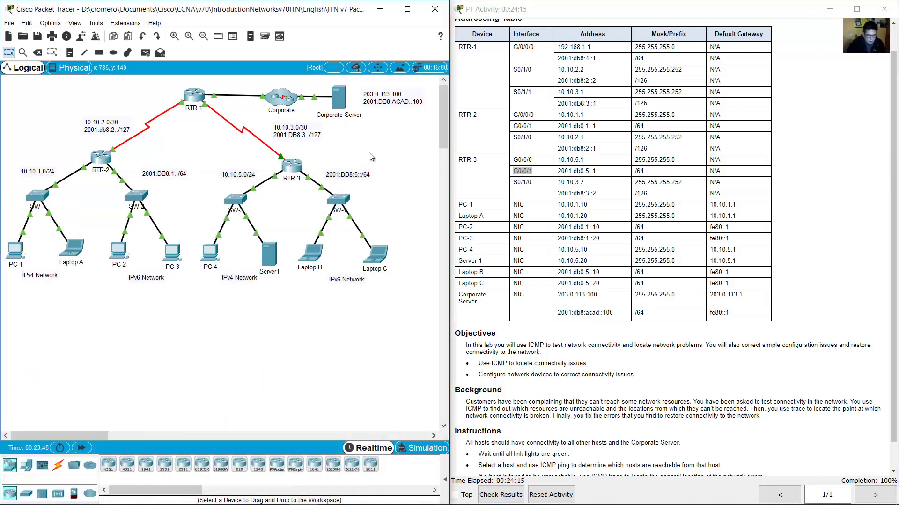
pyautogui.moveTo(141, 320); pyautogui.dragTo(100, 234)
pyautogui.click(114, 255)
pyautogui.click(197, 383)
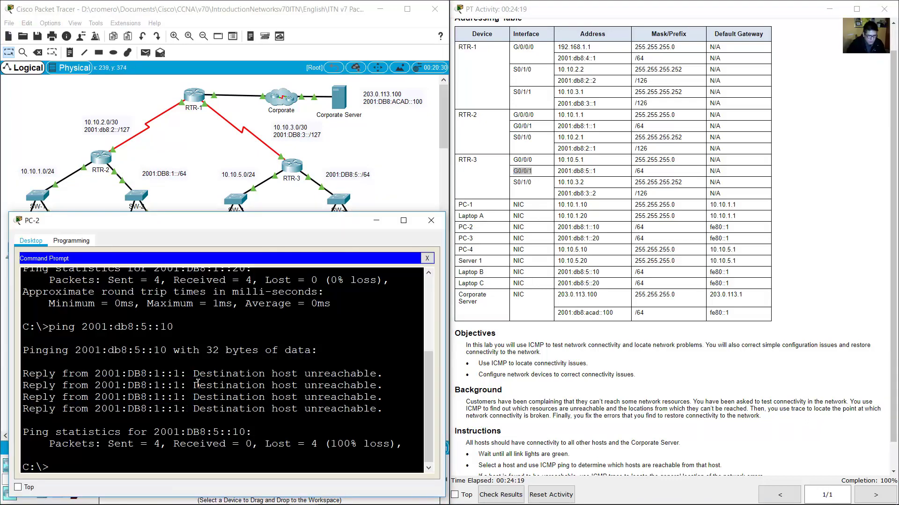
pyautogui.click(167, 169)
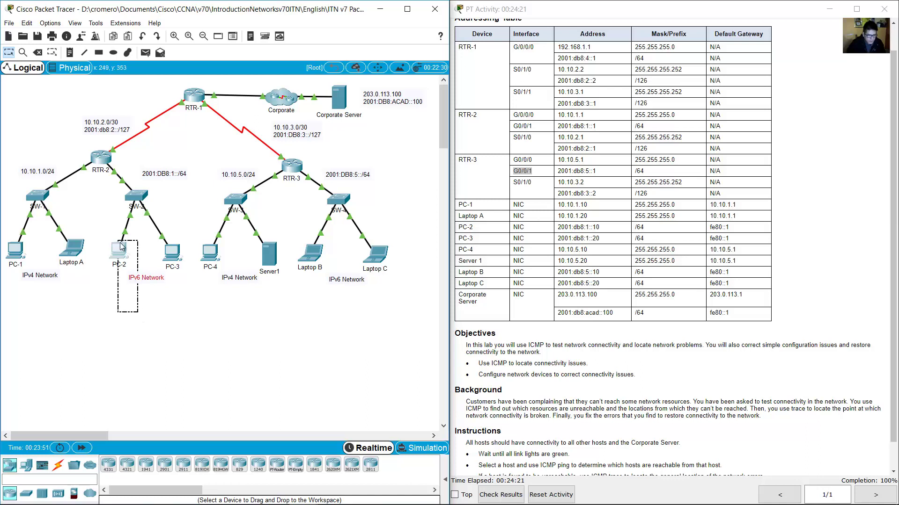
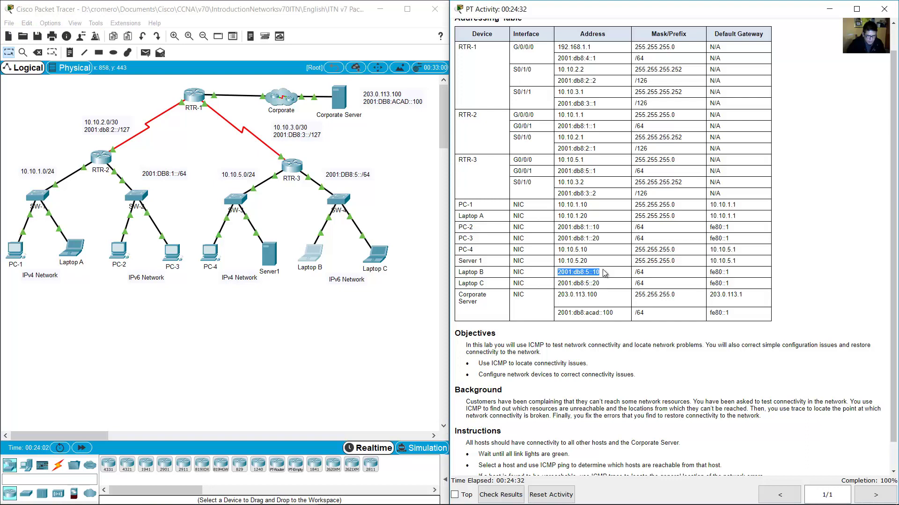
# - Repeat the ping from PC-2 to Laptop B at 2001:db8:5::10 and review the replies
pyautogui.click(121, 260)
pyautogui.click(121, 259)
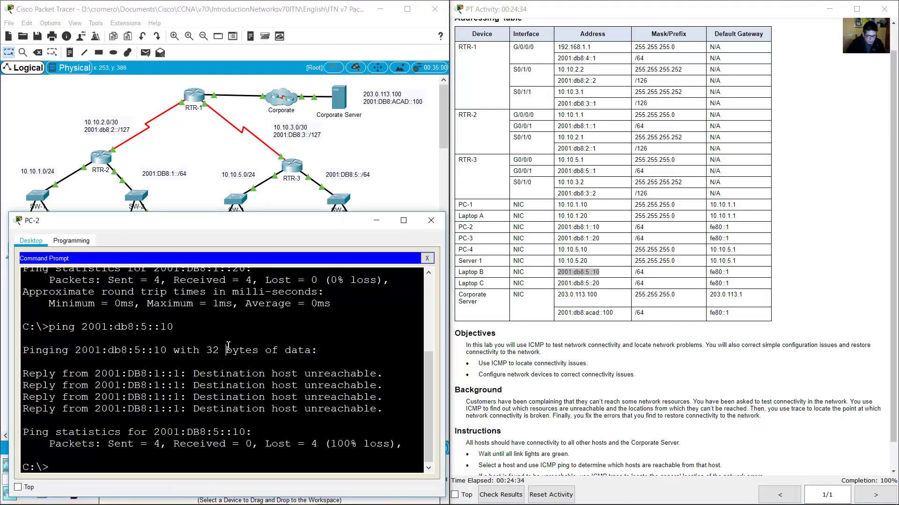
pyautogui.press('Up')
pyautogui.press('Left')
pyautogui.press('Left')
pyautogui.press('Left')
pyautogui.press('Left')
pyautogui.press('Left')
pyautogui.press('Left')
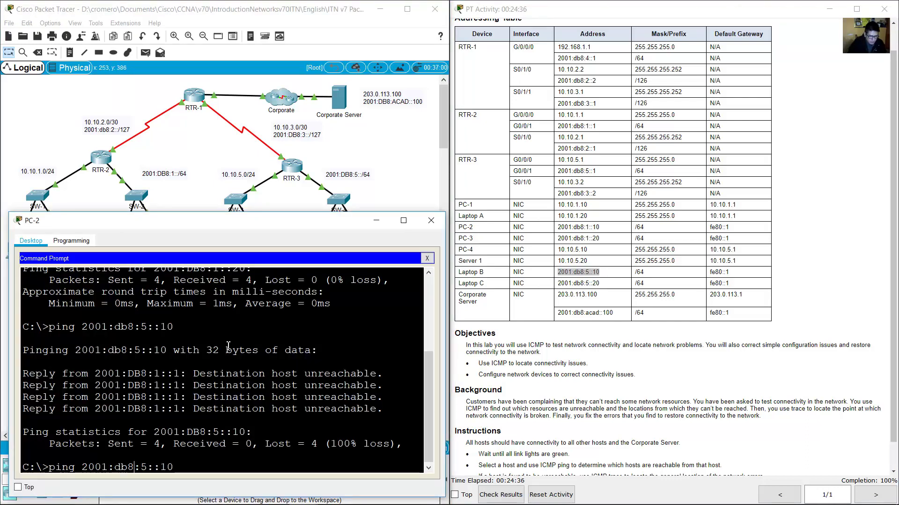
pyautogui.press('Return')
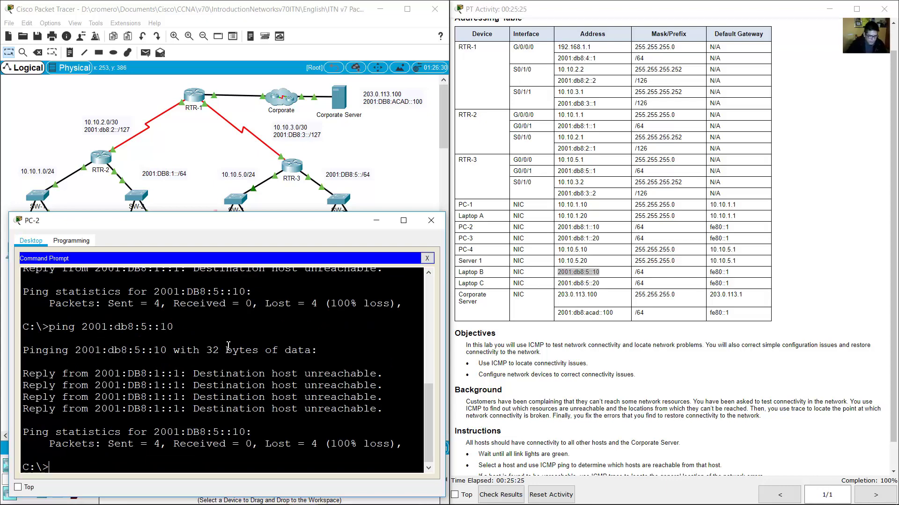
pyautogui.moveTo(193, 373); pyautogui.dragTo(411, 415)
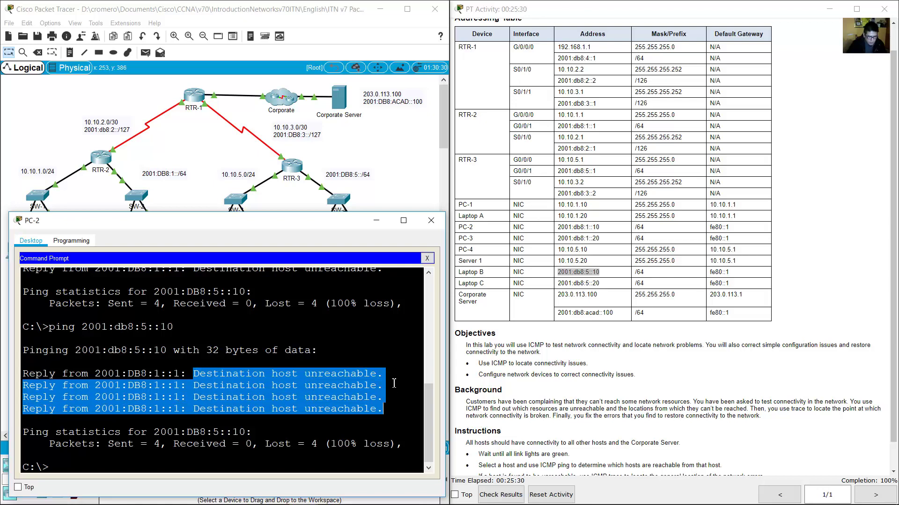
# - Return to RTR-3's command line and display its running configuration through the routing section
pyautogui.click(366, 143)
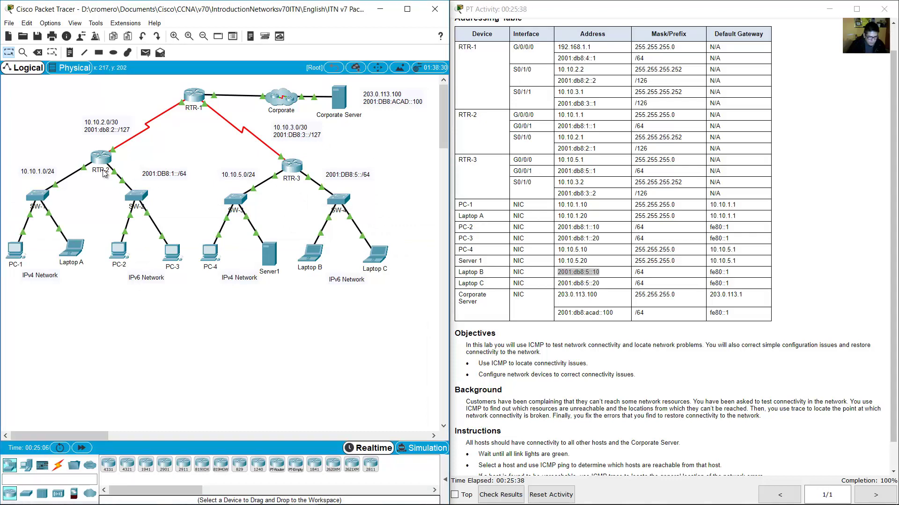
pyautogui.click(290, 168)
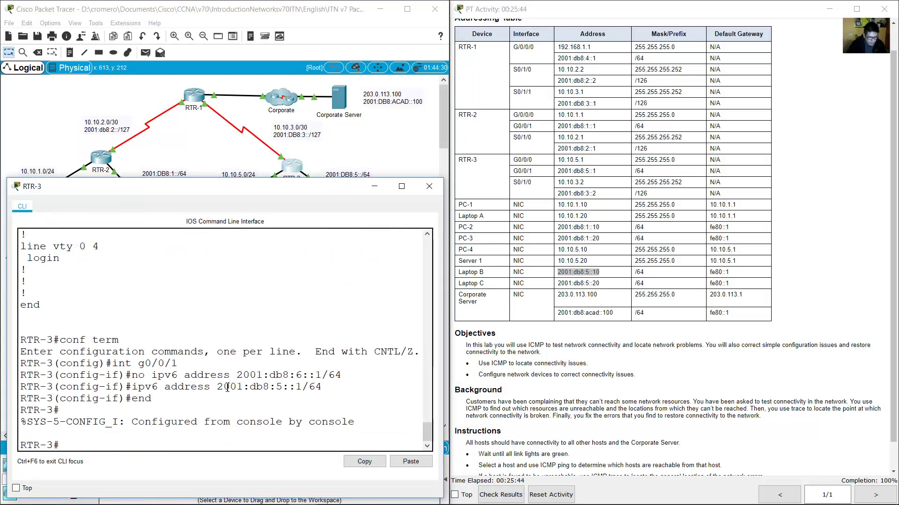
pyautogui.scroll(-1, 220, 403)
pyautogui.write('show ru')
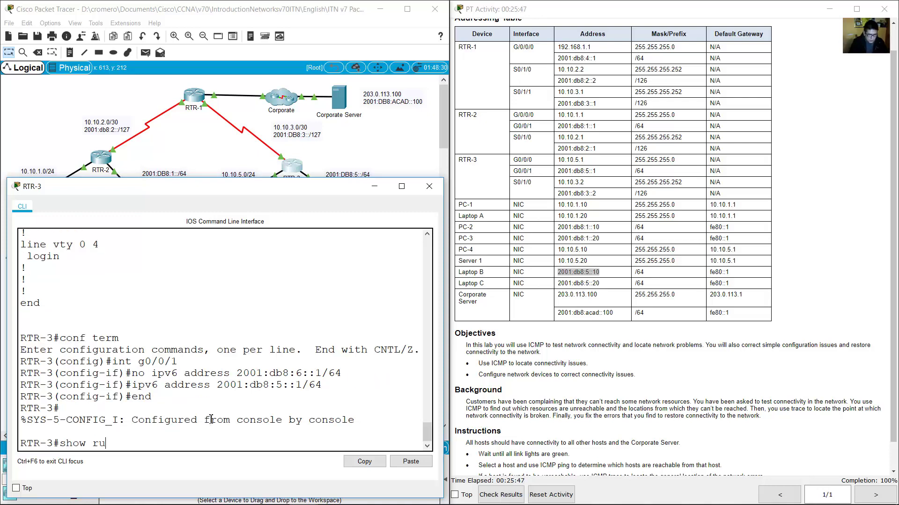
pyautogui.write('n')
pyautogui.press('Return')
pyautogui.press('space')
pyautogui.press('space')
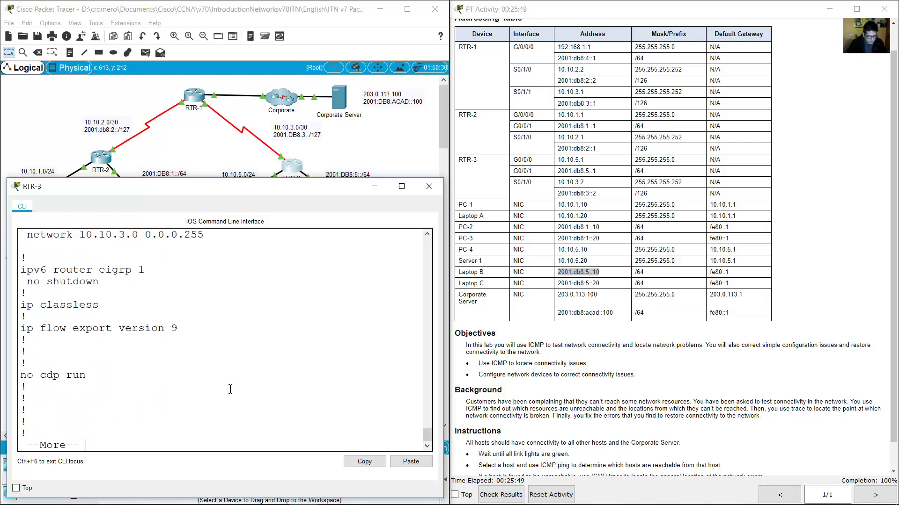
# - Examine the IPv6 EIGRP routing section and the interface settings in RTR-3's running configuration
pyautogui.scroll(3, 230, 389)
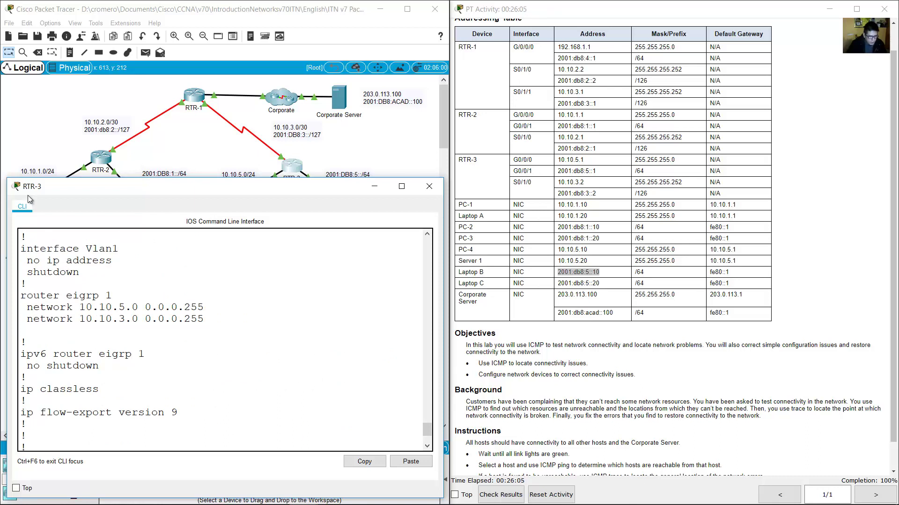
pyautogui.moveTo(99, 356); pyautogui.dragTo(136, 358)
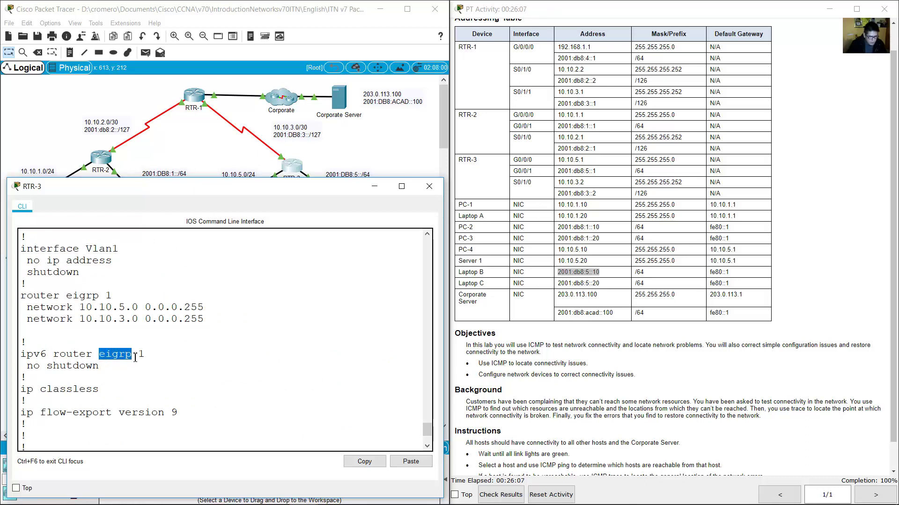
pyautogui.moveTo(47, 355); pyautogui.dragTo(18, 358)
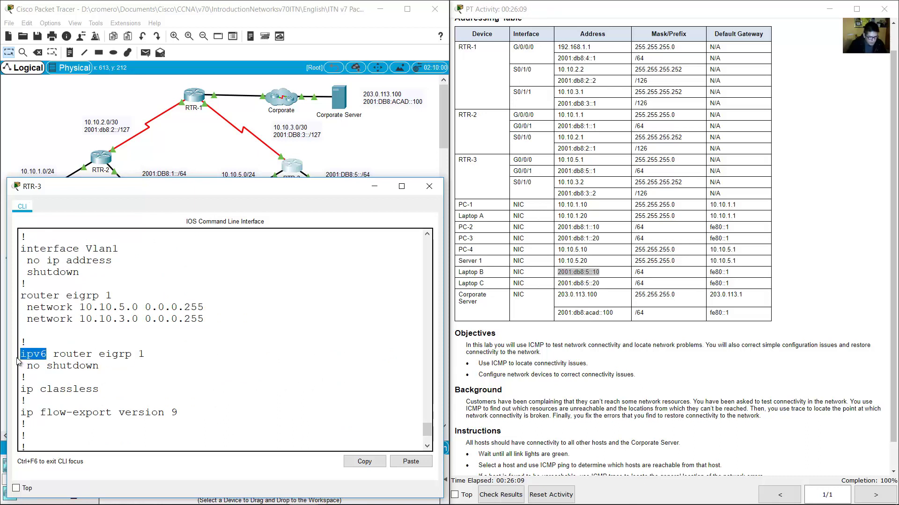
pyautogui.click(116, 366)
pyautogui.scroll(15, 228, 384)
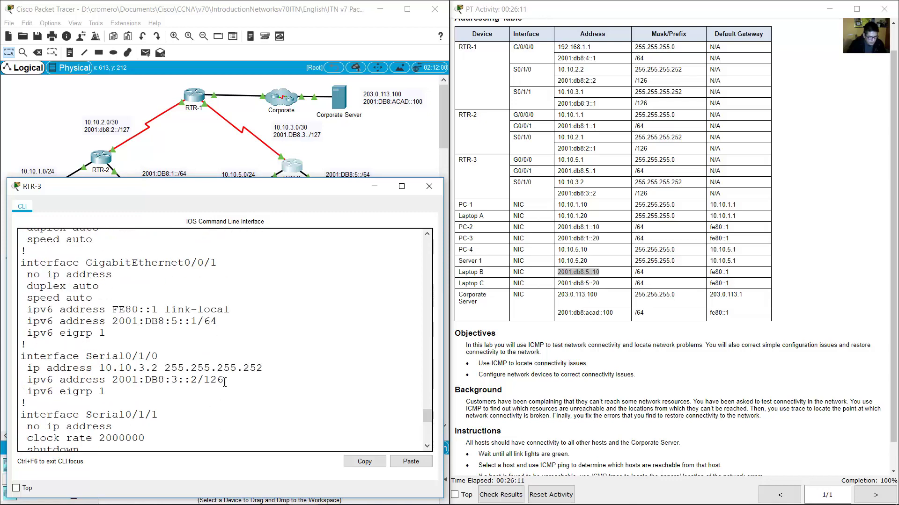
pyautogui.scroll(10, 229, 384)
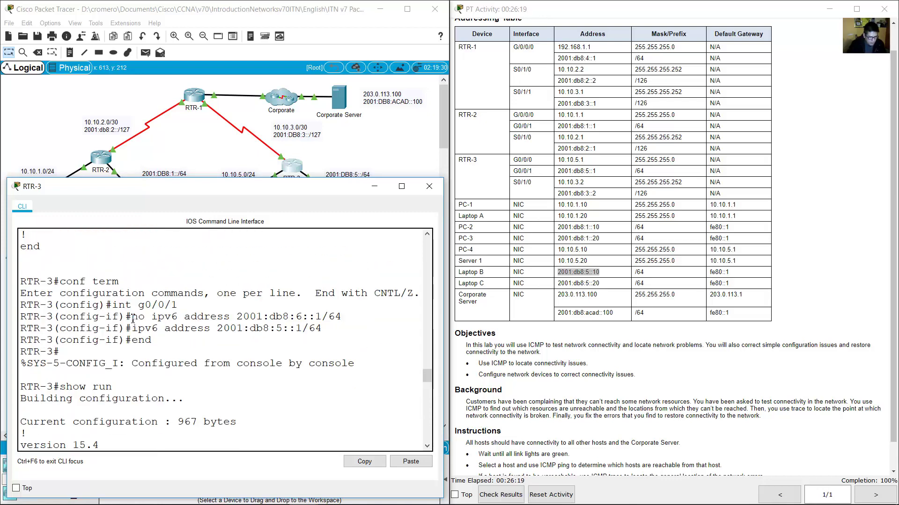
# - Review the IPv6 address commands entered earlier on RTR-3's g0/0/1 and recheck the IPv6 EIGRP entry
pyautogui.moveTo(132, 317); pyautogui.dragTo(323, 330)
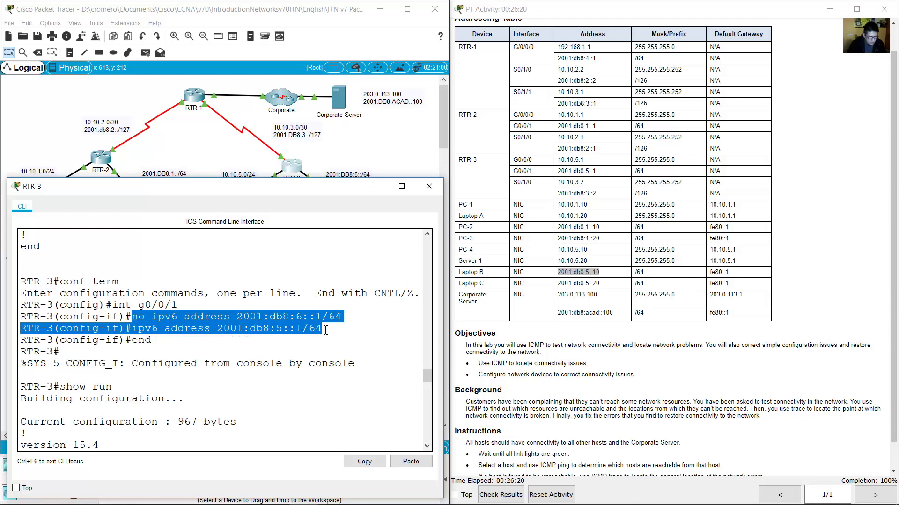
pyautogui.click(289, 329)
pyautogui.moveTo(133, 317); pyautogui.dragTo(184, 341)
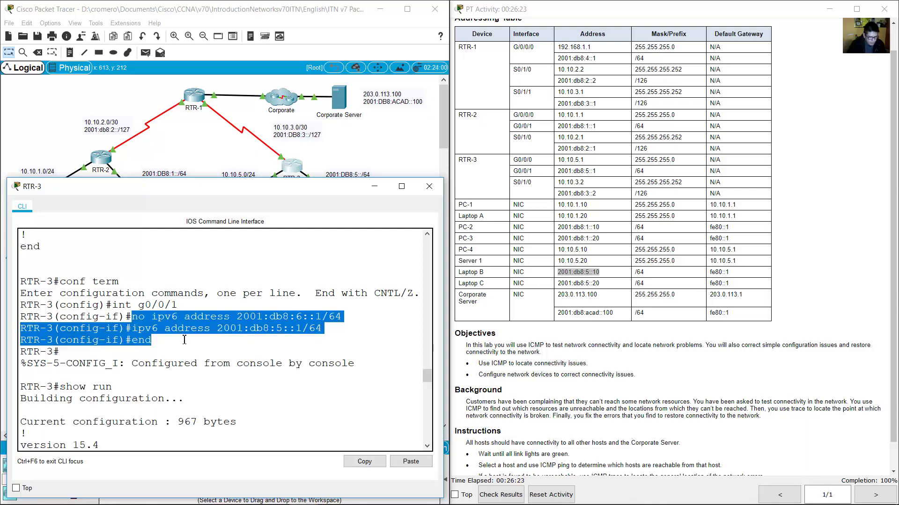
pyautogui.click(172, 337)
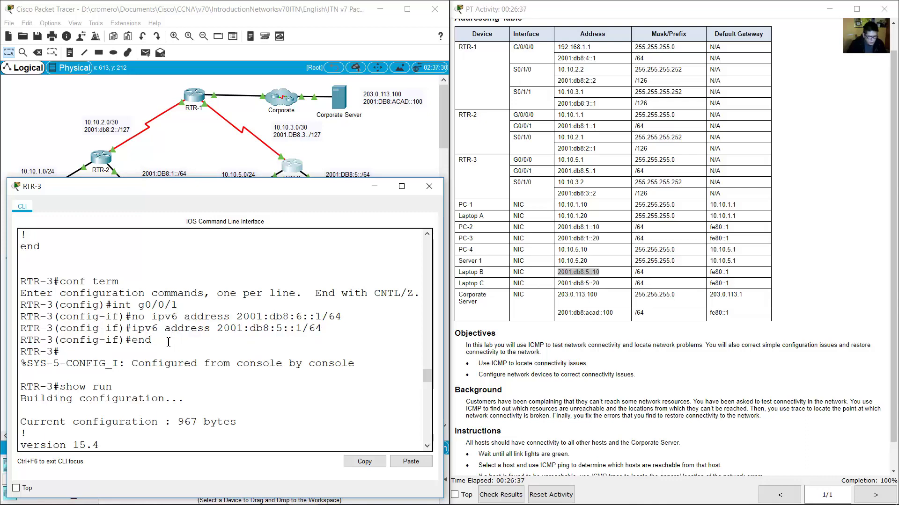
pyautogui.moveTo(123, 305); pyautogui.dragTo(177, 311)
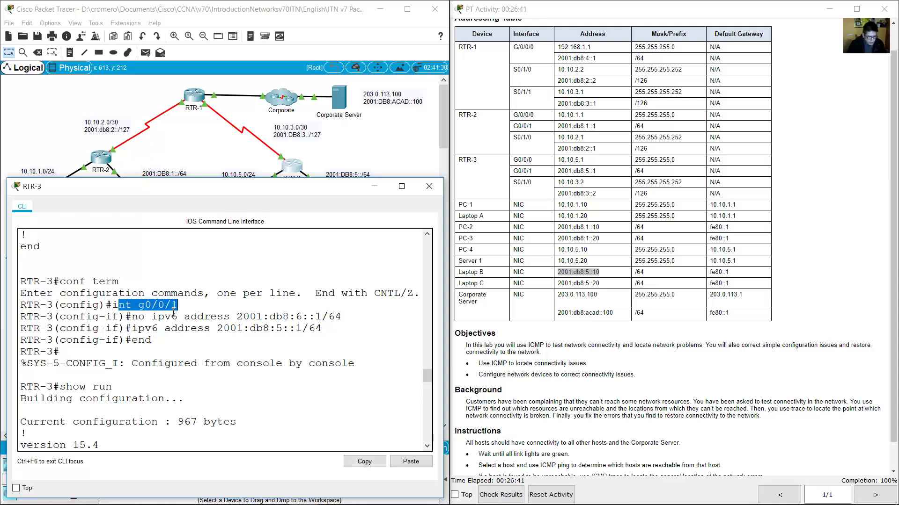
pyautogui.click(164, 336)
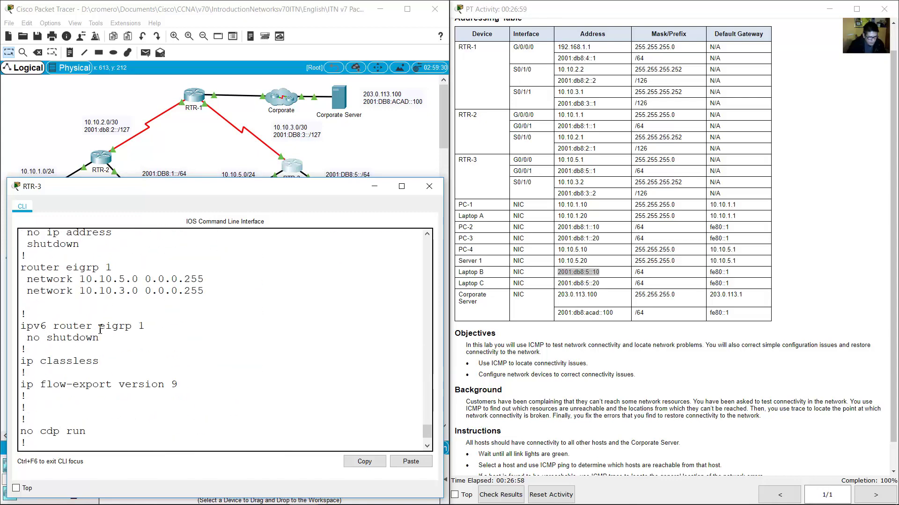
pyautogui.doubleClick(97, 327)
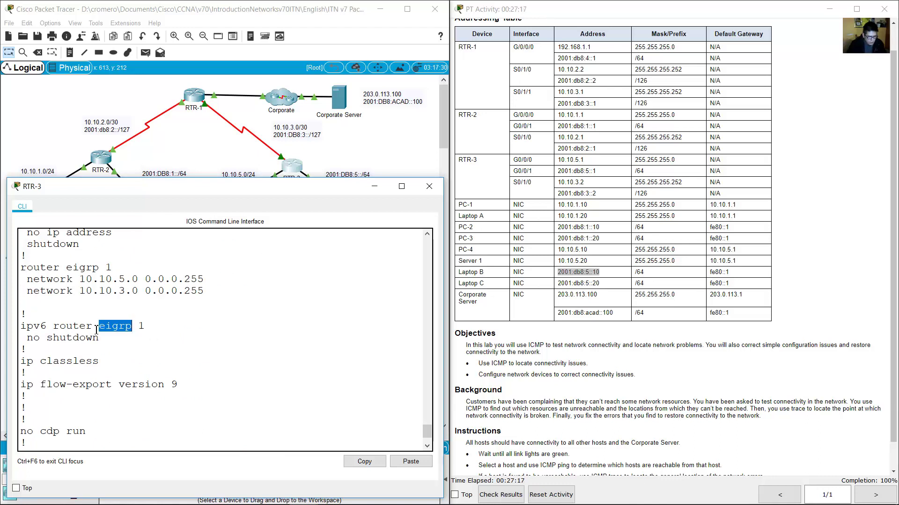
# - Leave the configuration listing, enter configuration mode on RTR-3 and shut down interface g0/0/1
pyautogui.scroll(-2, 96, 331)
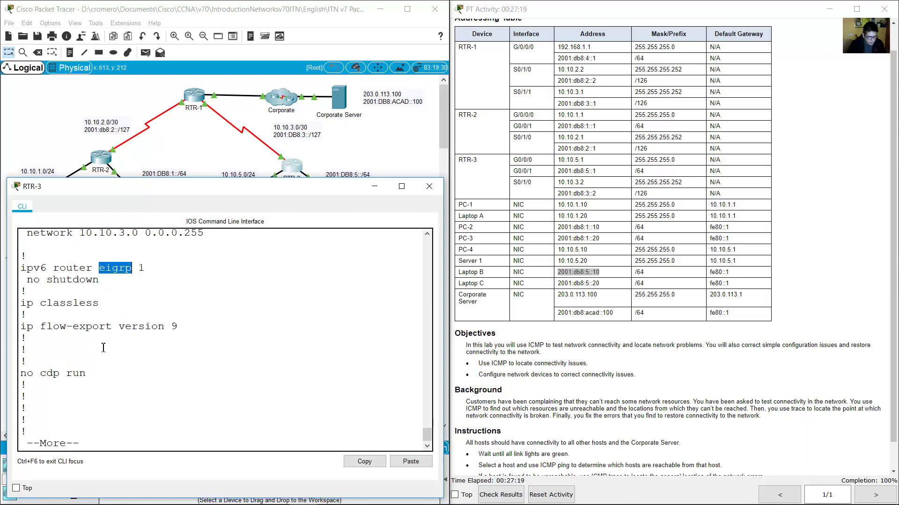
pyautogui.press('space')
pyautogui.write('conf term')
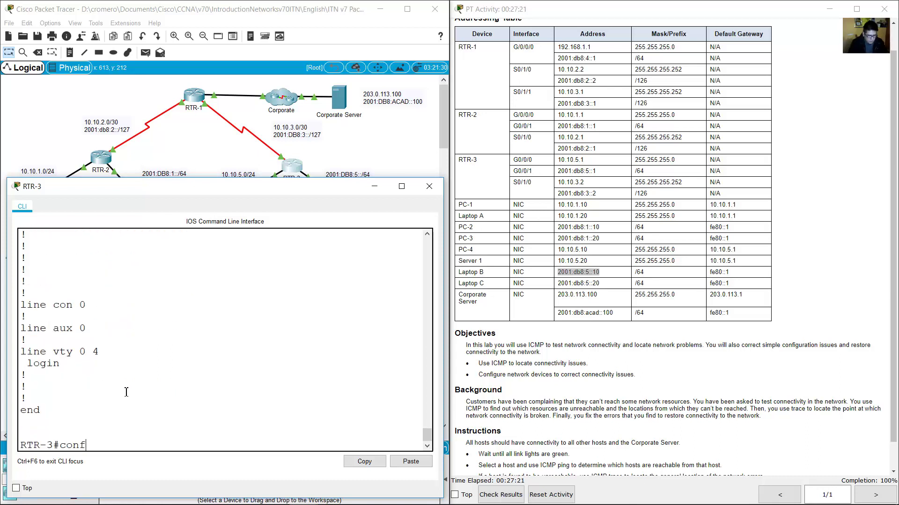
pyautogui.press('Return')
pyautogui.write('int g0/0')
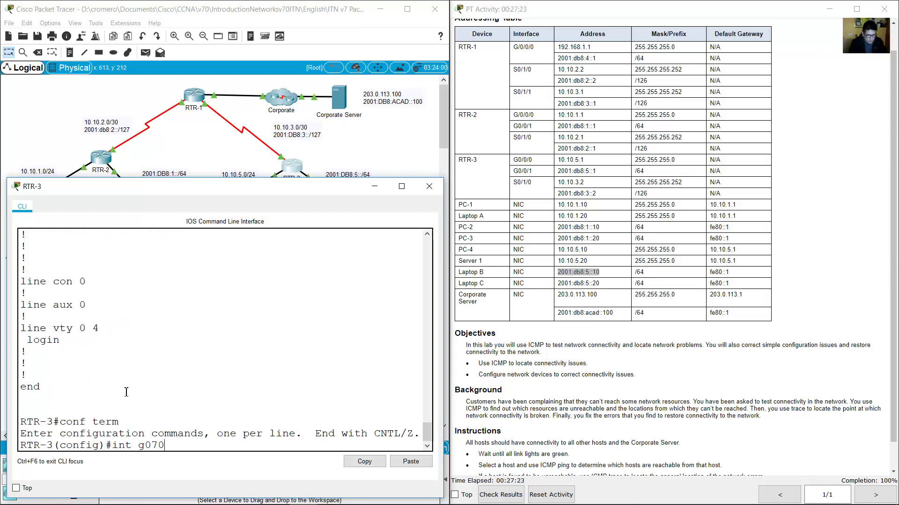
pyautogui.press('BackSpace')
pyautogui.write('0/1')
pyautogui.press('Return')
pyautogui.write('shutdown')
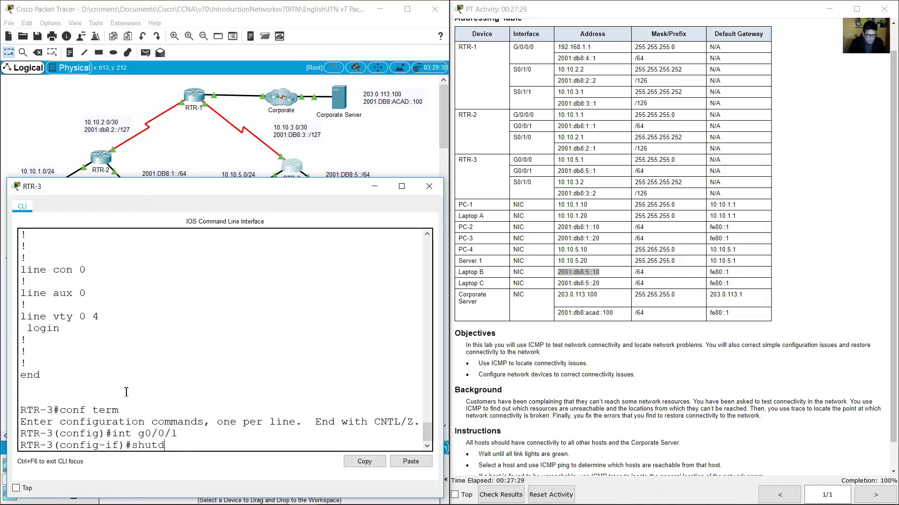
pyautogui.press('Return')
pyautogui.press('Return')
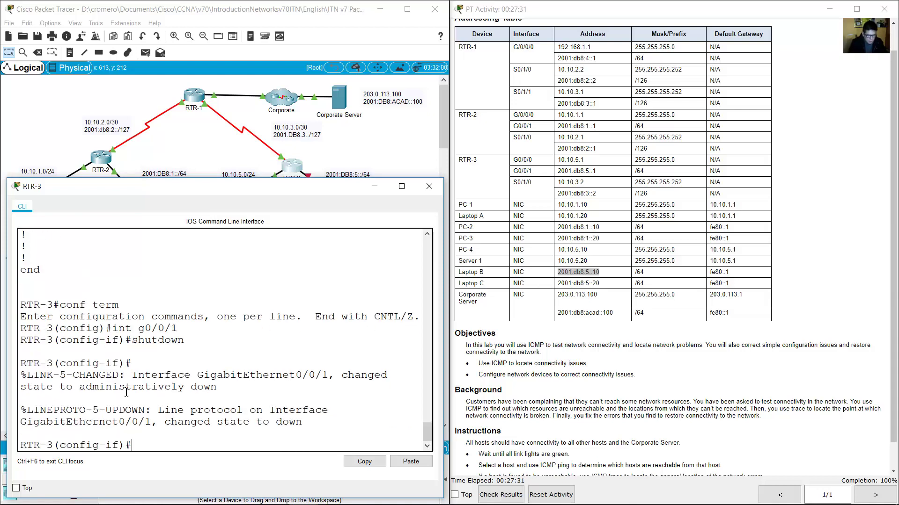
# - Re-enable RTR-3's g0/0/1 interface with no shutdown and minimize the router's window
pyautogui.write('no shutdown')
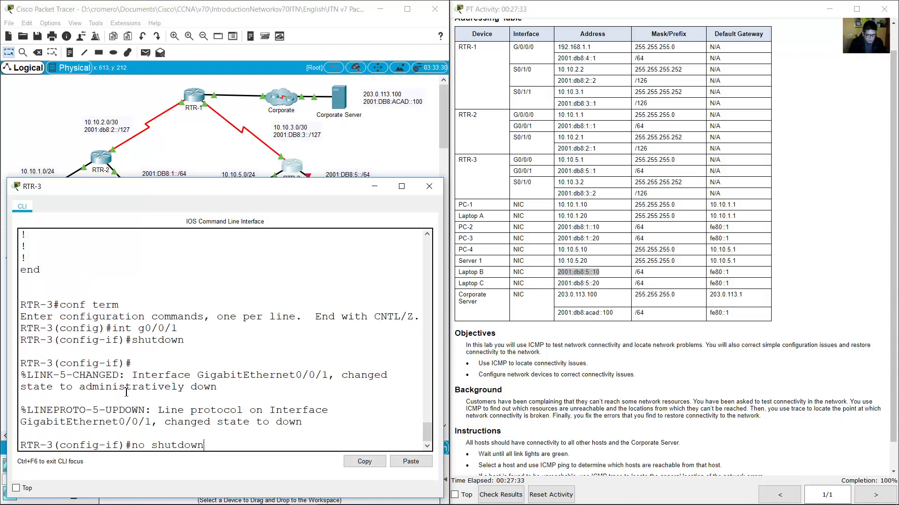
pyautogui.press('Return')
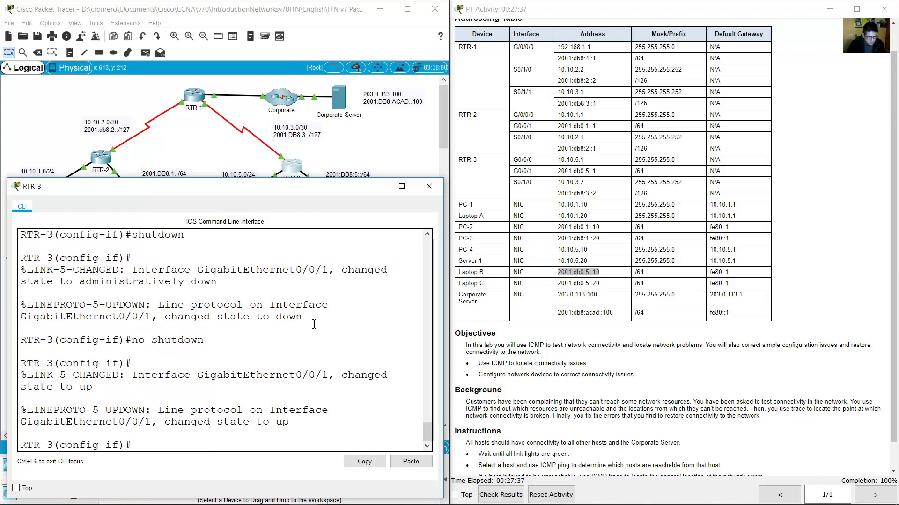
pyautogui.click(374, 186)
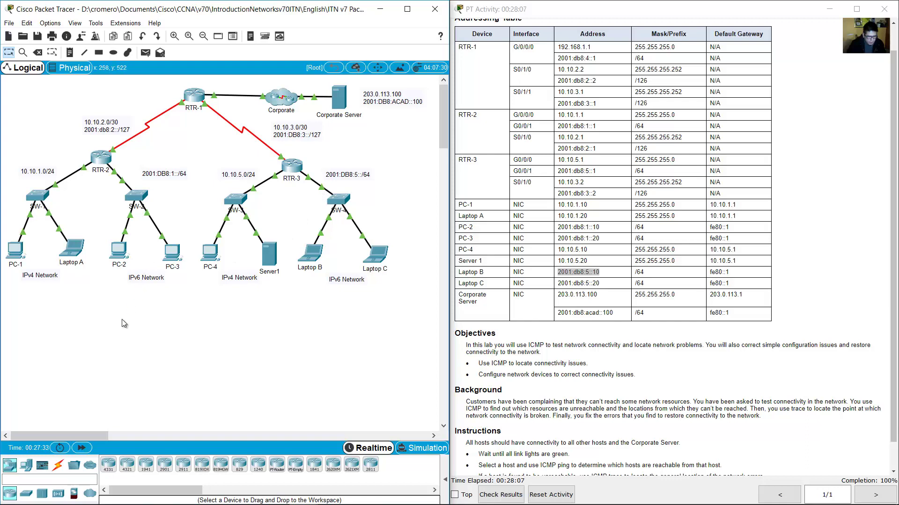
# - Repeat the ping from PC-2's command prompt to Laptop B at 2001:db8:5::10 and return to the topology
pyautogui.moveTo(122, 320); pyautogui.dragTo(111, 252)
pyautogui.click(118, 250)
pyautogui.click(188, 347)
pyautogui.press('Up')
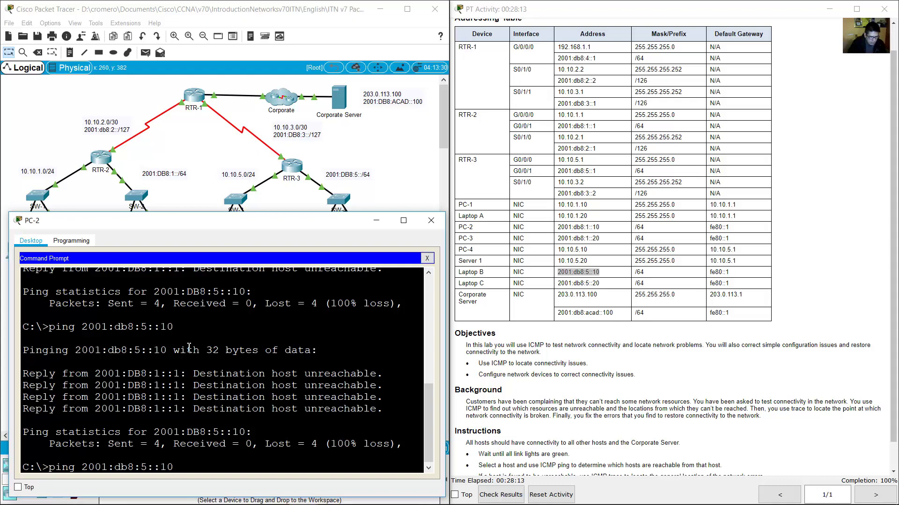
pyautogui.press('Return')
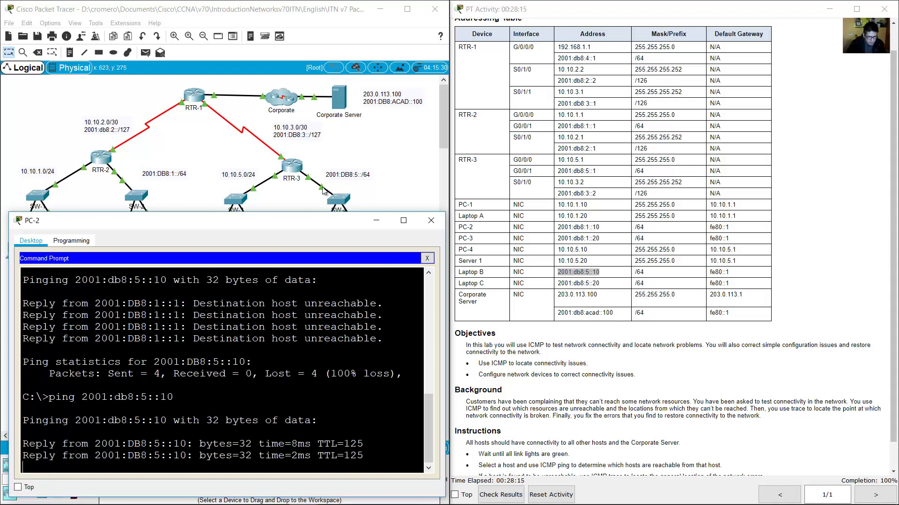
pyautogui.click(377, 148)
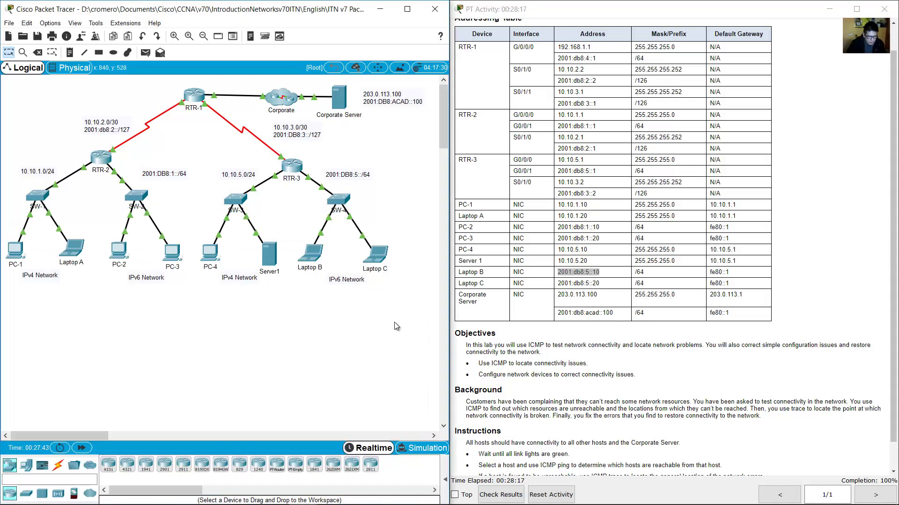
# - Look up Laptop C's address in the addressing table and ping 2001:db8:5::20 from PC-2
pyautogui.moveTo(396, 323); pyautogui.dragTo(354, 241)
pyautogui.moveTo(576, 284); pyautogui.dragTo(600, 284)
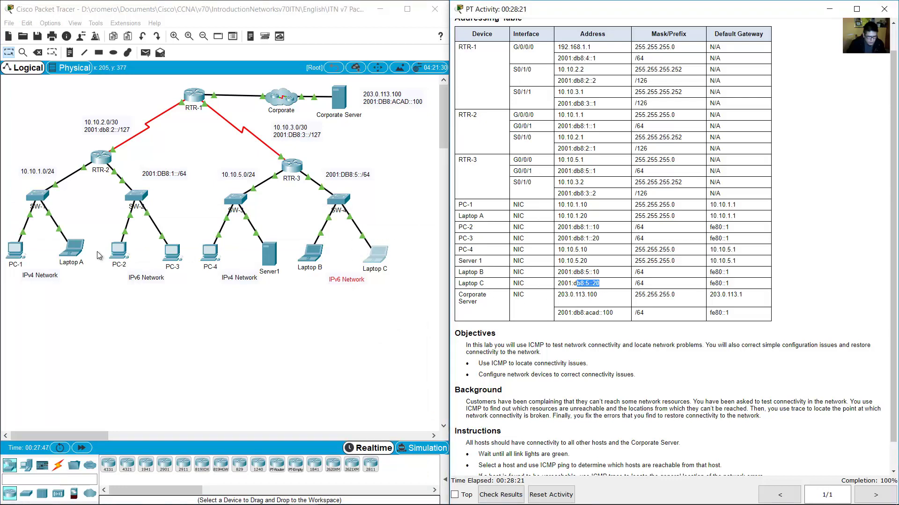
pyautogui.click(119, 254)
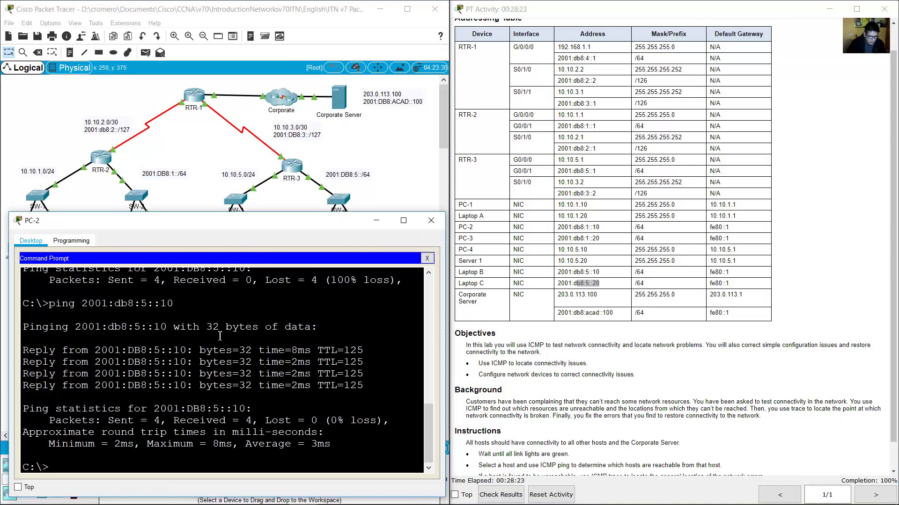
pyautogui.press('Up')
pyautogui.press('Left')
pyautogui.press('BackSpace')
pyautogui.write('2')
pyautogui.press('Return')
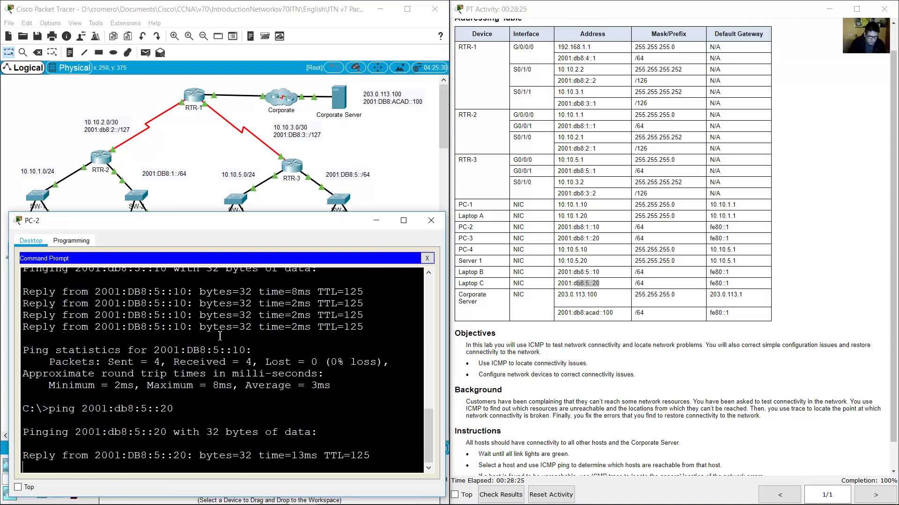
pyautogui.click(361, 136)
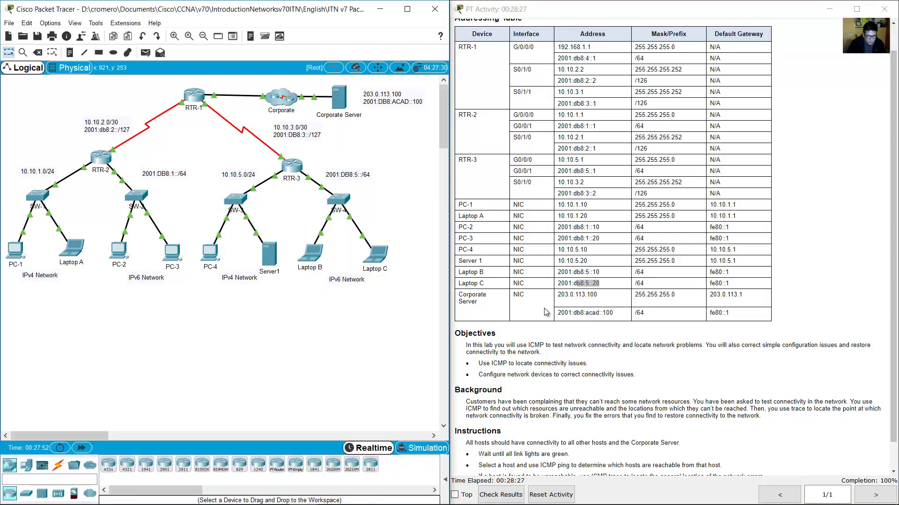
# - Ping the Corporate Server from PC-2 at 2001:db8:acad::100 and minimize PC-2's window
pyautogui.click(470, 299)
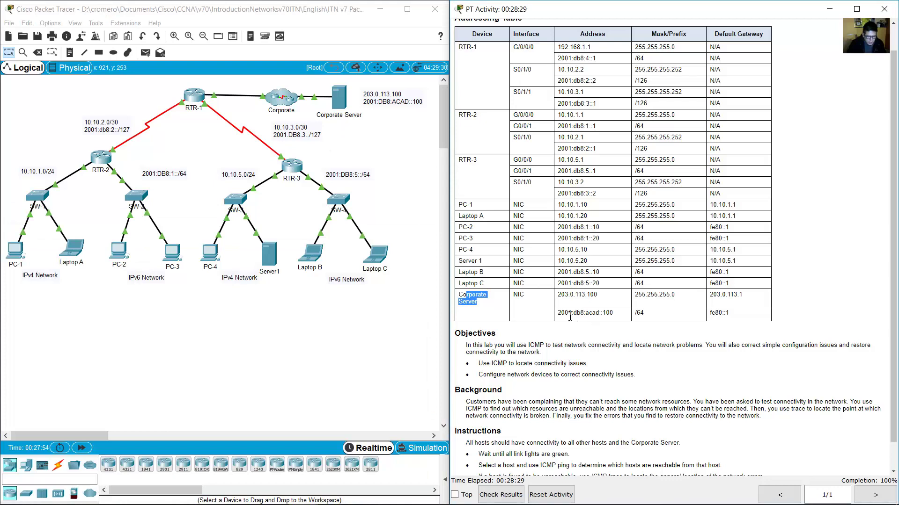
pyautogui.moveTo(561, 313); pyautogui.dragTo(614, 313)
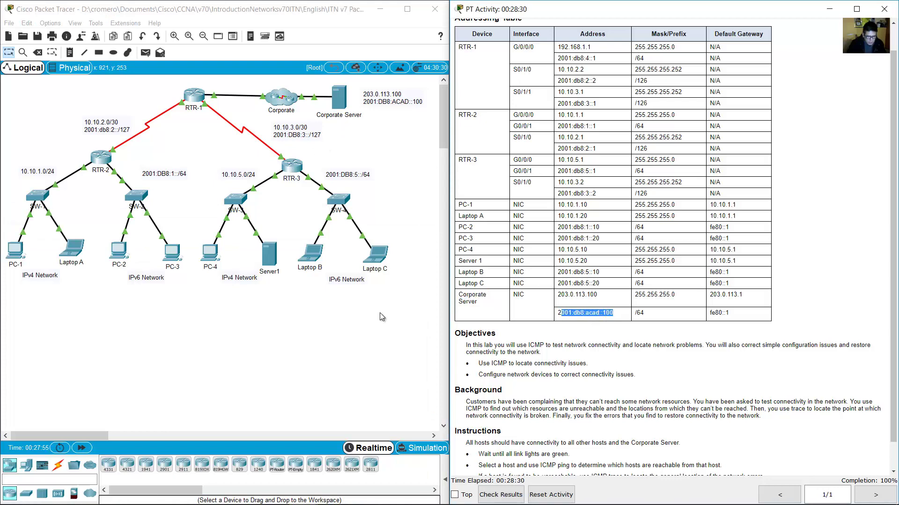
pyautogui.click(123, 251)
pyautogui.press('Up')
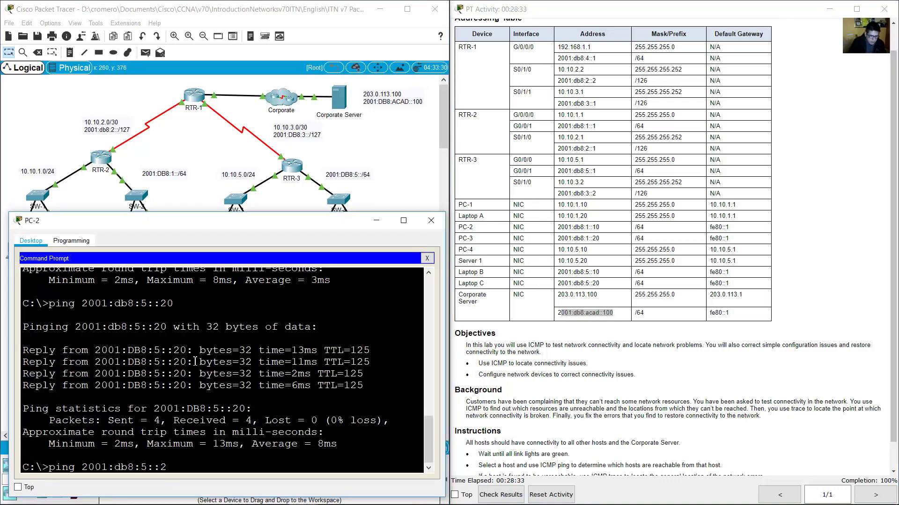
pyautogui.write('ca')
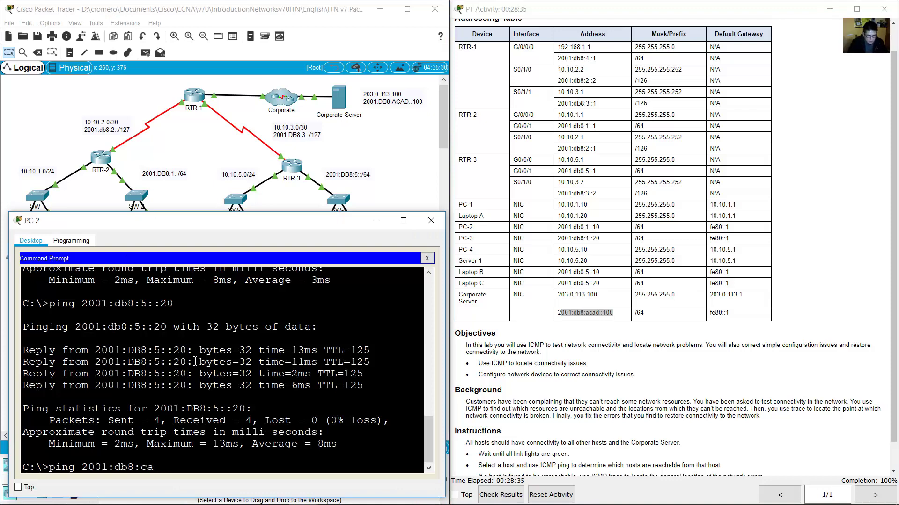
pyautogui.press('BackSpace')
pyautogui.press('BackSpace')
pyautogui.press('BackSpace')
pyautogui.write('acad::100')
pyautogui.press('Return')
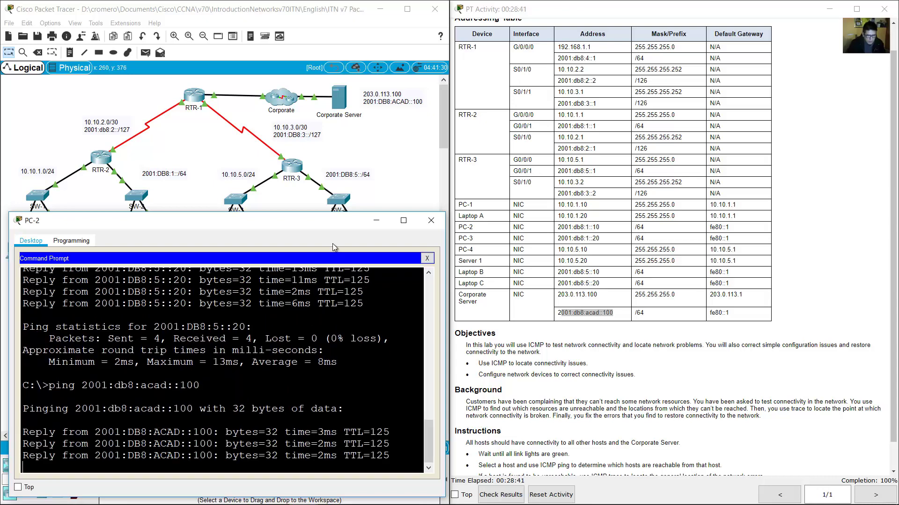
pyautogui.click(383, 223)
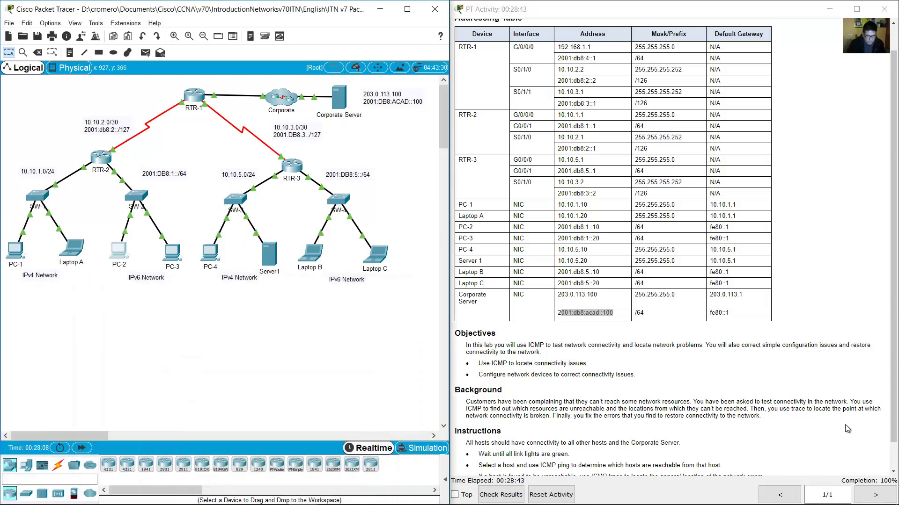